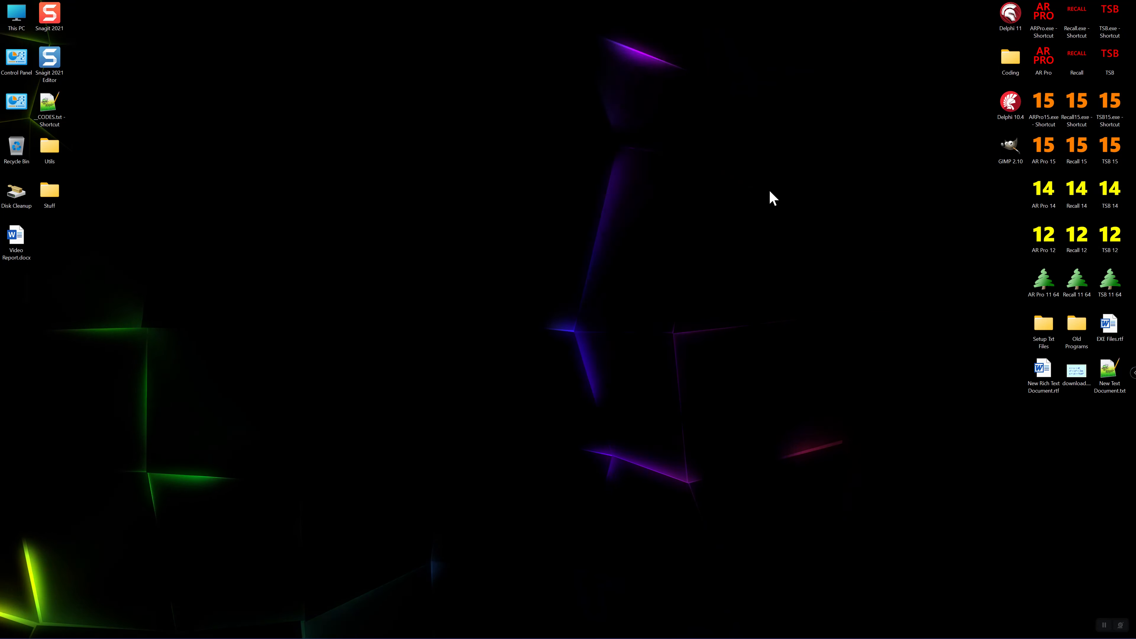
Launch Accident Reconstruction Professional and open the Project Manager, moving its window to the middle of the desktop.
double_click(1037, 26)
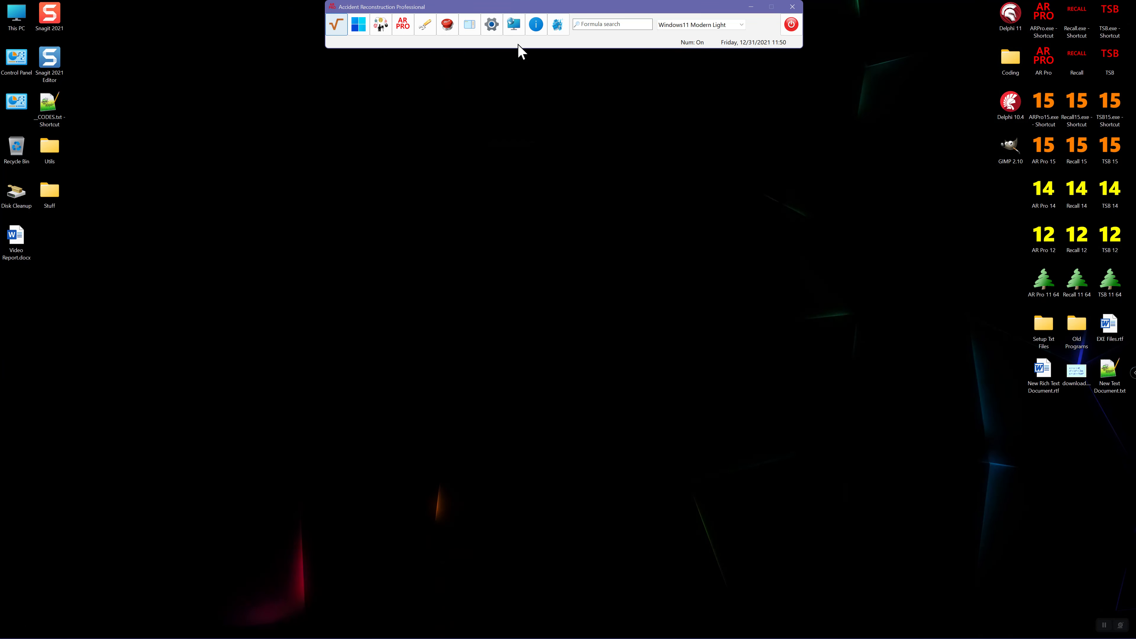
right_click(474, 44)
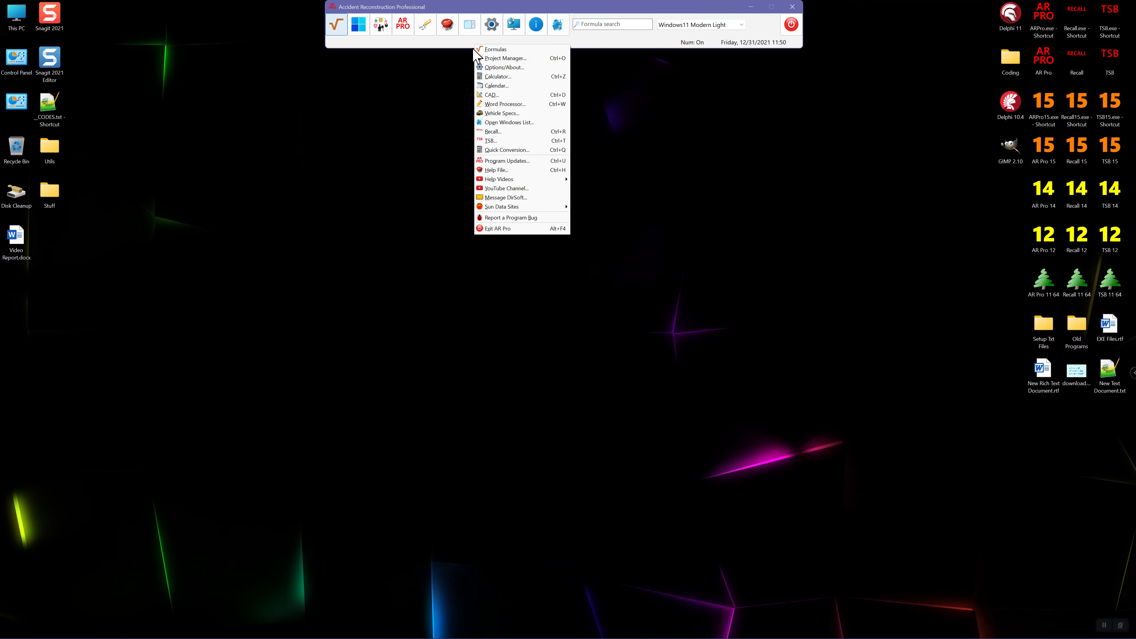
left_click(488, 56)
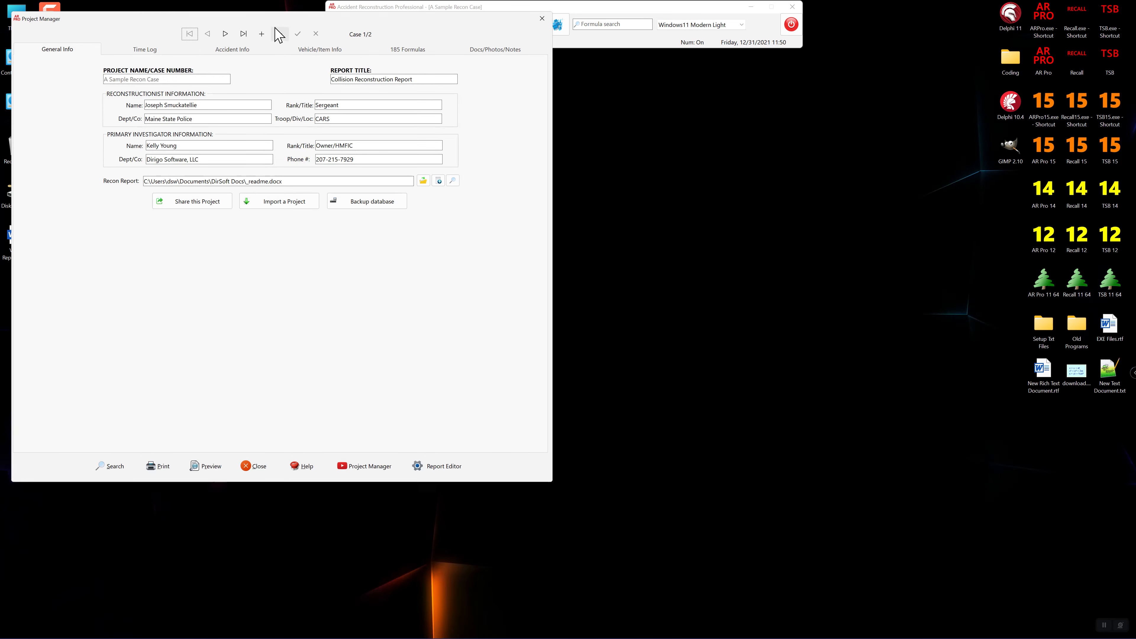
left_click_drag(265, 16, 542, 69)
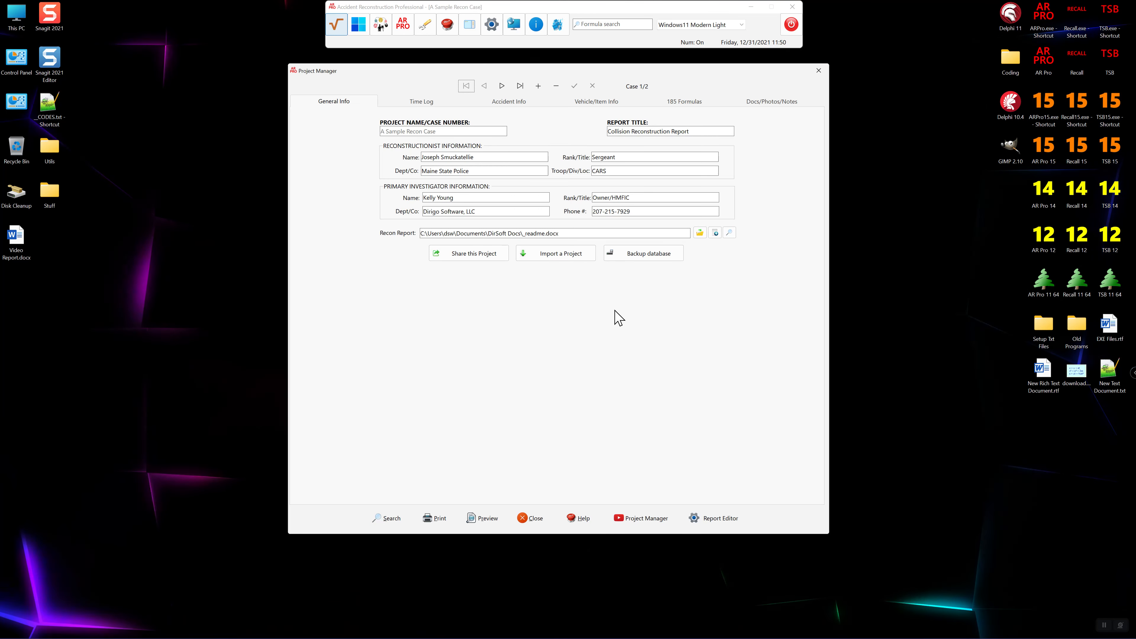
Review the sample case's time log and its documents, photos and project notes.
left_click(426, 104)
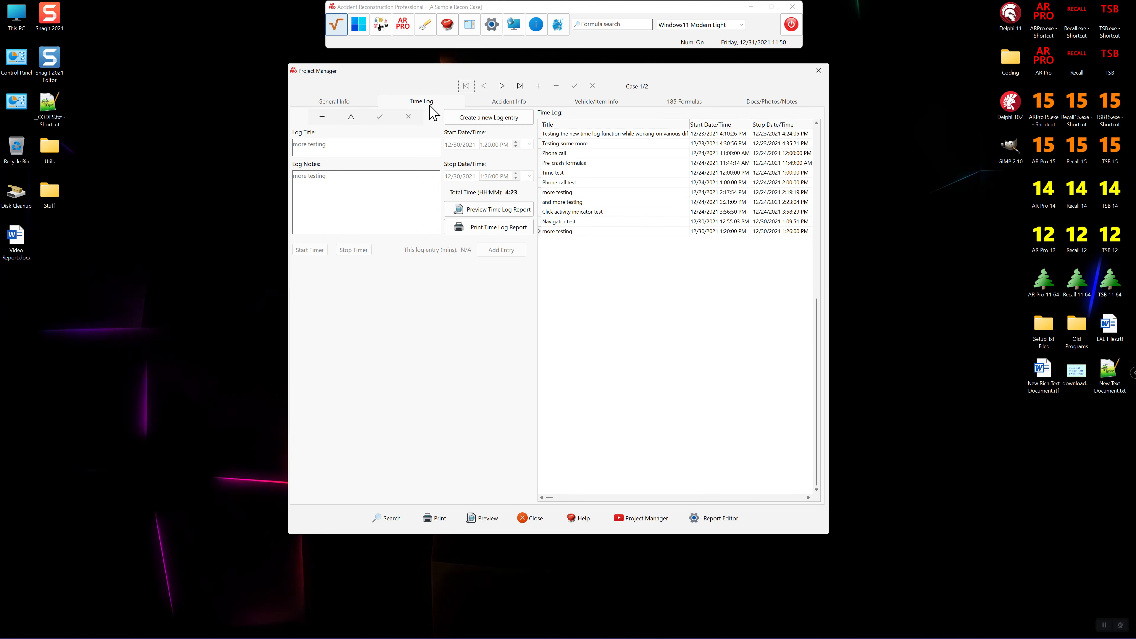
left_click(763, 106)
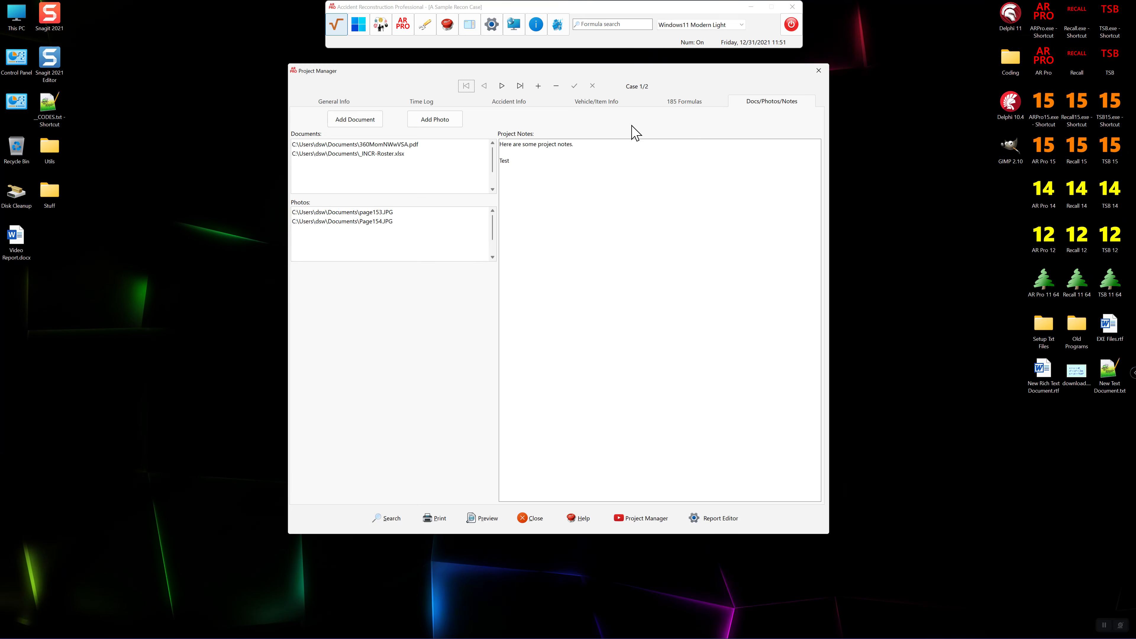
left_click(349, 107)
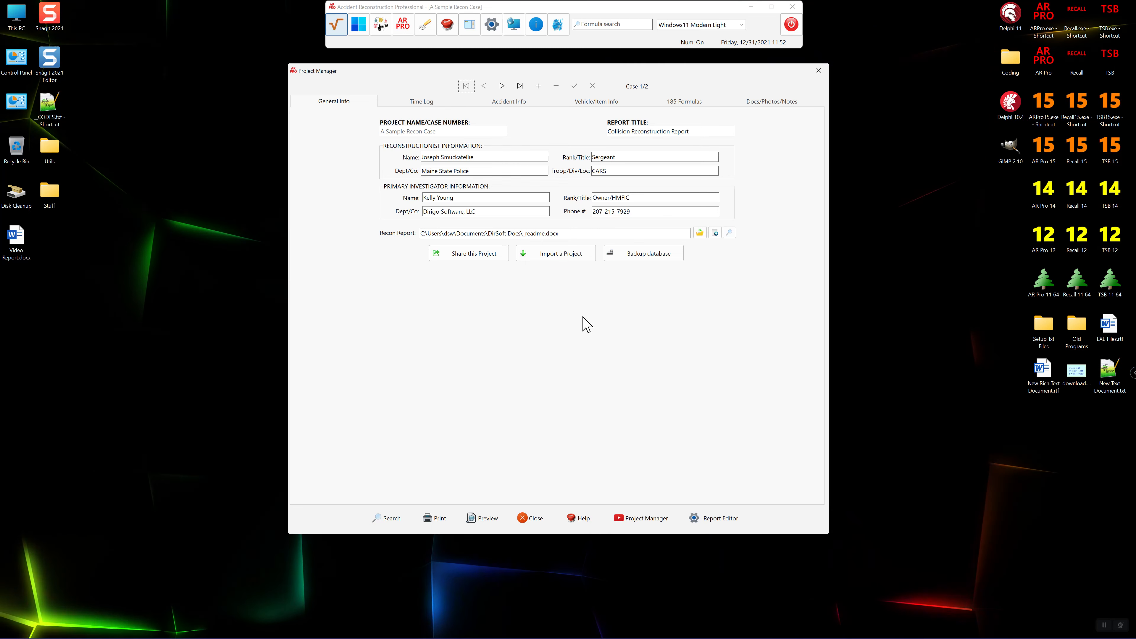
Create a new project named "Video Project" and save the record.
left_click(539, 88)
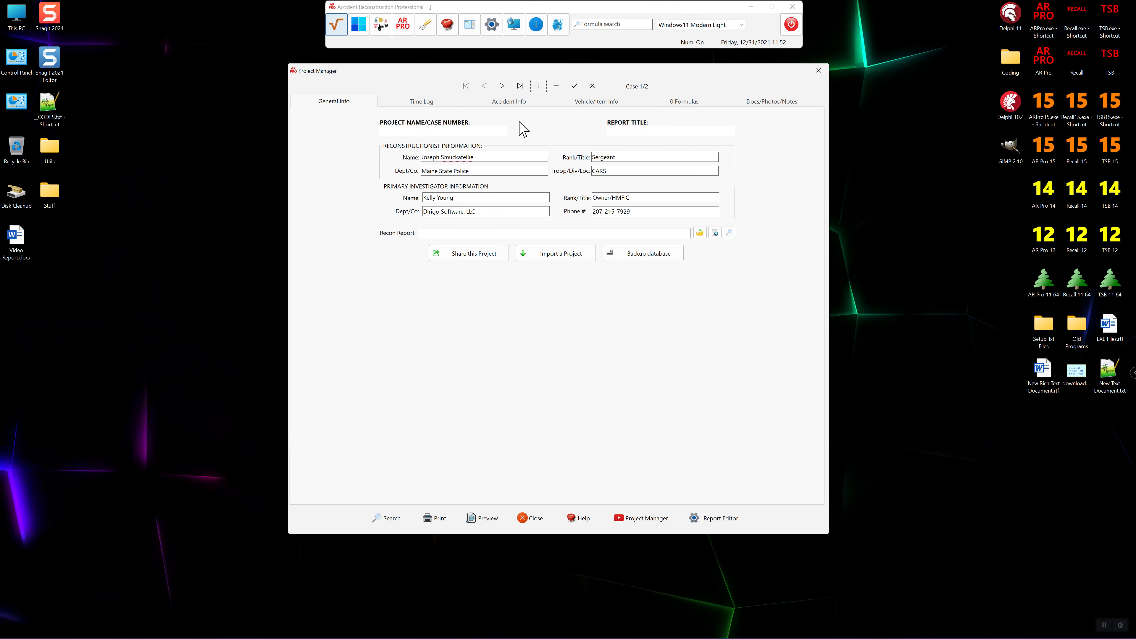
left_click(496, 132)
type("Video")
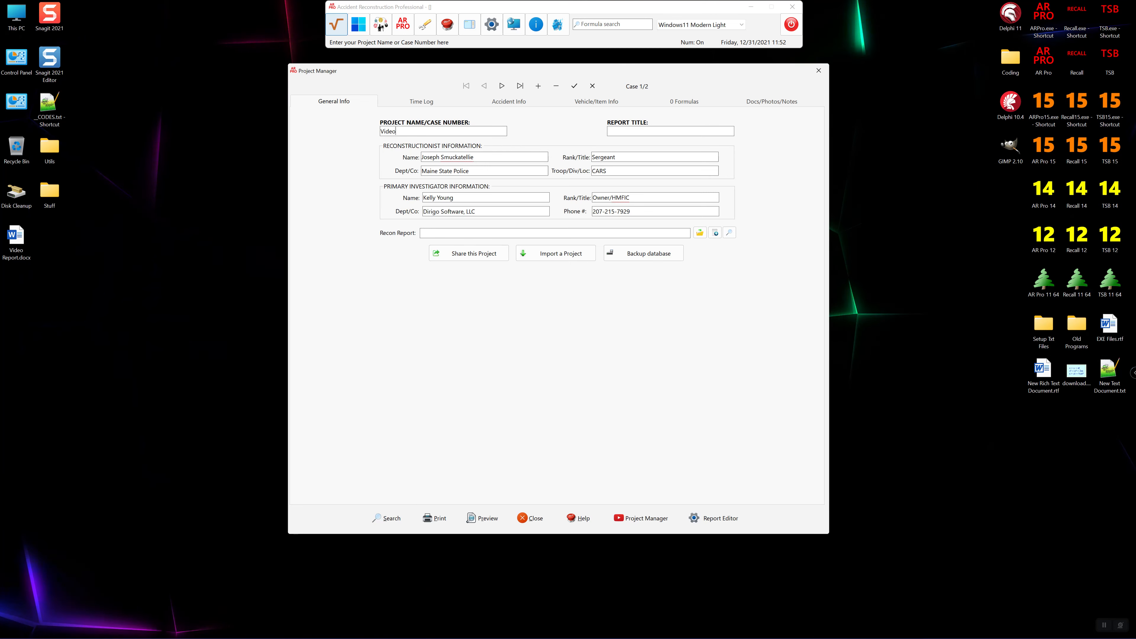
type(" Project")
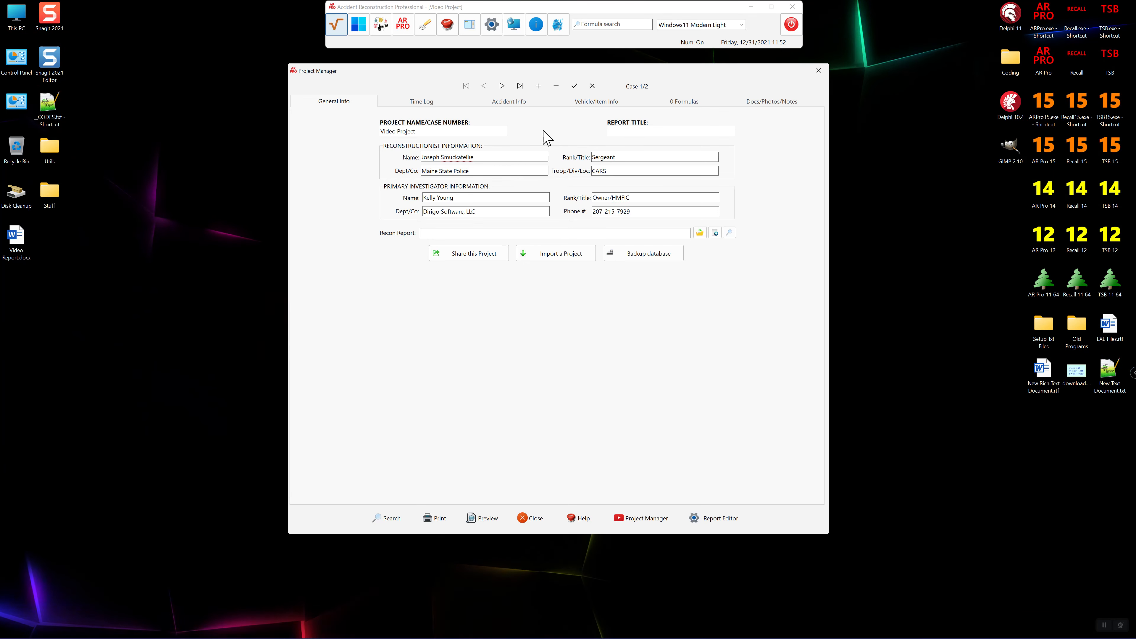
left_click(462, 130)
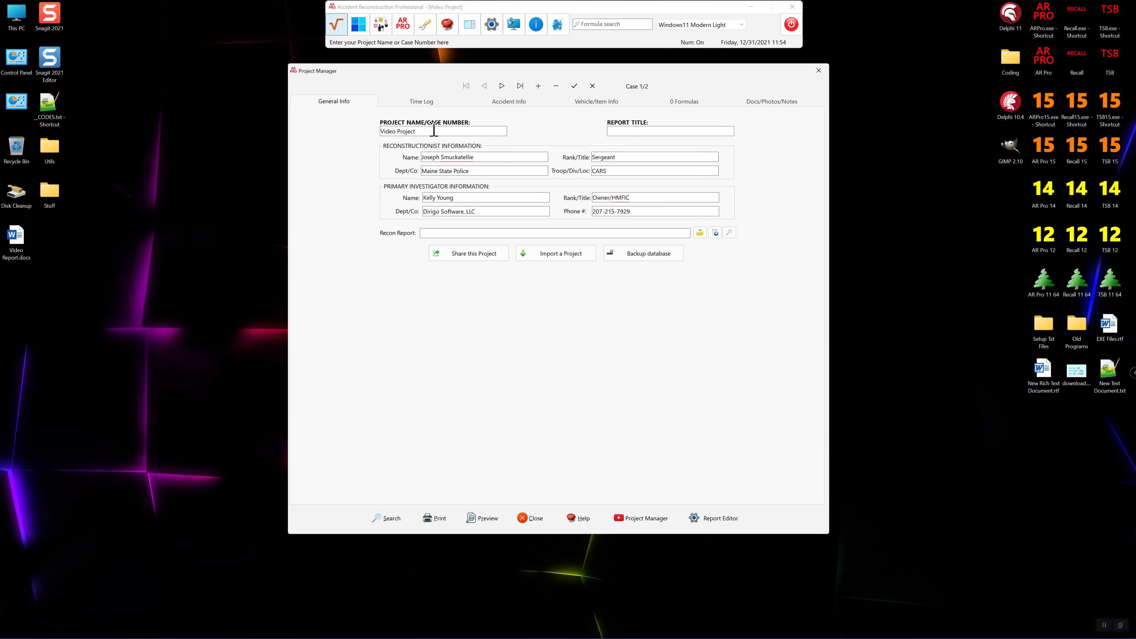
left_click(574, 85)
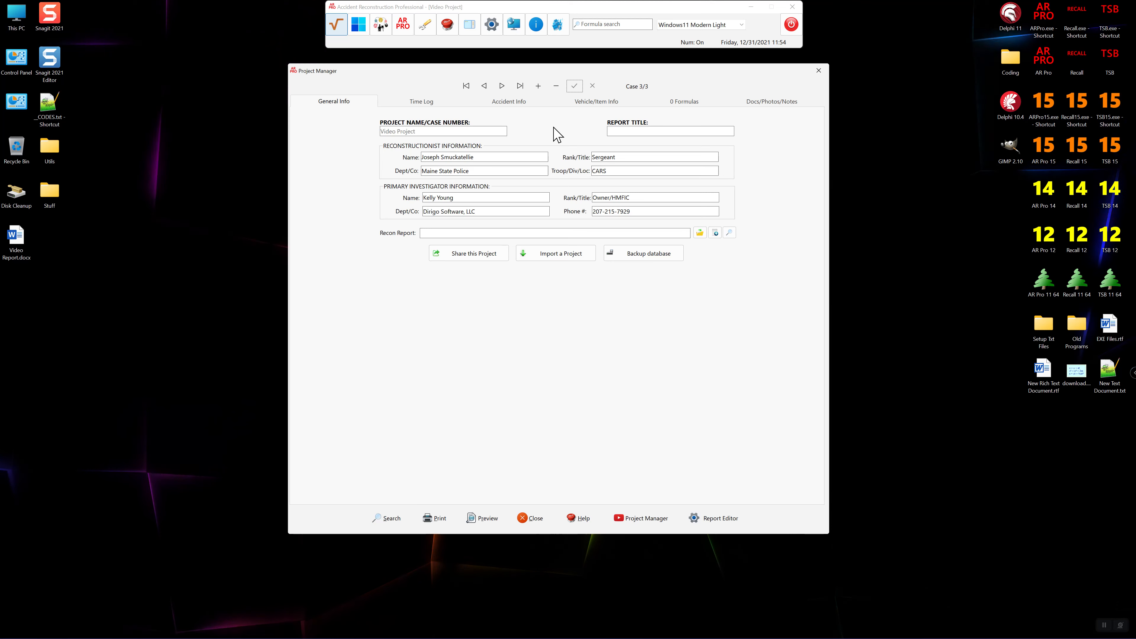
Examine the new project's accident, vehicle/item, documents/photos/notes, general and time log information.
left_click(504, 104)
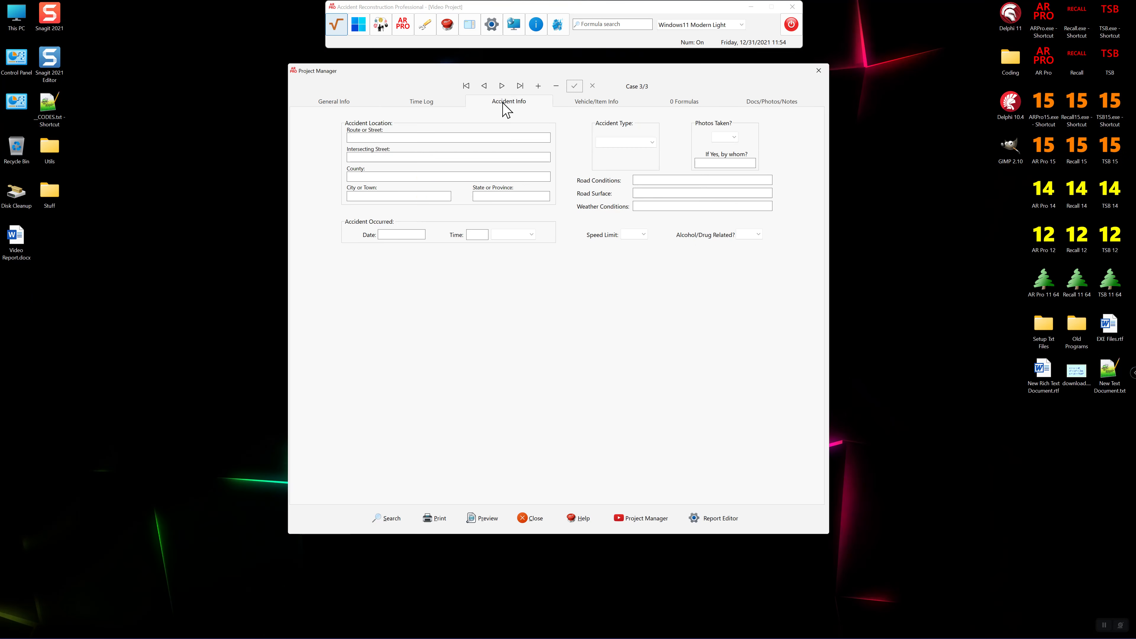
left_click(598, 108)
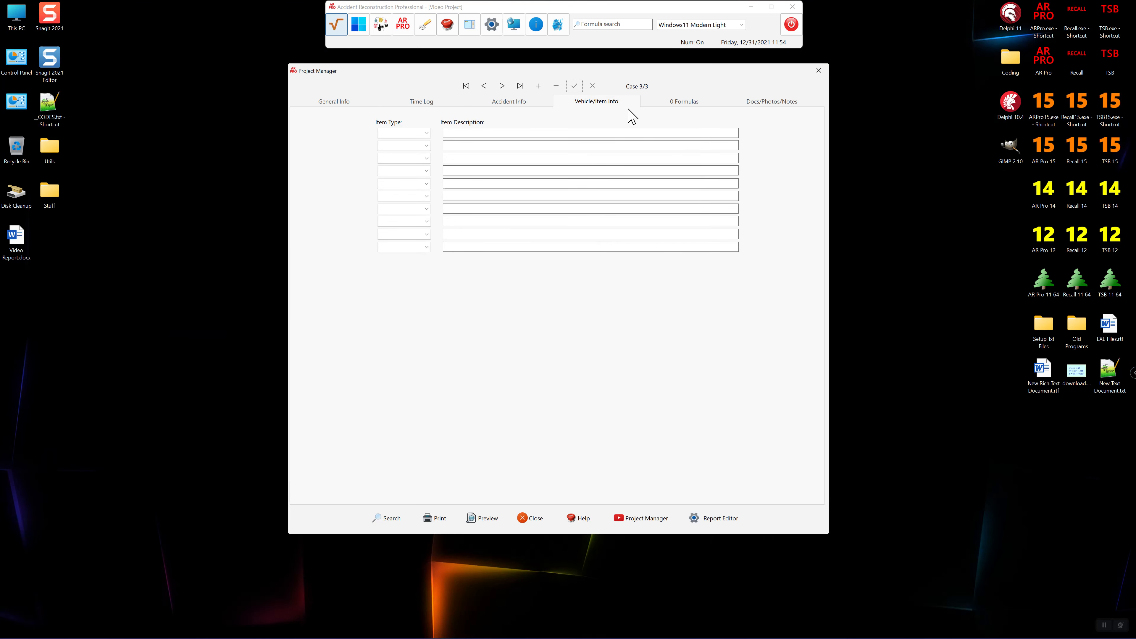
left_click(768, 108)
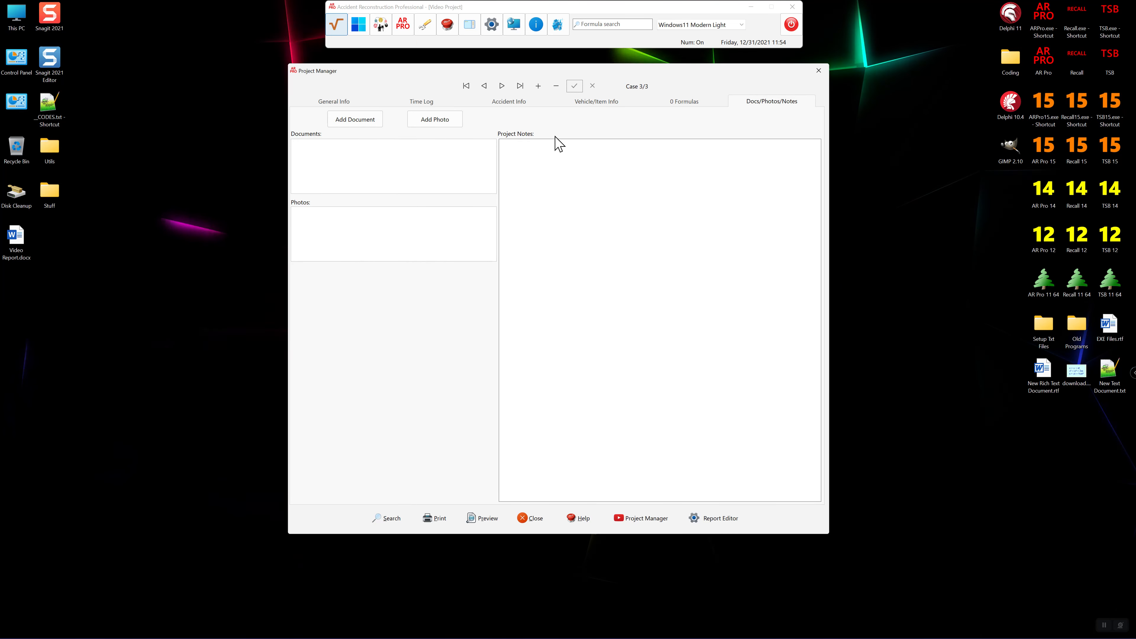
left_click(333, 107)
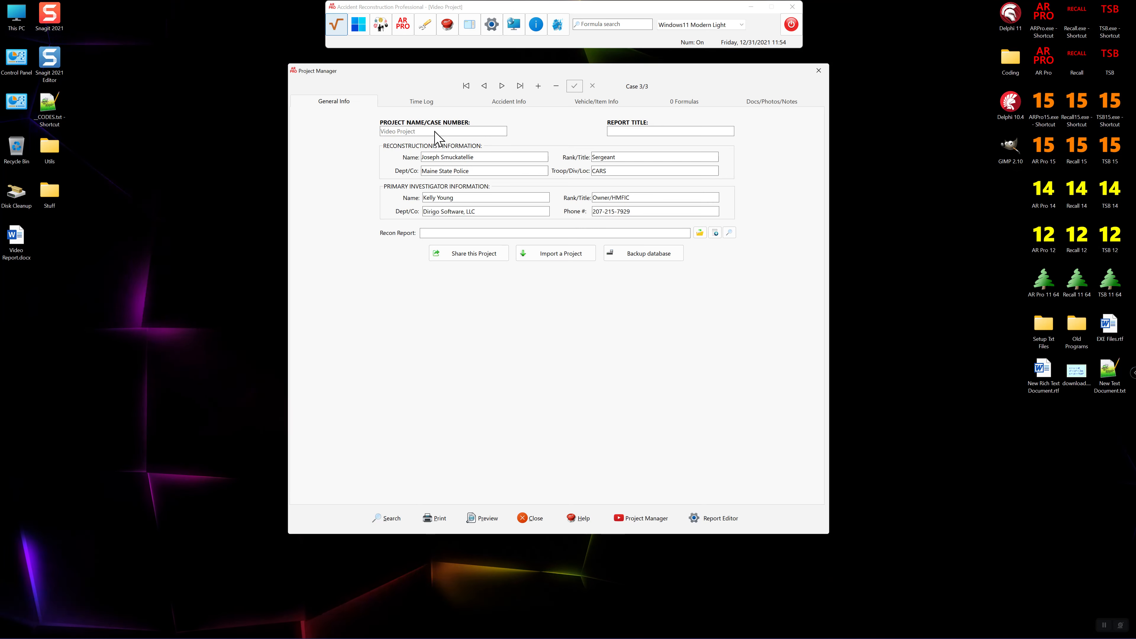
left_click(424, 103)
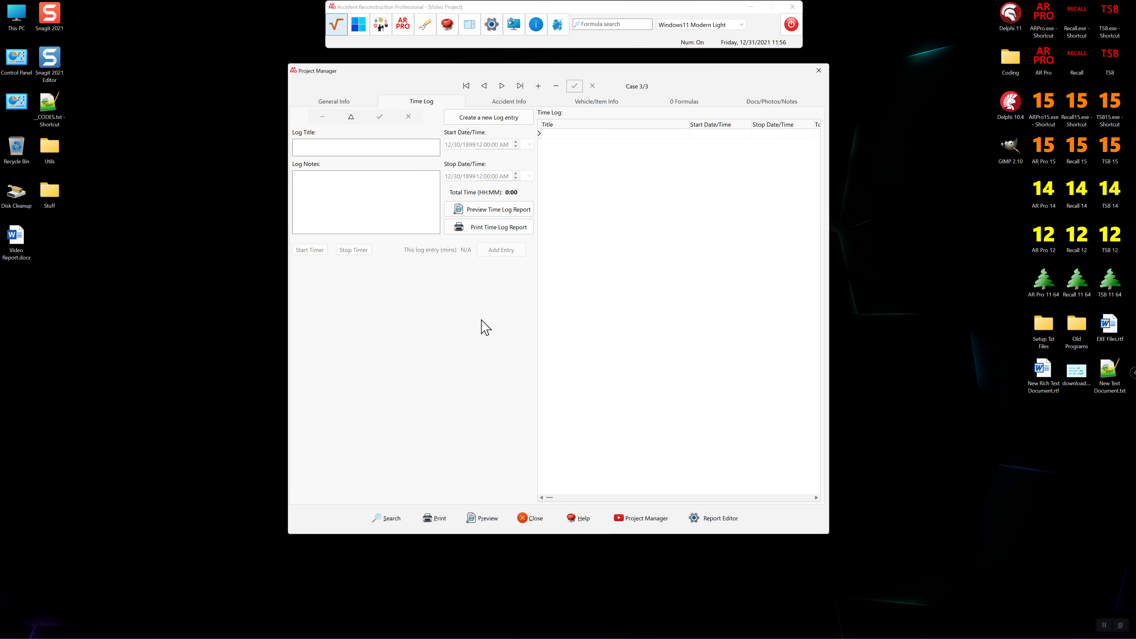
left_click(332, 104)
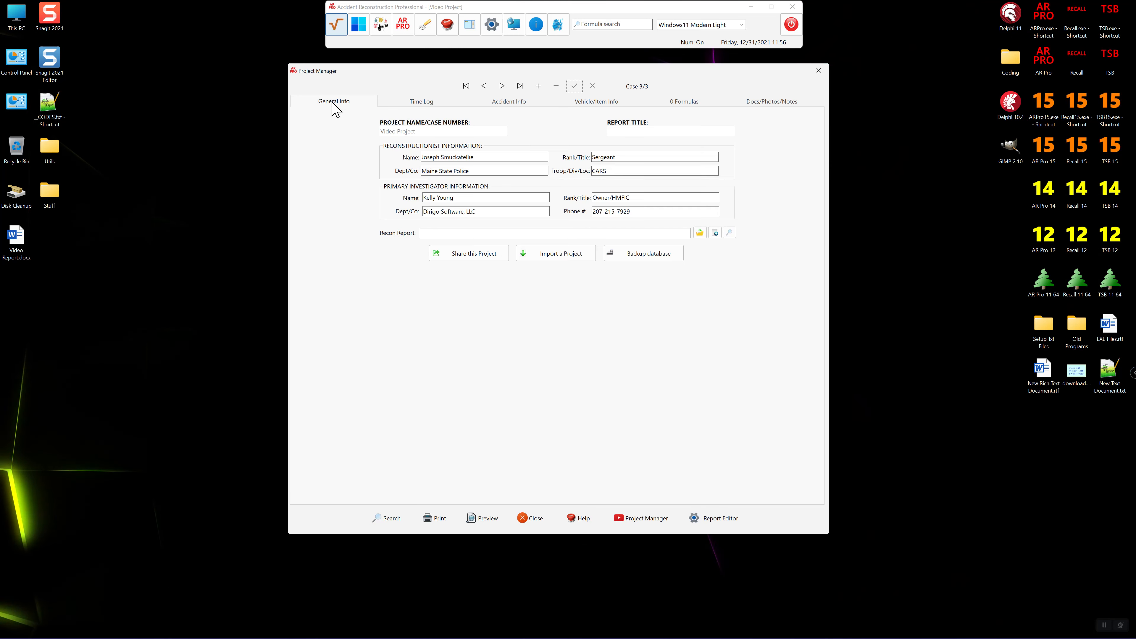
left_click(420, 103)
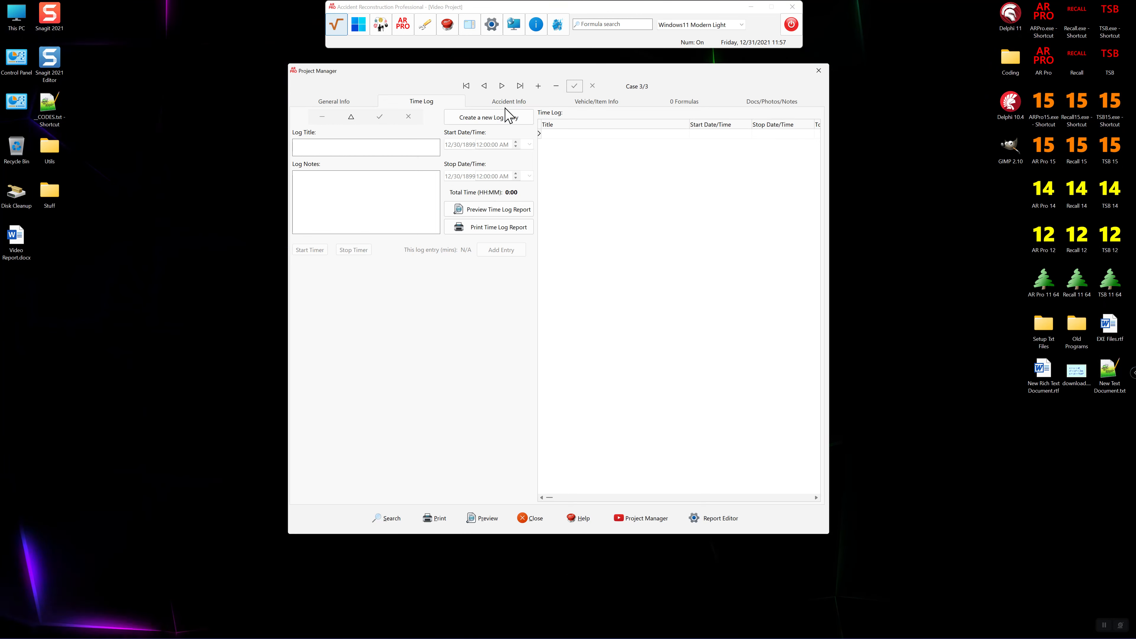
left_click(460, 118)
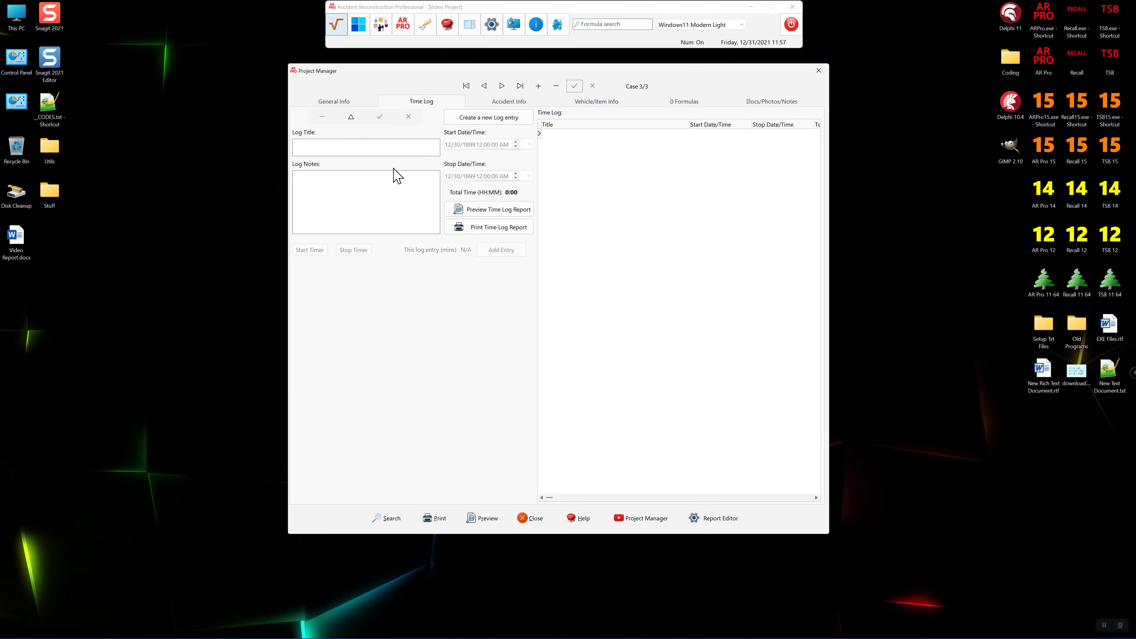
left_click(333, 102)
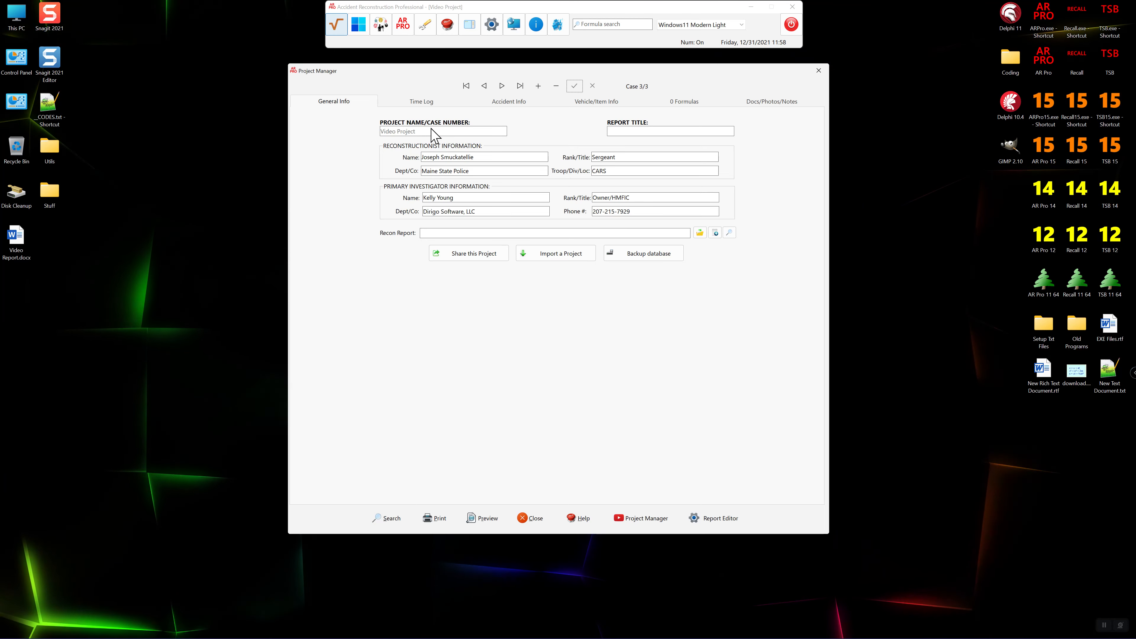
Create a time log entry titled "Pre-impact for Veh 1" and start its timer.
left_click(425, 103)
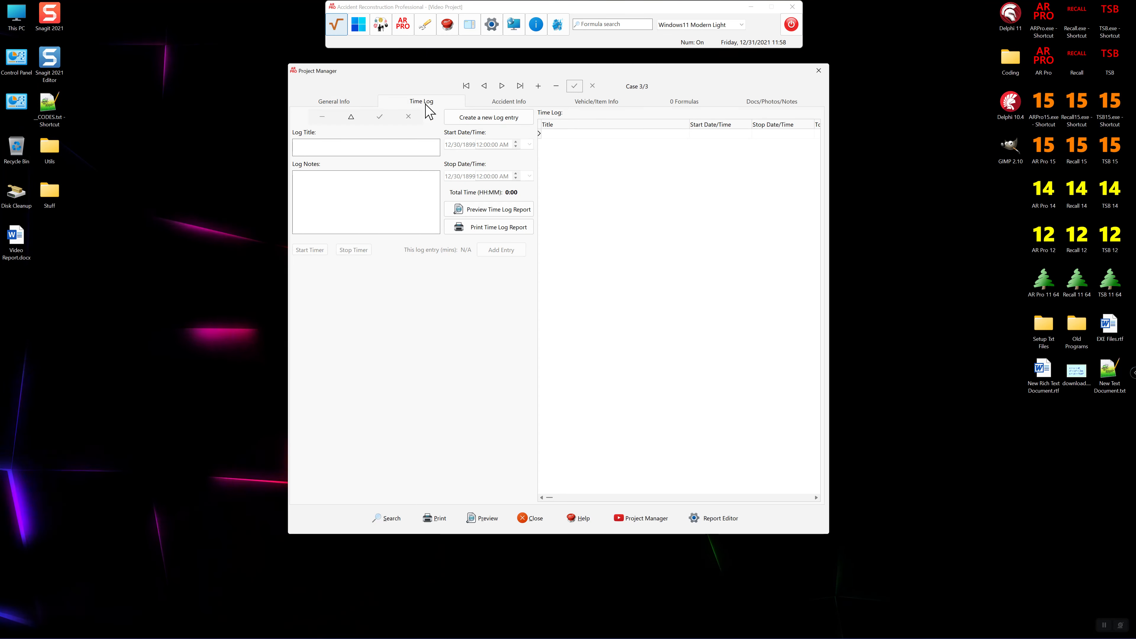
left_click(465, 122)
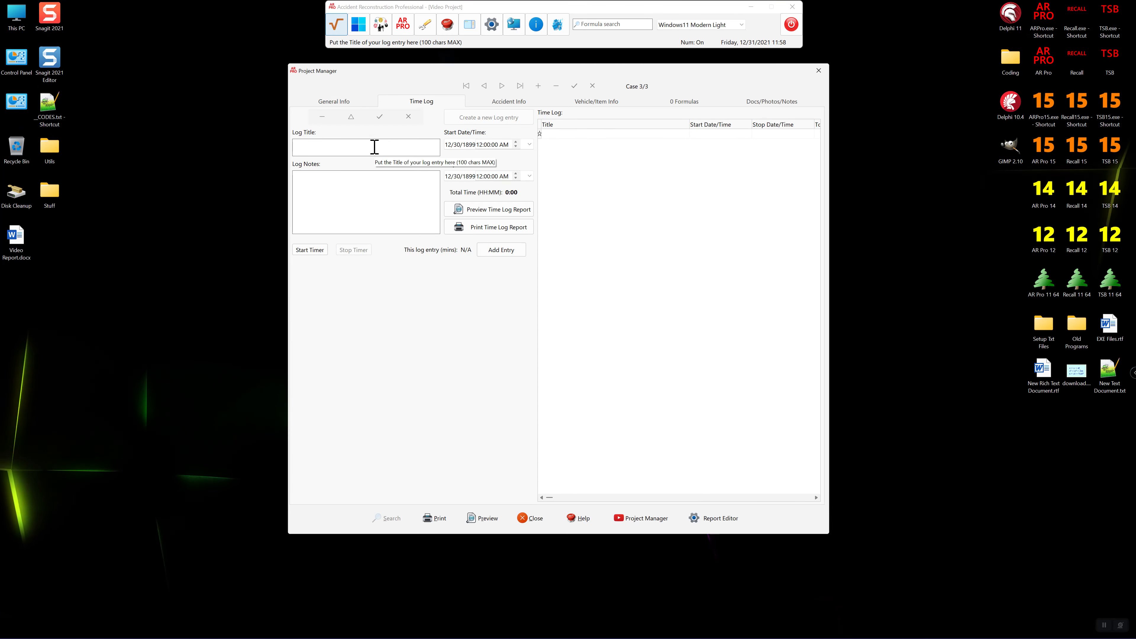
type("Pre-impact for Veh 1")
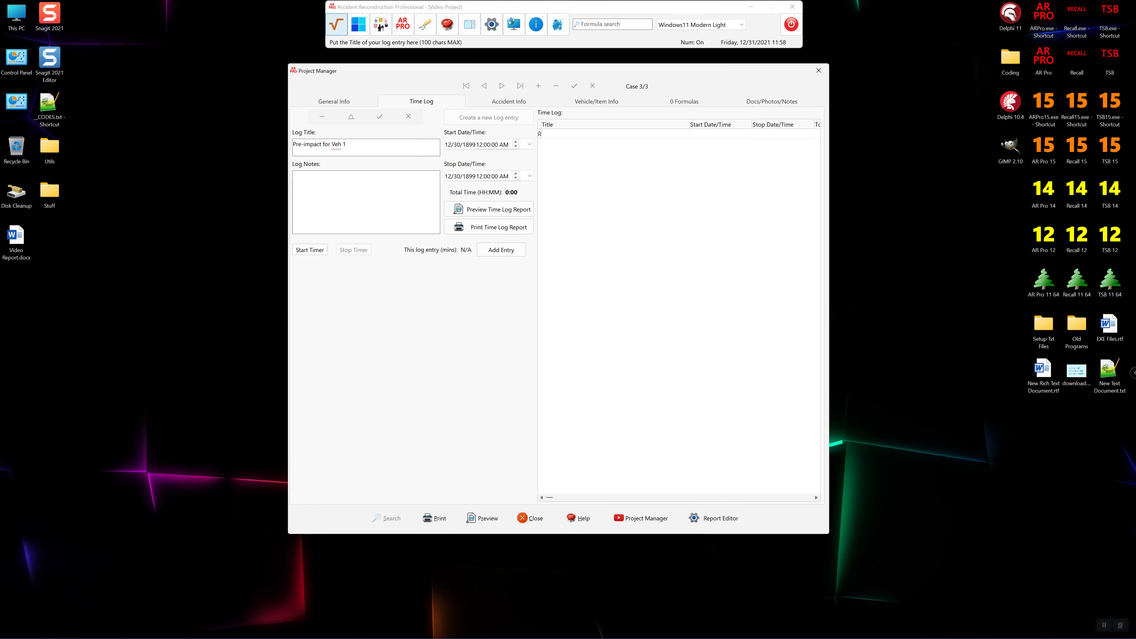
key("Tab")
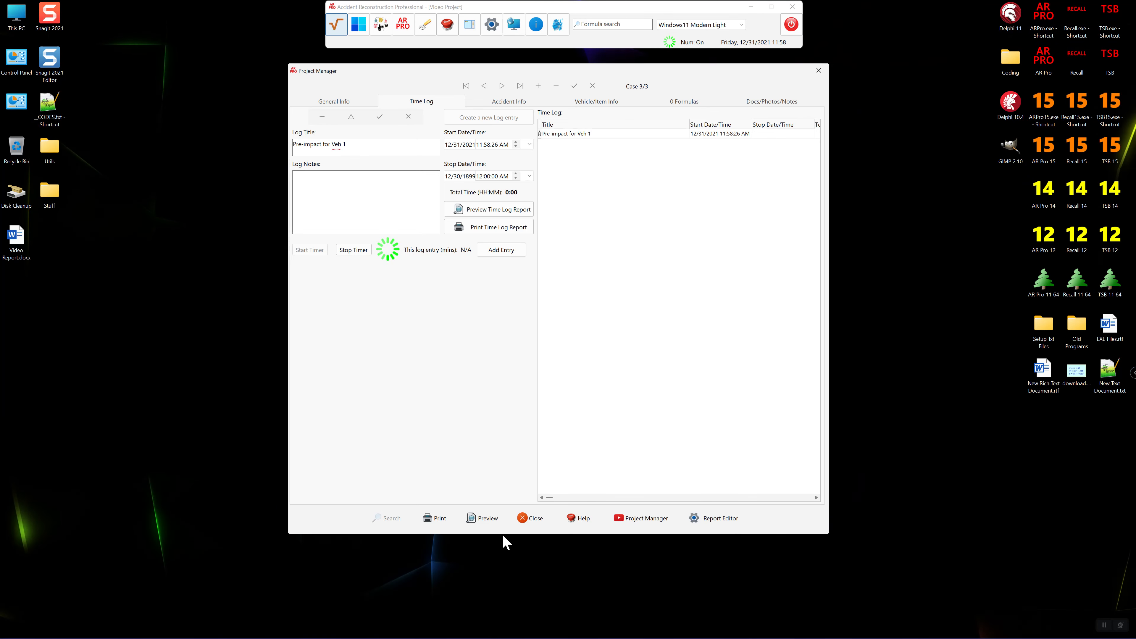
Shorten the Project Manager window, move it aside, and open the Minimum Speed [Slide to Stop] formula.
left_click_drag(502, 533, 549, 297)
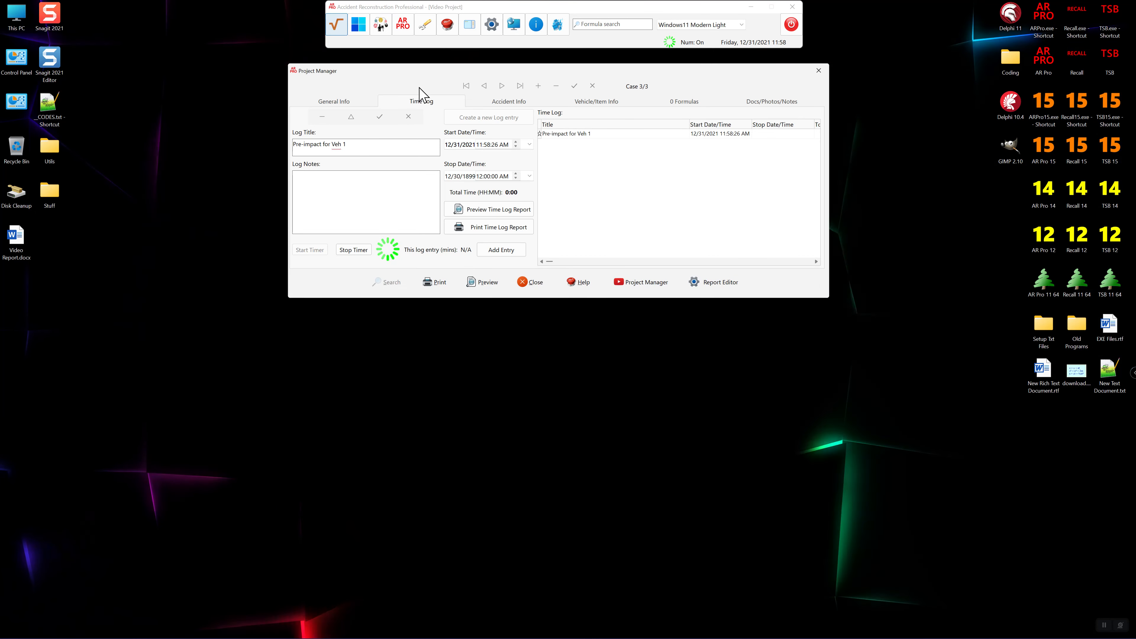
left_click_drag(397, 79, 828, 81)
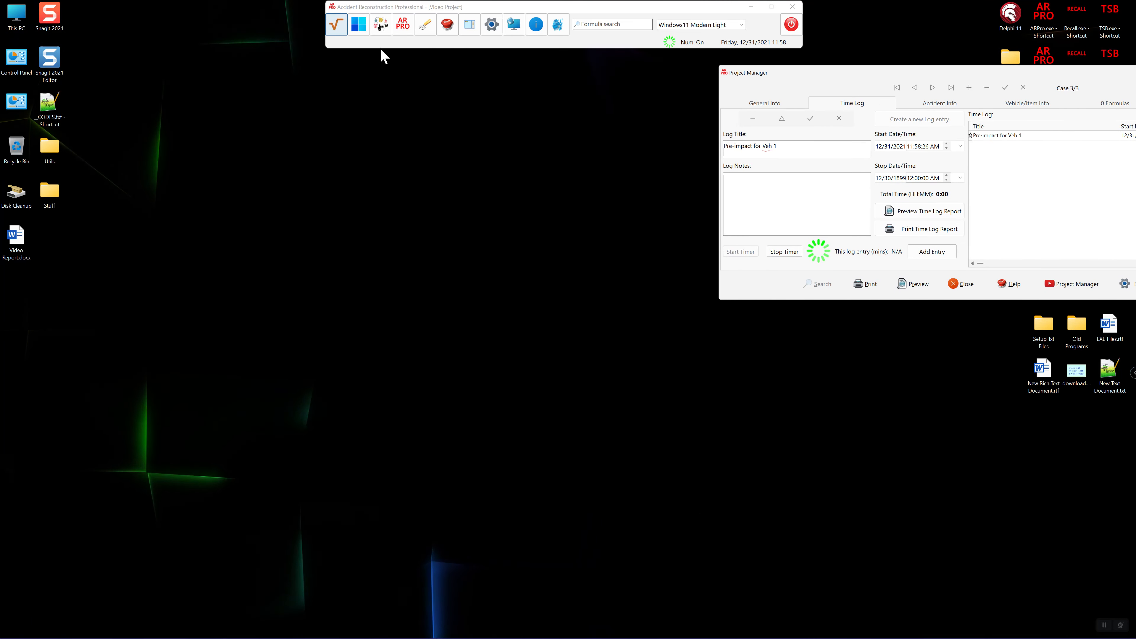
right_click(371, 45)
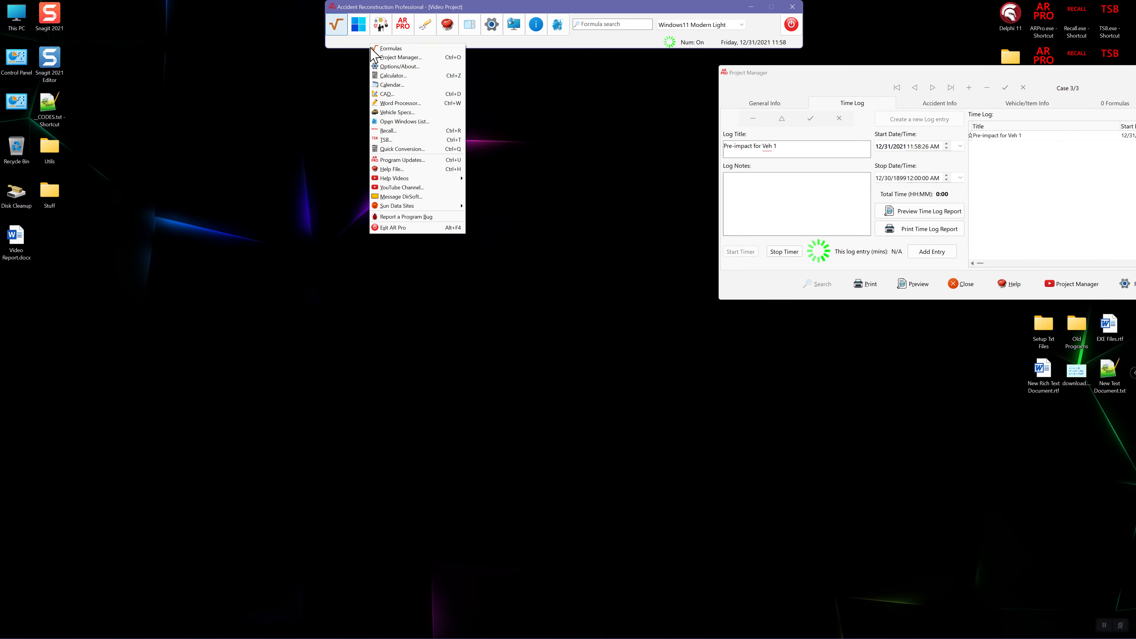
left_click(403, 49)
mouse_move(407, 55)
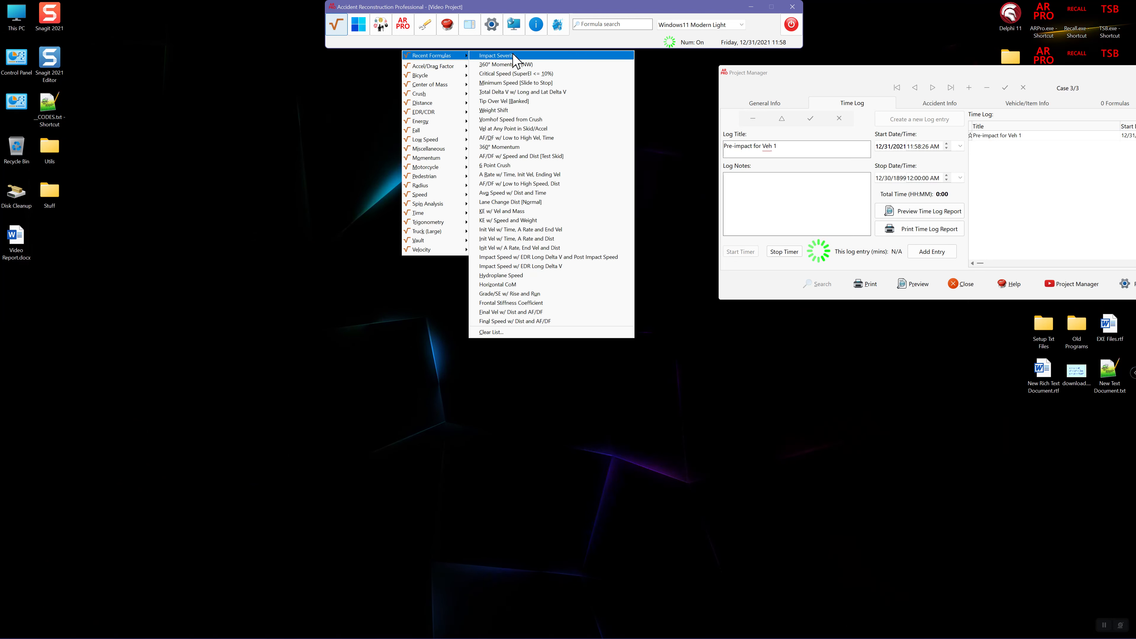
left_click(515, 83)
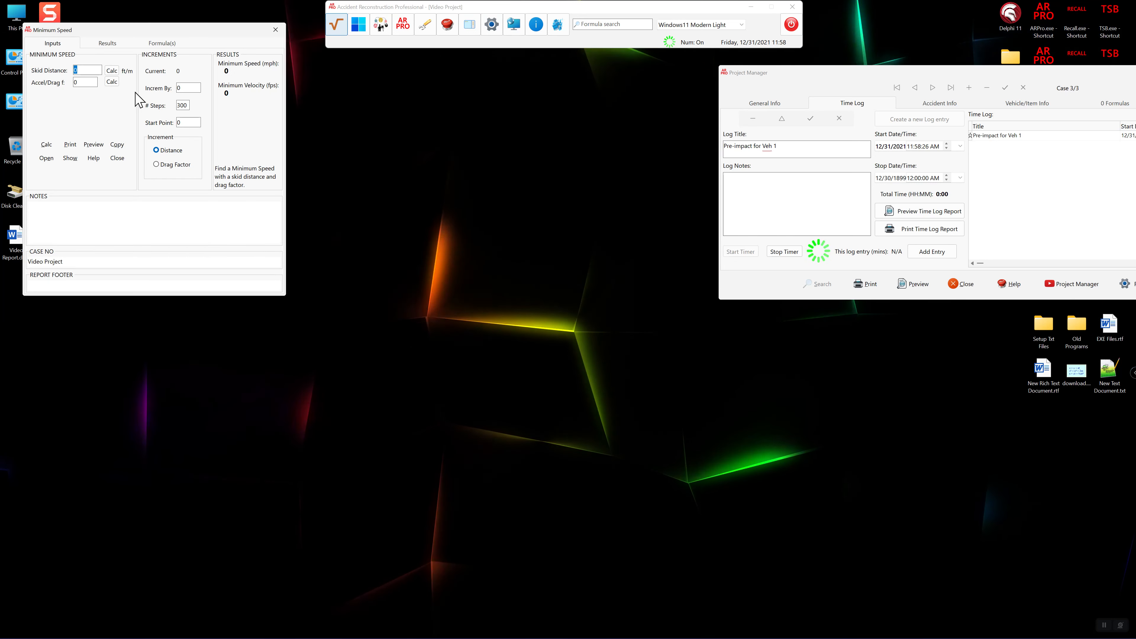
Calculate the minimum speed for a skid distance of 126 and a drag factor of 0.55, adding the formula to the current project.
type("126")
key("Tab")
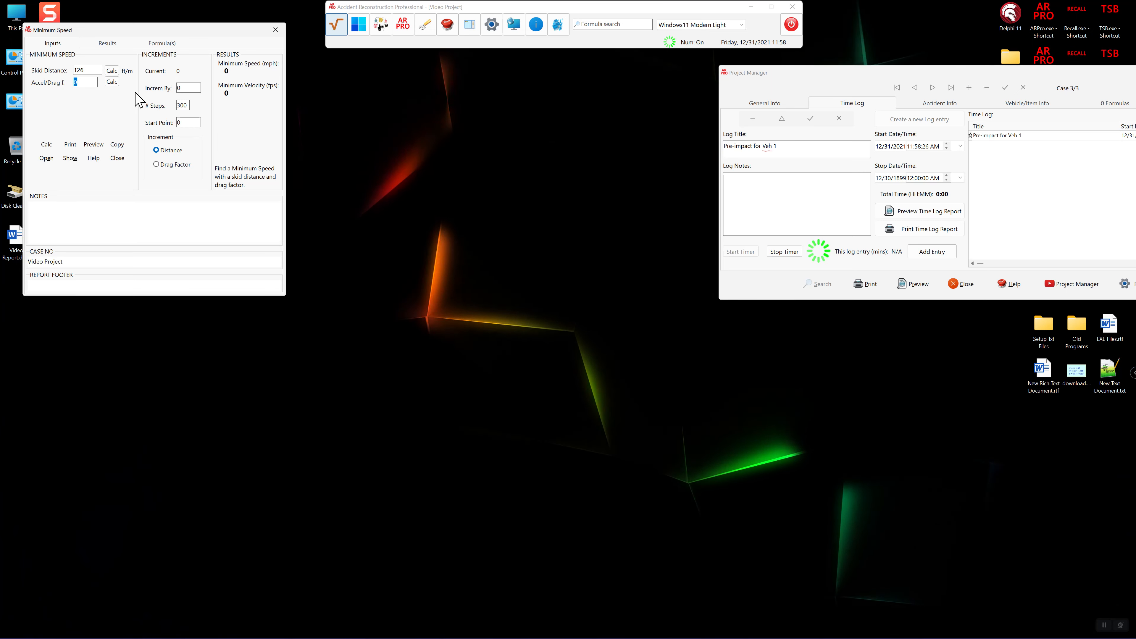
key("Tab")
type("0.55")
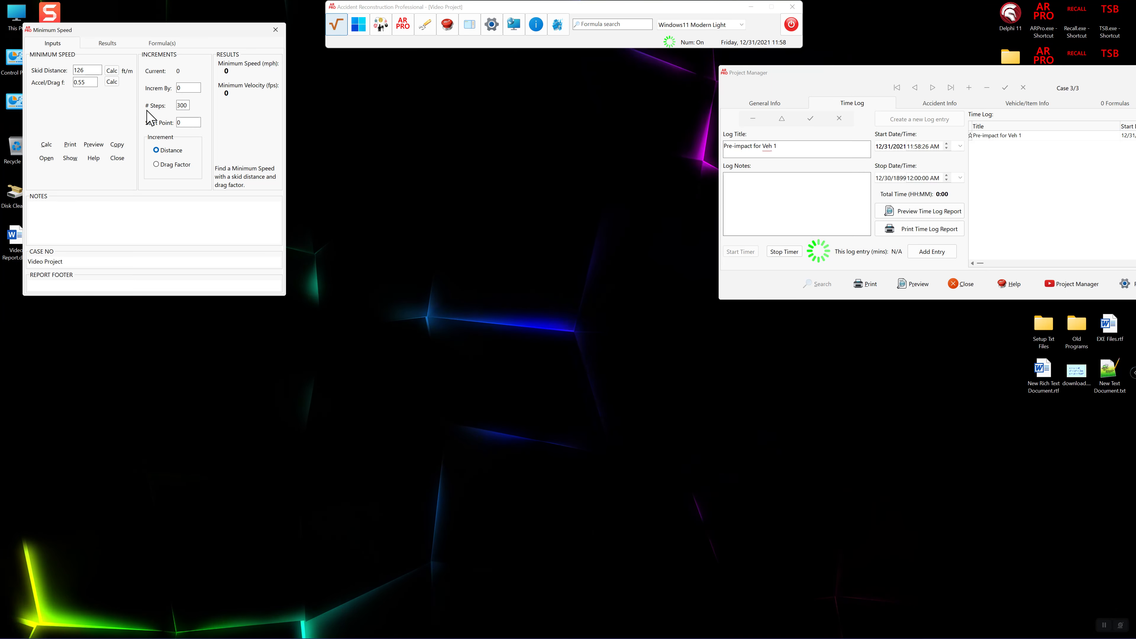
left_click(47, 144)
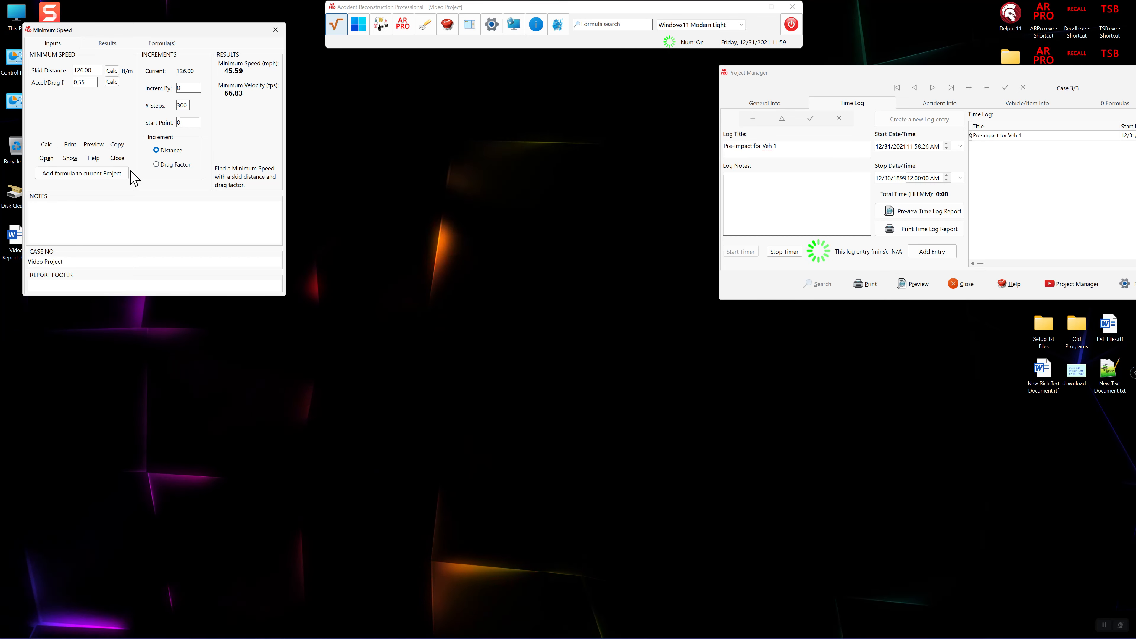
left_click(102, 175)
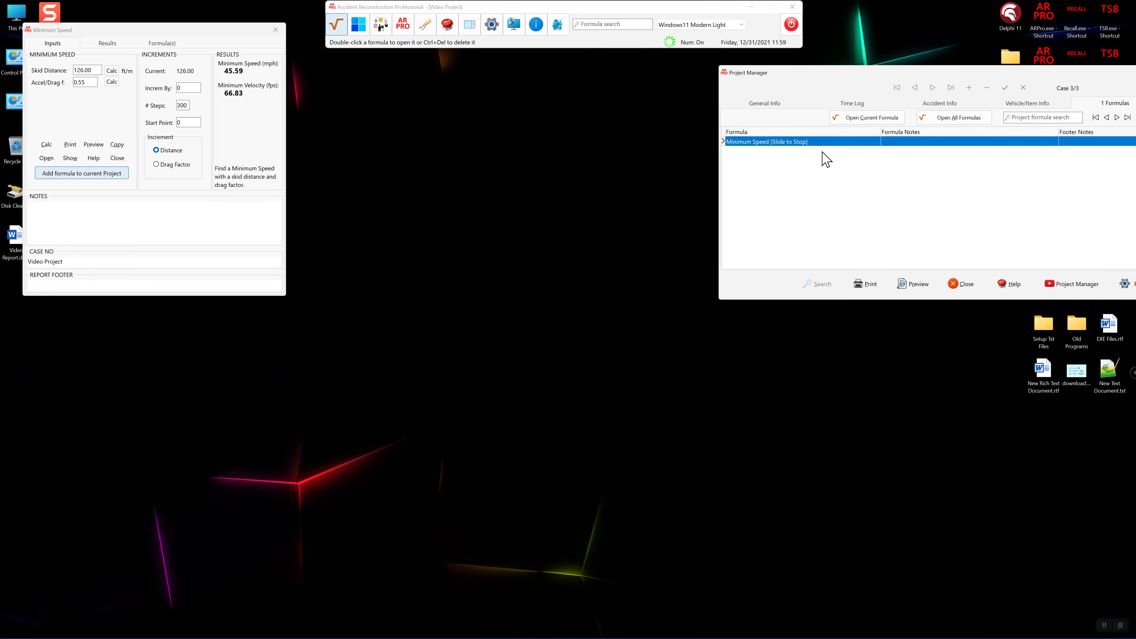
Enter the note "V1 formula1" in the Minimum Speed calculation and add it to the current project.
left_click(210, 217)
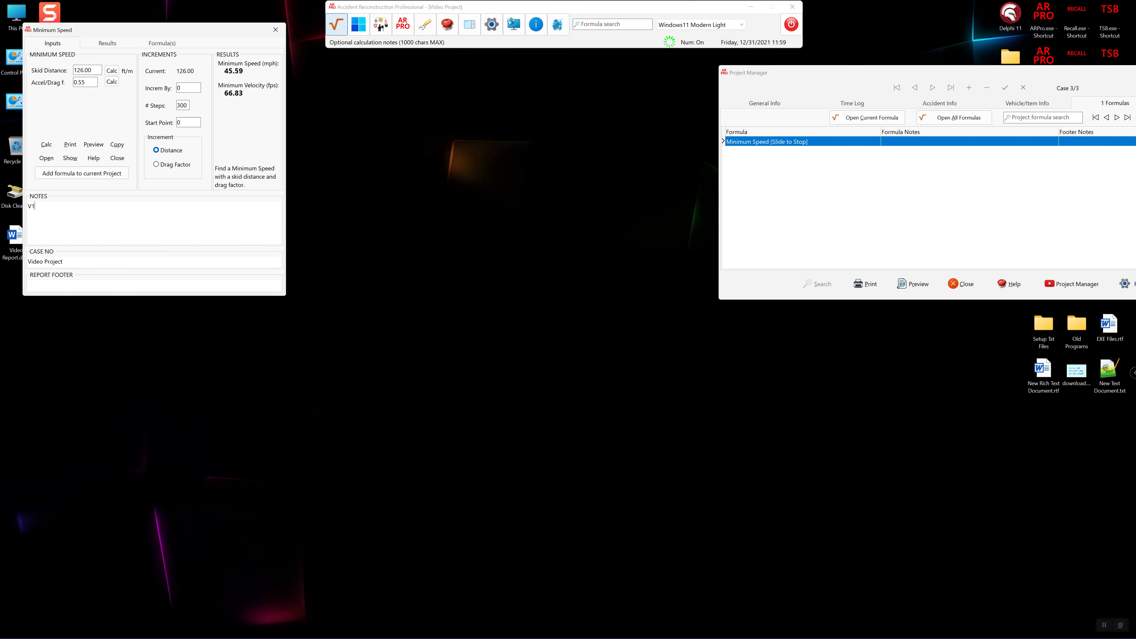
type("formula")
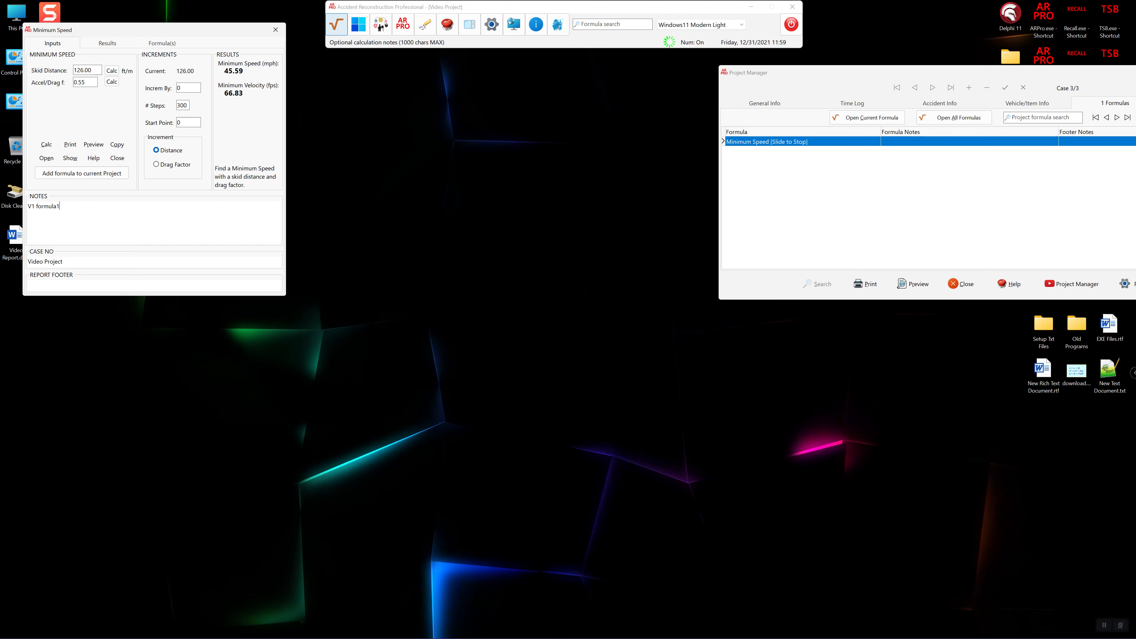
type("1")
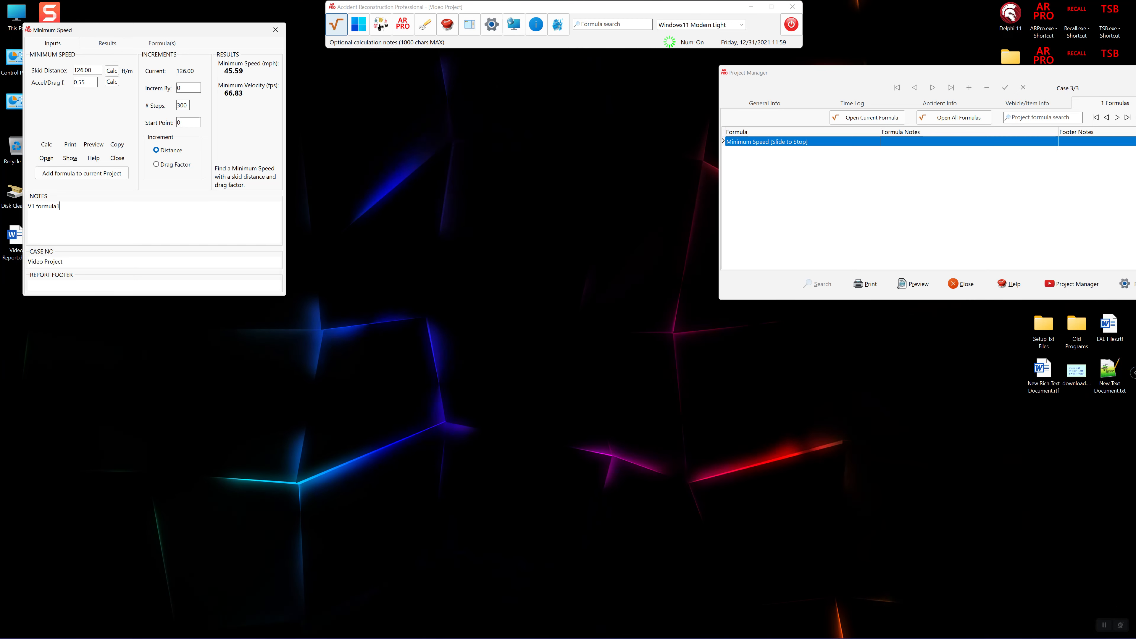
left_click(117, 179)
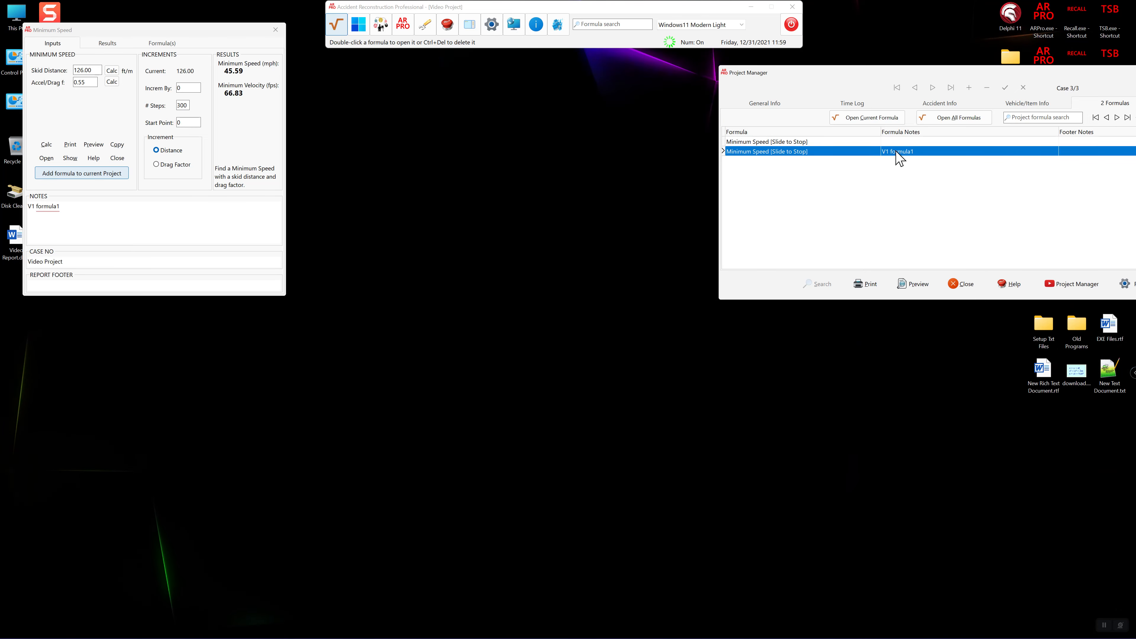
Change the Minimum Speed note to "V1 formula2" and add the calculation to the current project.
left_click(81, 205)
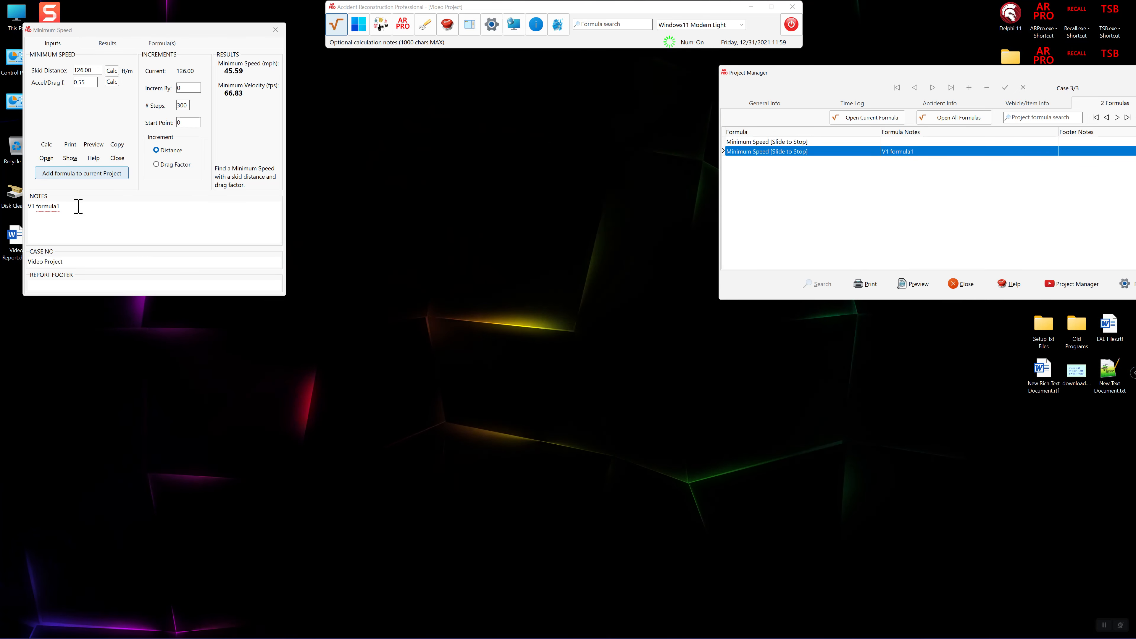
key("BackSpace")
type("2")
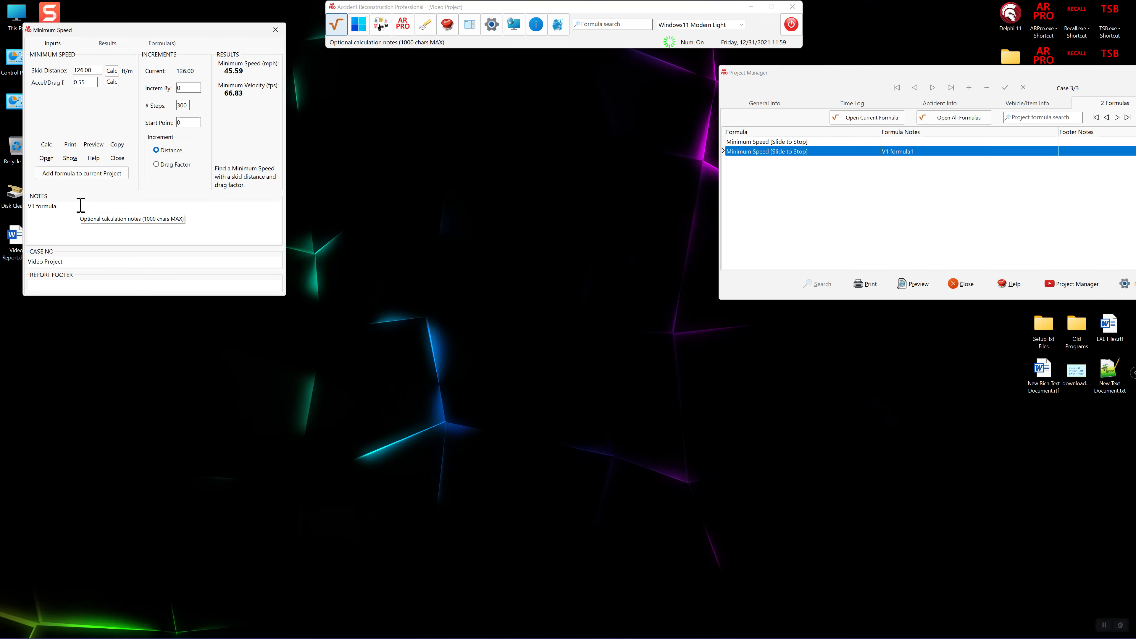
left_click(73, 173)
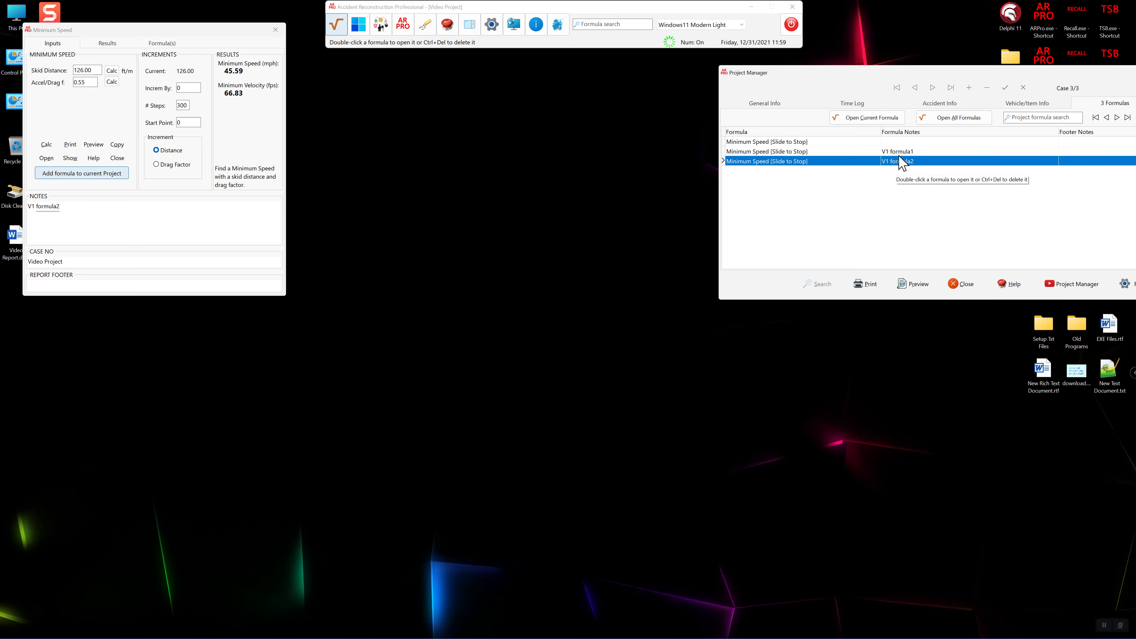
Reopen the project's saved "V1 formula1" calculation to check it, and close both Minimum Speed windows.
double_click(801, 151)
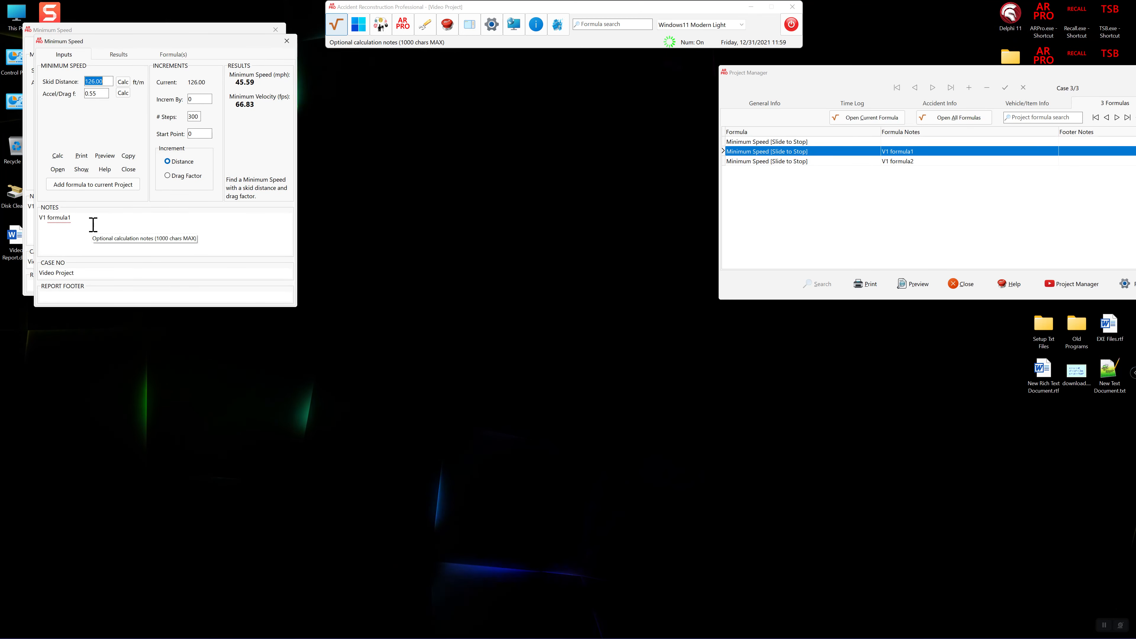
left_click(134, 170)
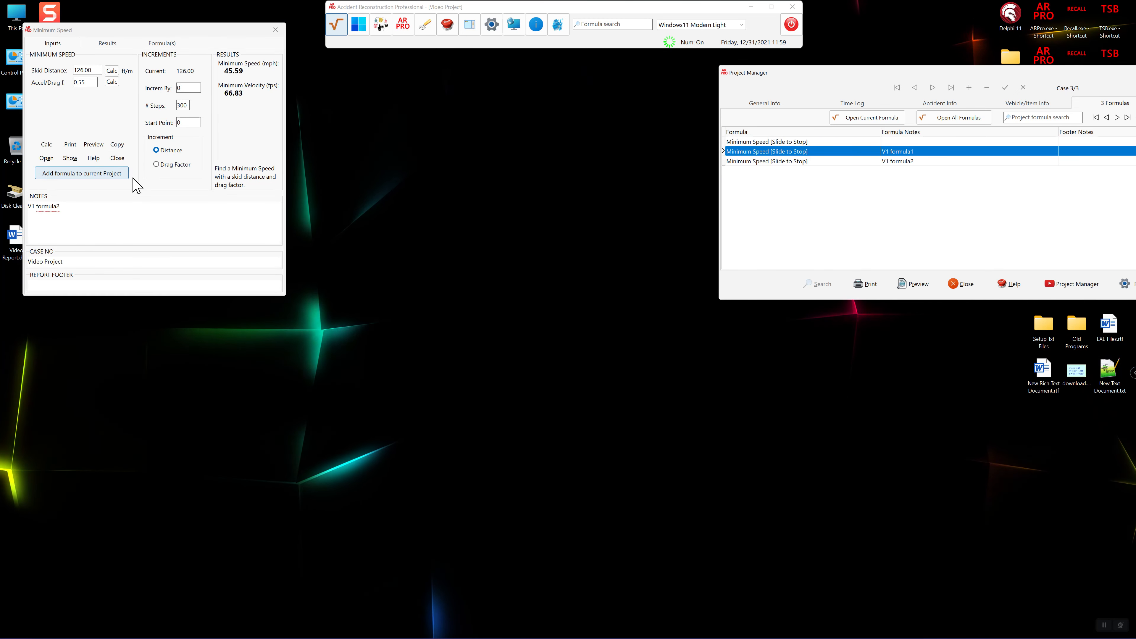
left_click(118, 160)
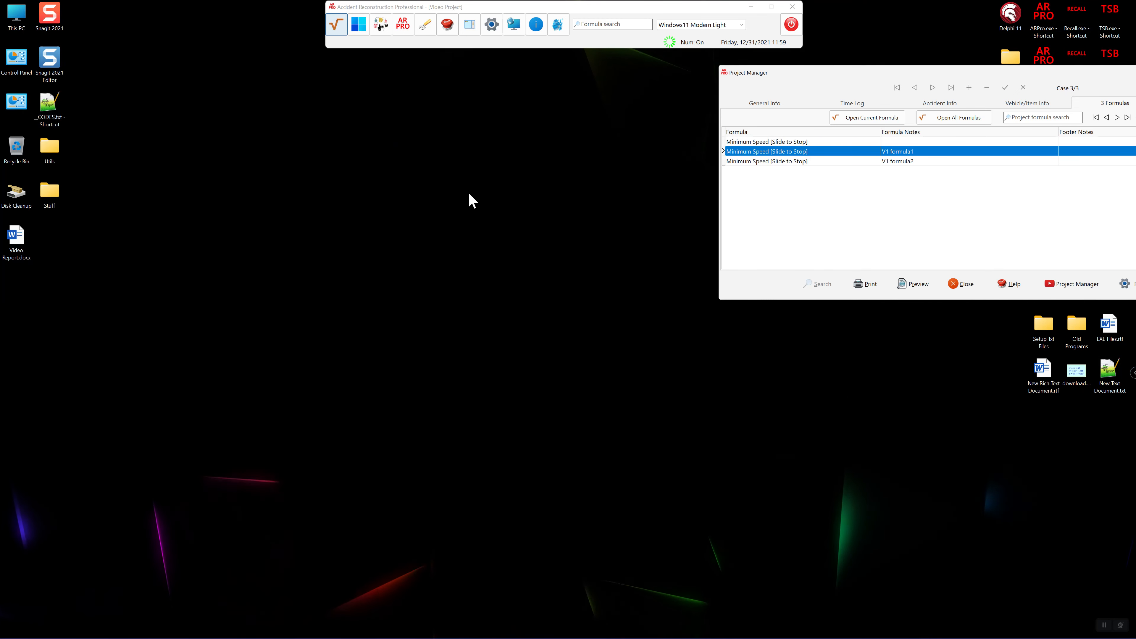
Open the Critical Speed [SuperEl <= 10%] formula from the recently used formulas.
right_click(438, 37)
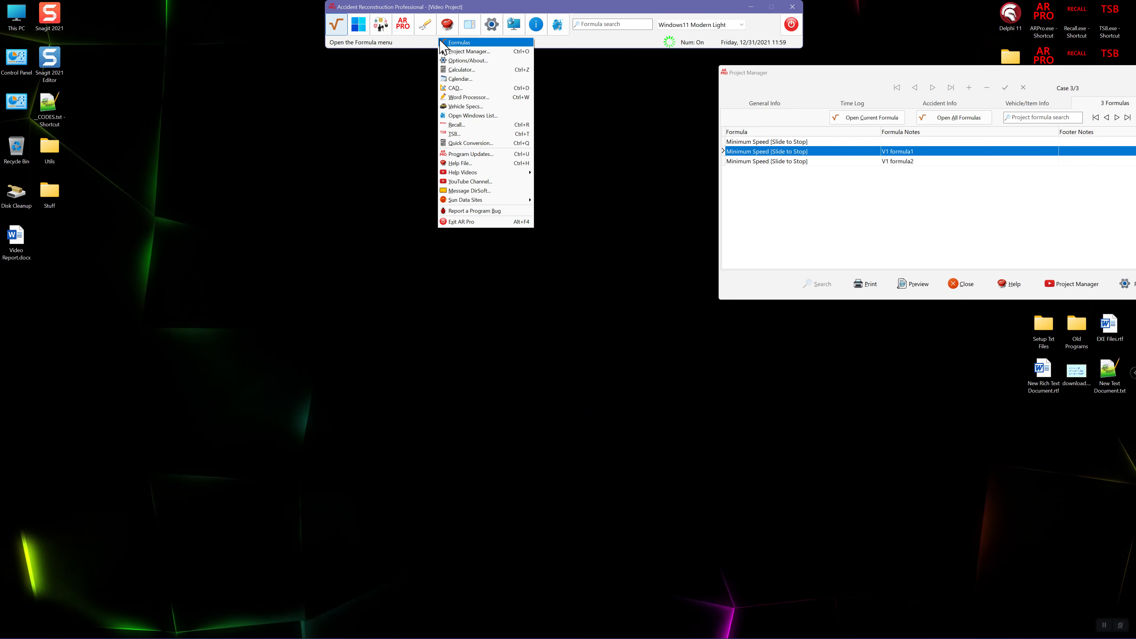
left_click(460, 41)
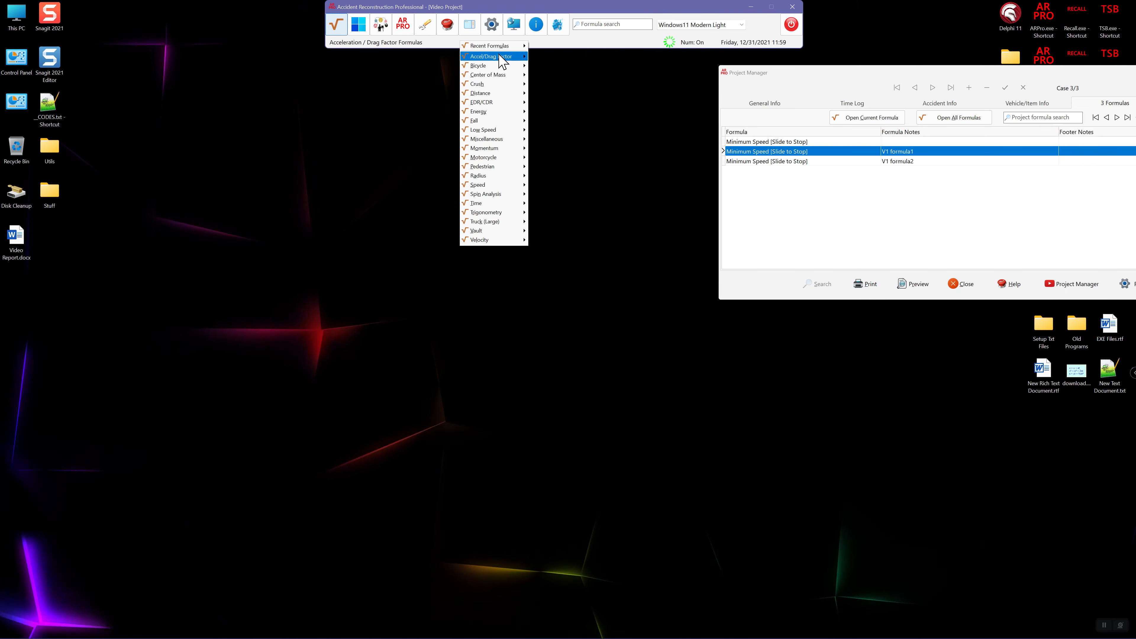
mouse_move(503, 56)
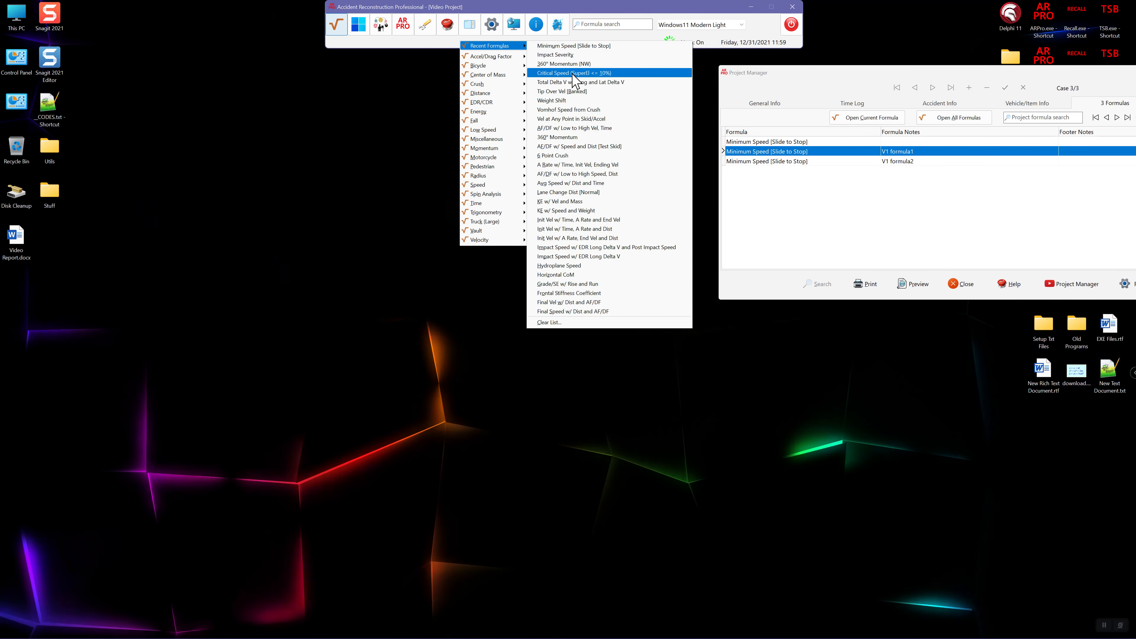
left_click(570, 73)
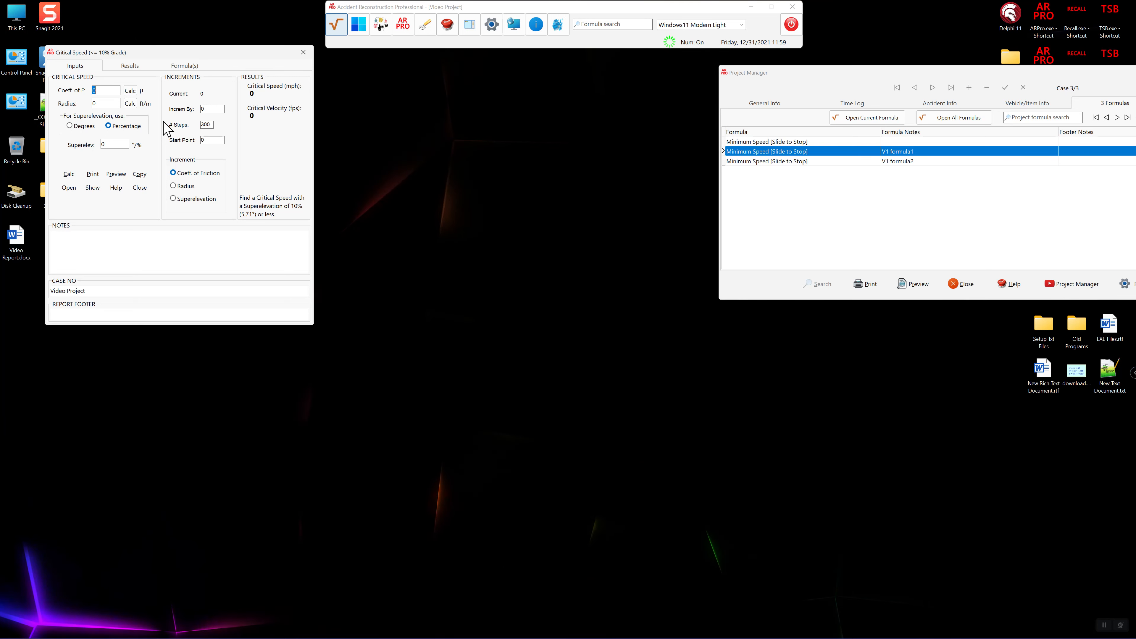
Calculate the critical speed for friction coefficient 0.6, radius 250 and percentage superelevation 0.06, adding it to the project with the note "Veh 1".
type("0.6")
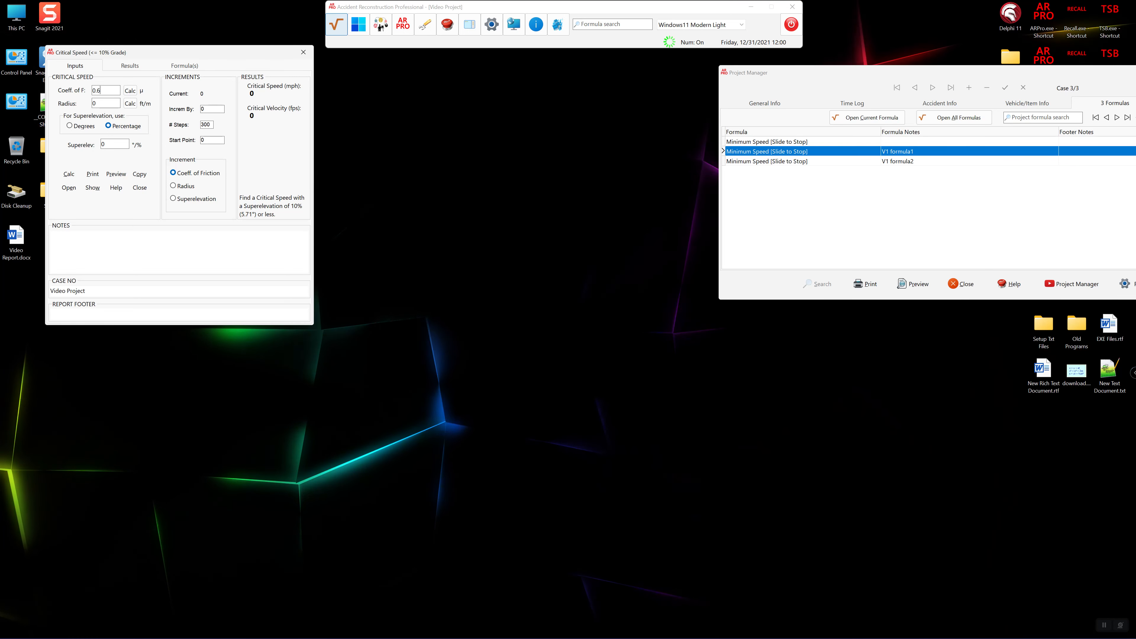
key("Tab")
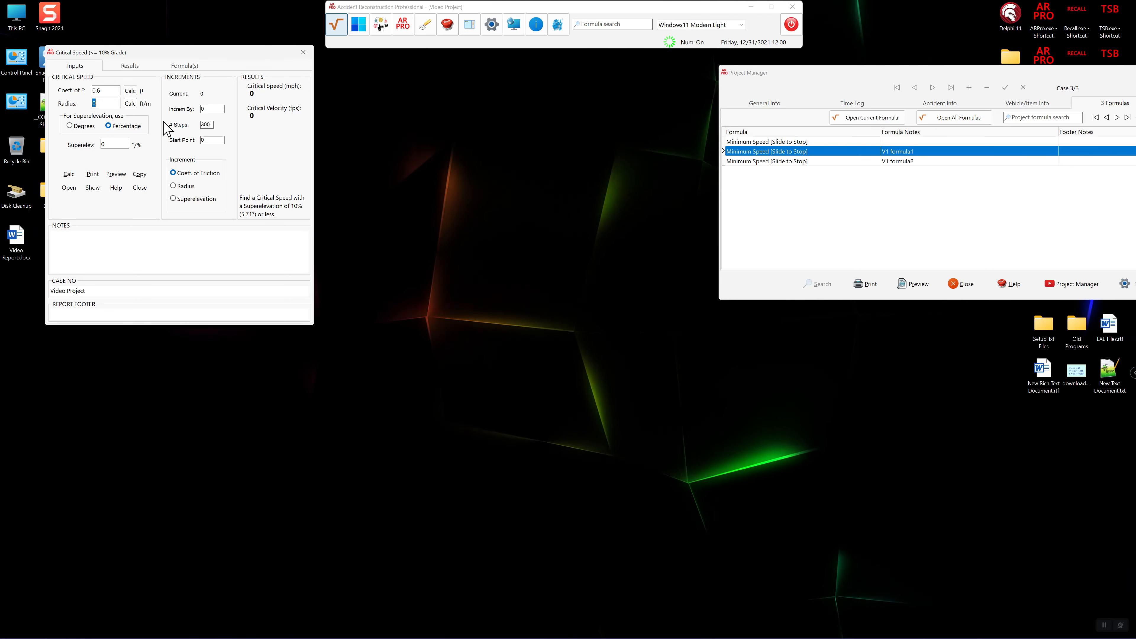
type("250")
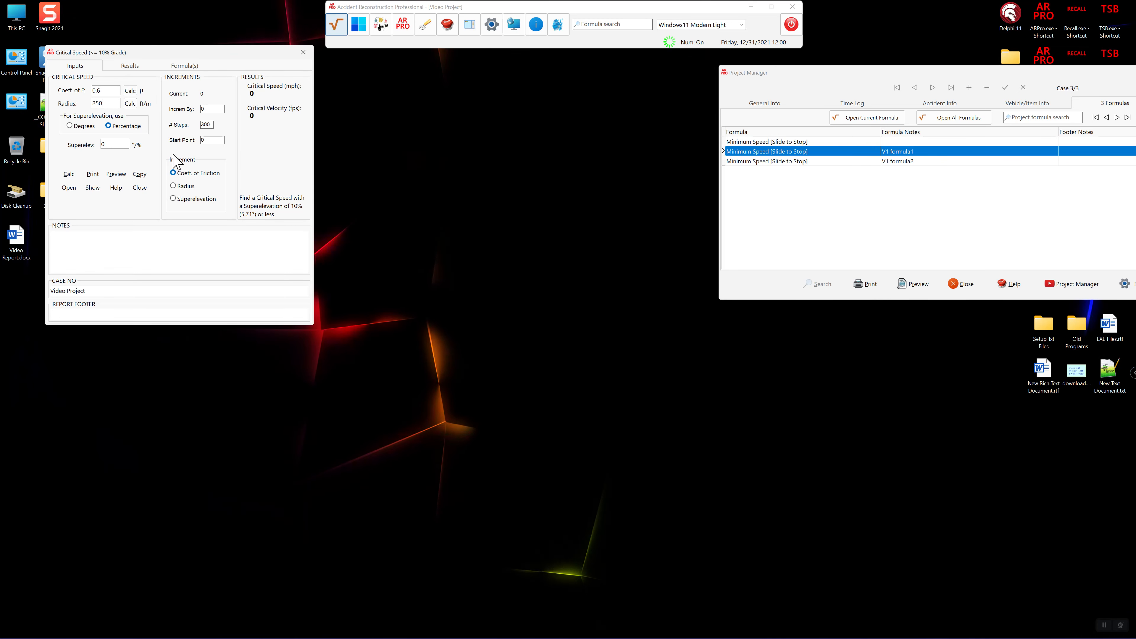
left_click(72, 129)
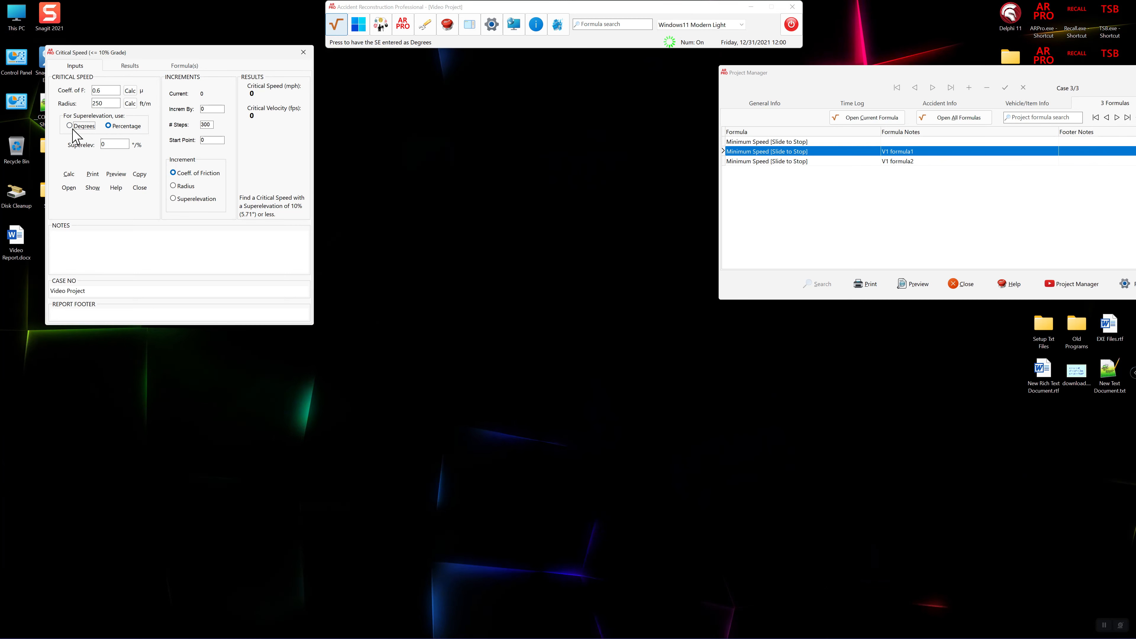
left_click_drag(111, 145, 88, 147)
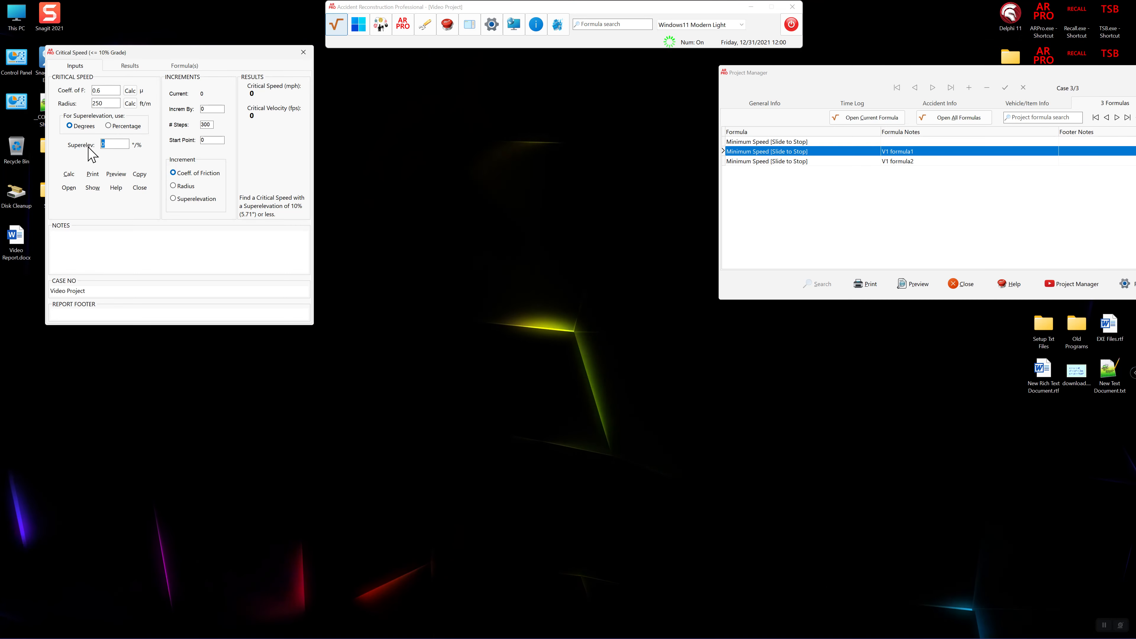
left_click(75, 178)
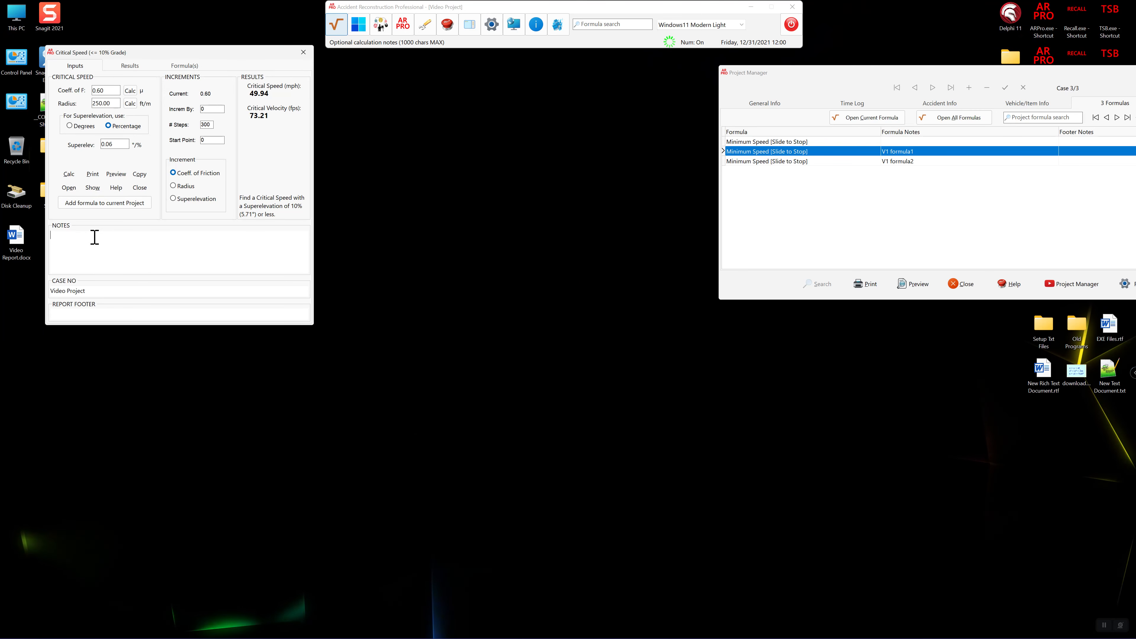
type("Veh 1")
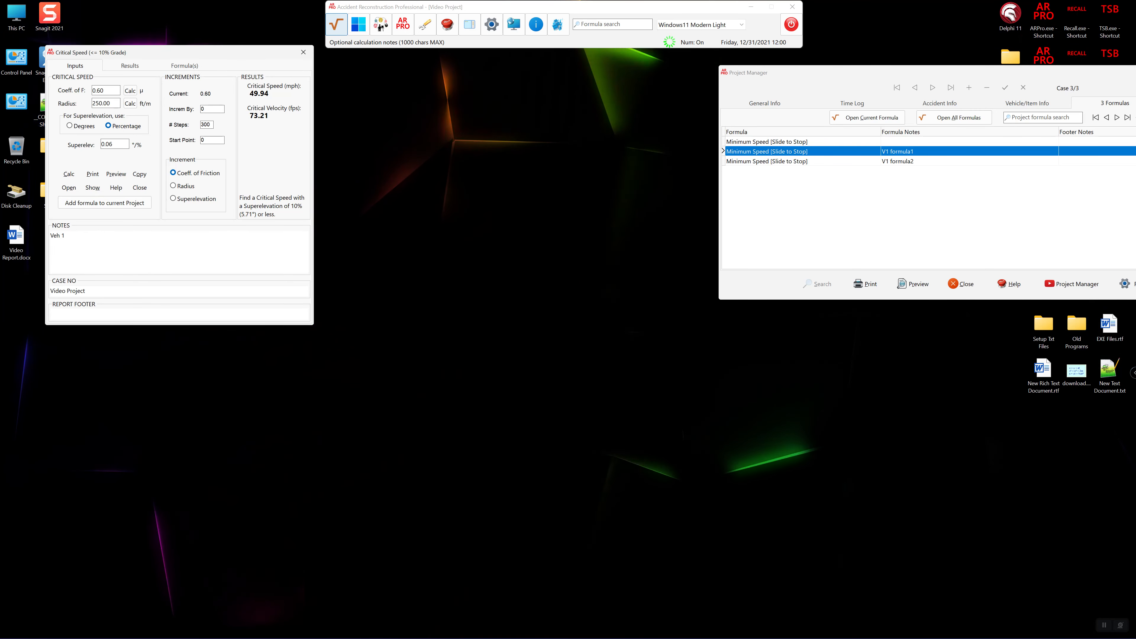
left_click(112, 205)
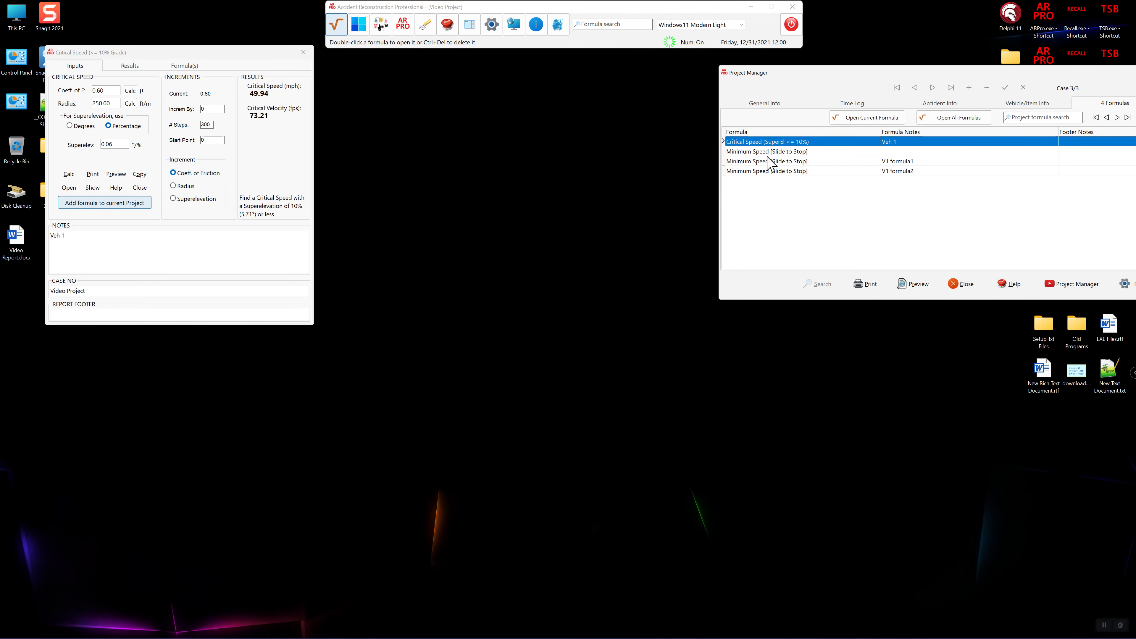
Search the project's formulas for "m" and clear the search, shortening the Project Manager window slightly.
left_click(1054, 117)
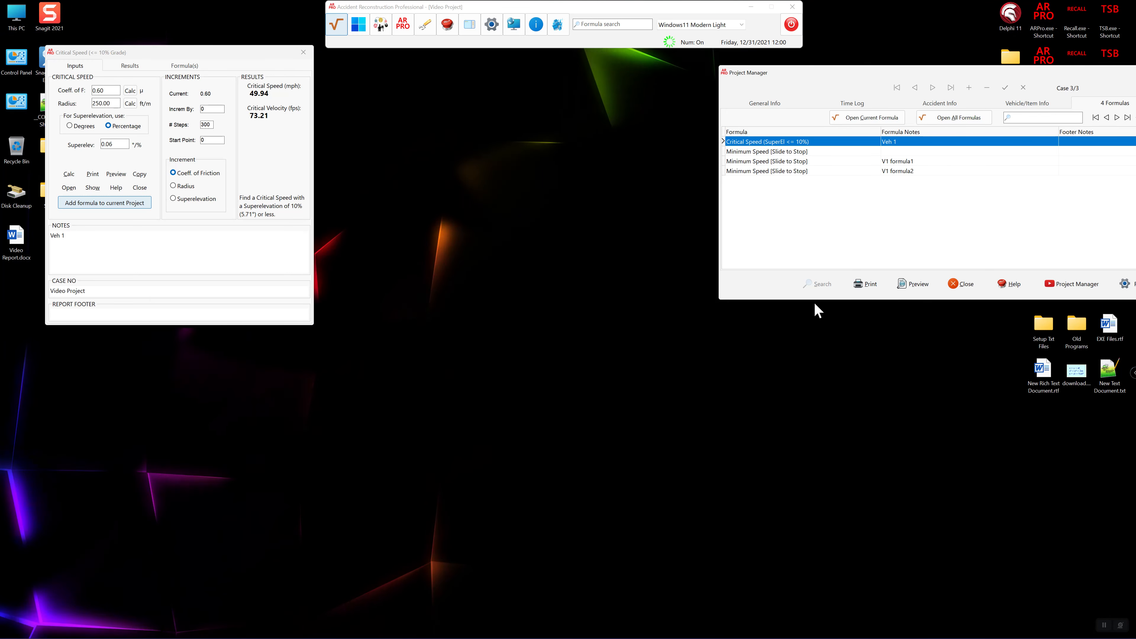
left_click_drag(811, 299, 854, 198)
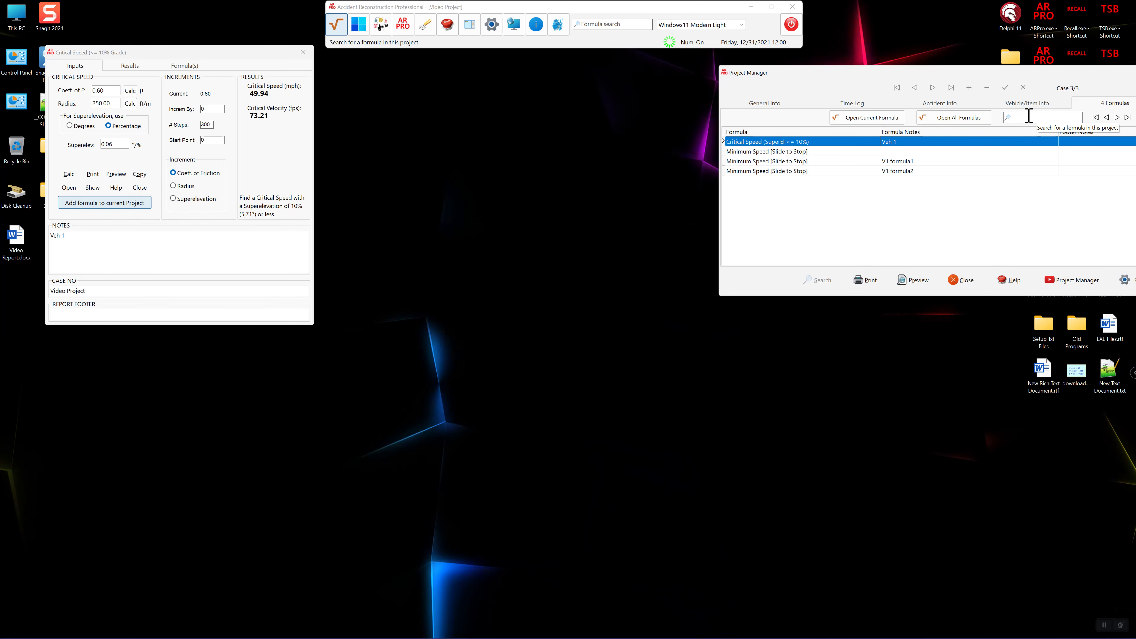
type("m")
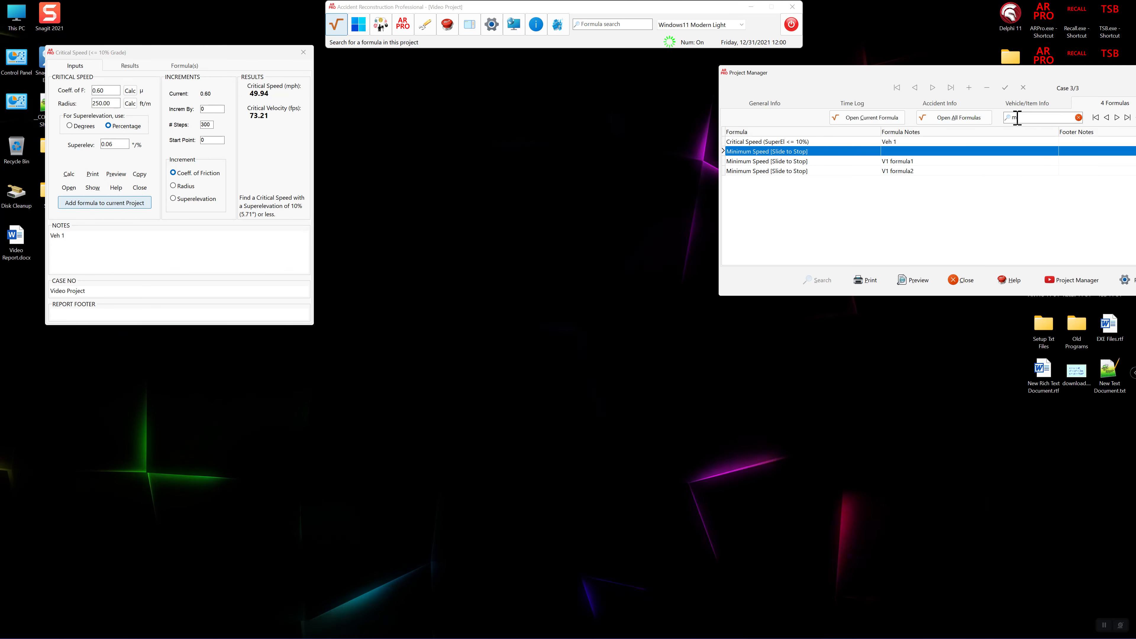
left_click(1079, 118)
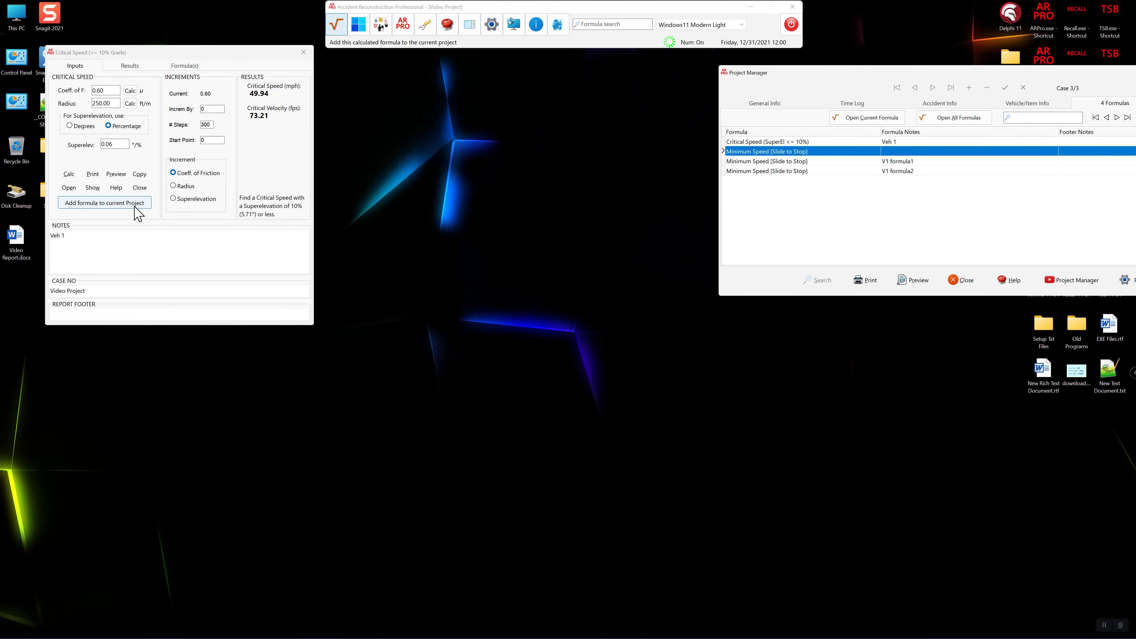
Recalculate the critical speed for friction coefficient 0.45, radius 150 and superelevation 5 percent, adding it to the project with the note "Veh 2".
left_click(94, 236)
key("BackSpace")
type("2")
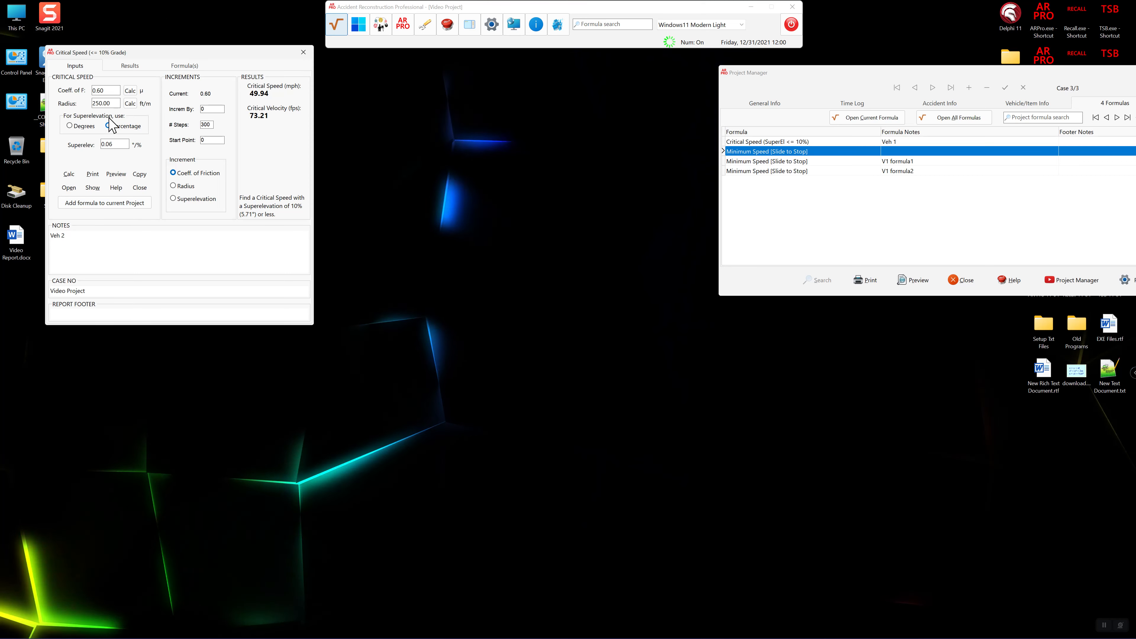
type("0.45")
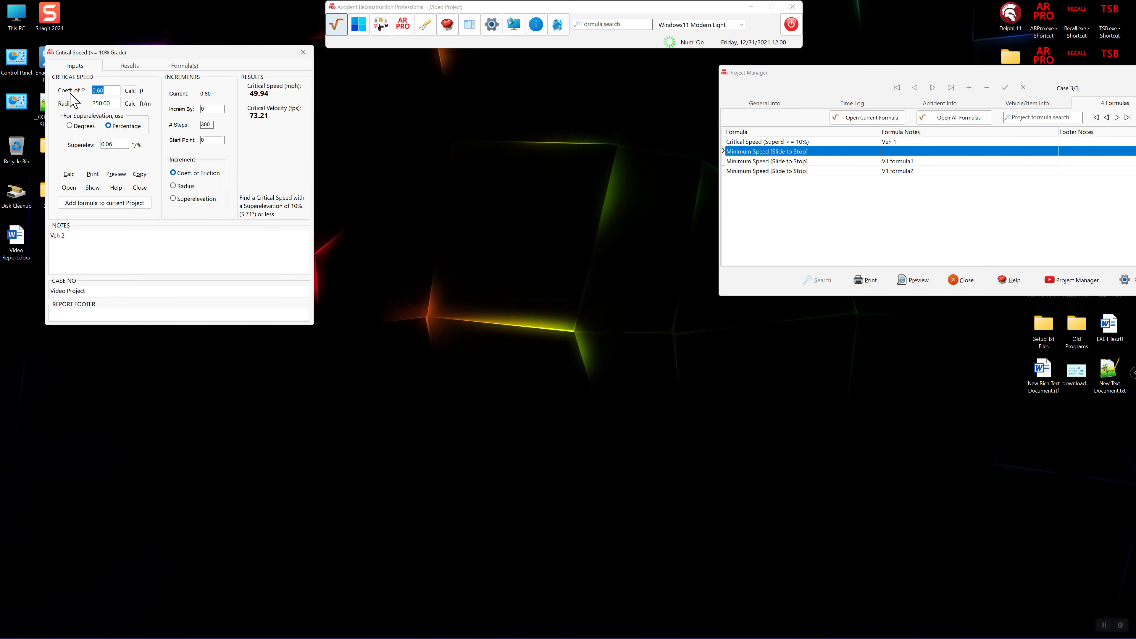
key("Tab")
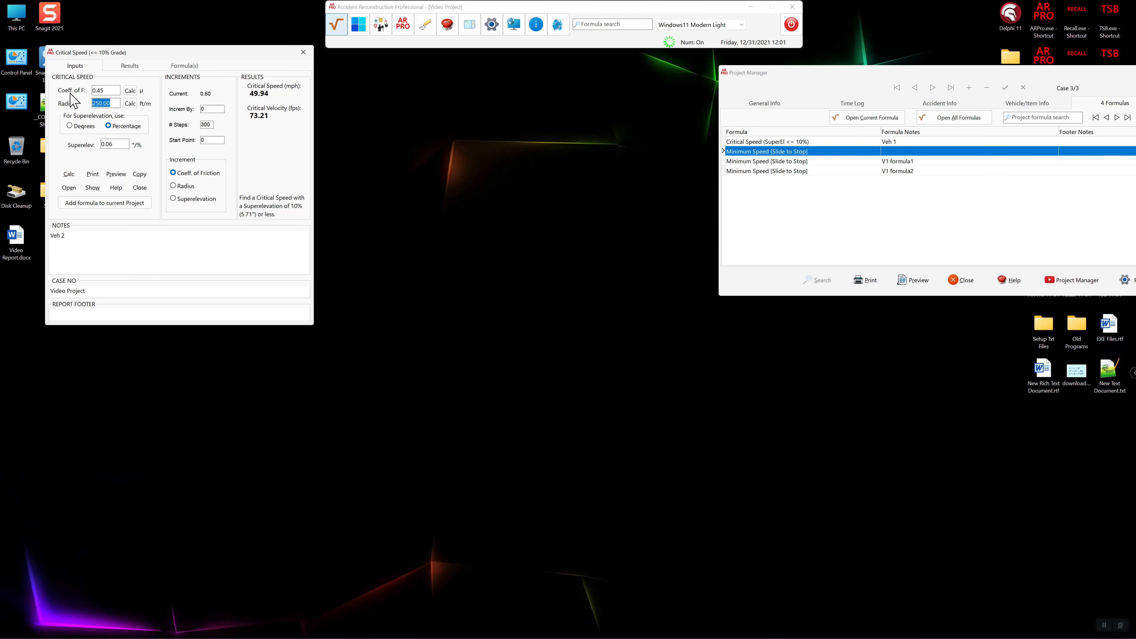
key("Tab")
key("Tab")
key("Tab")
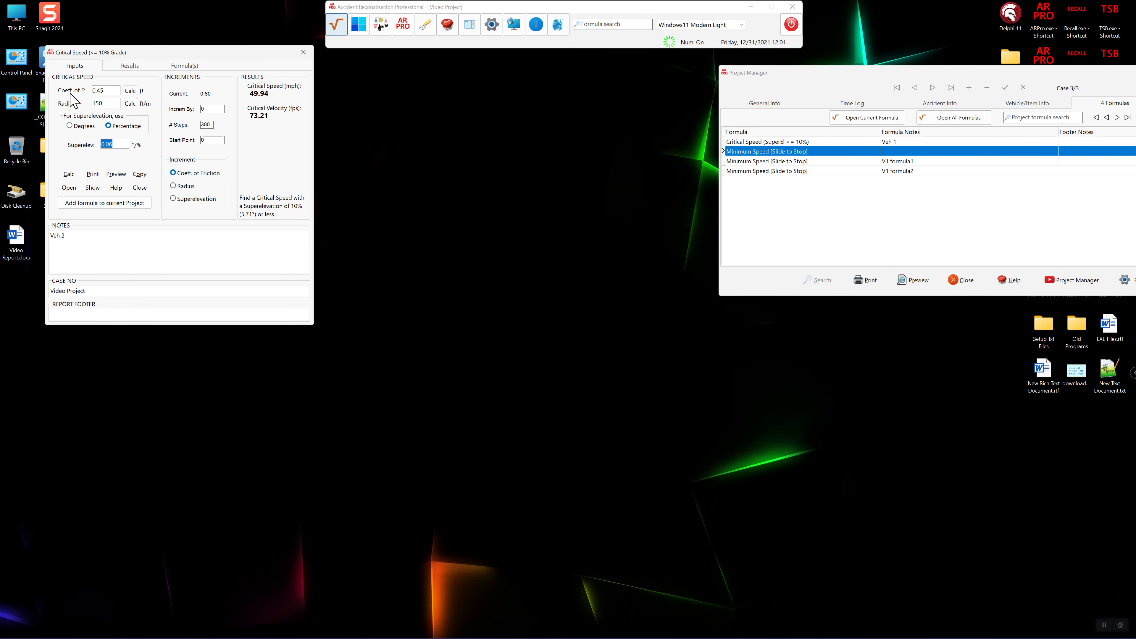
type("5")
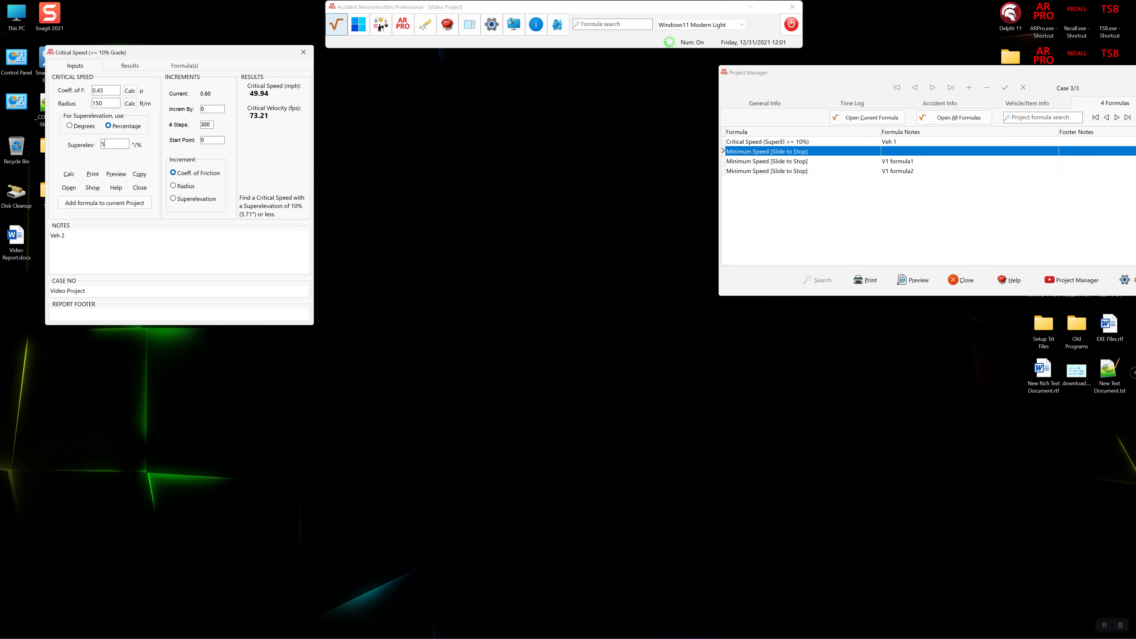
left_click(68, 173)
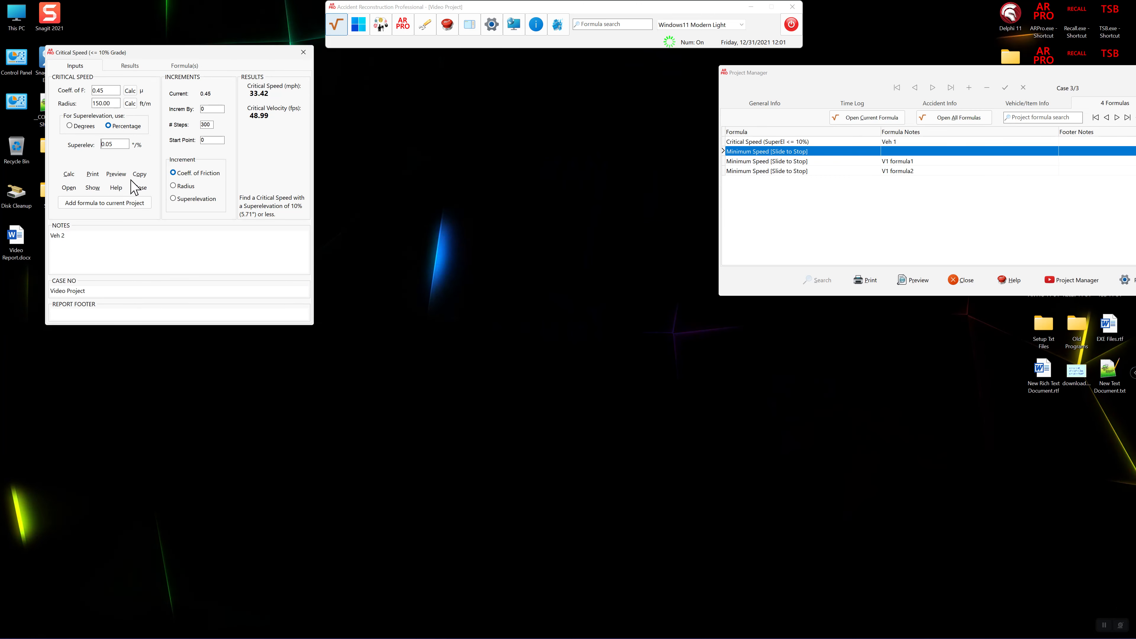
left_click(106, 203)
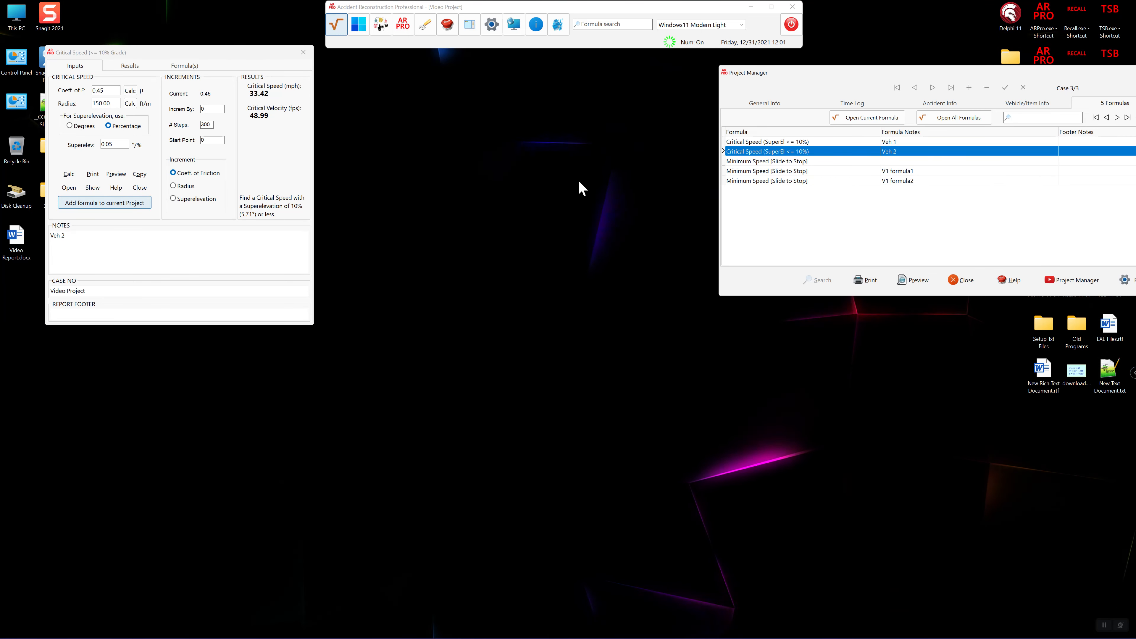
Move the Critical Speed and Project Manager windows toward the middle of the screen so the whole Project Manager is in view.
left_click_drag(219, 56, 408, 106)
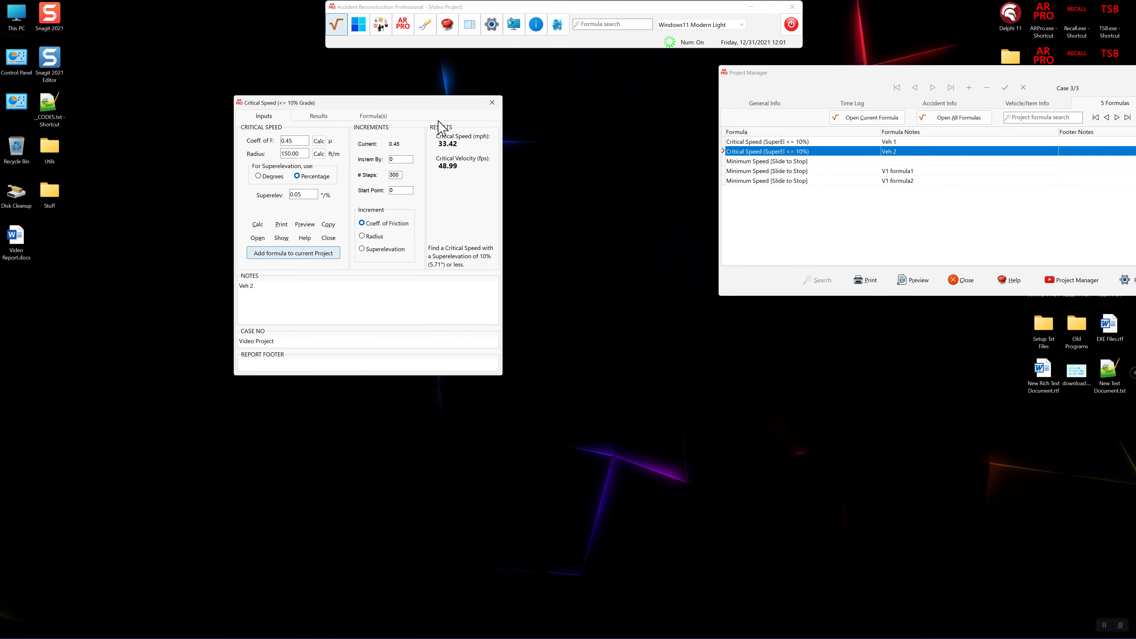
left_click_drag(815, 71, 489, 137)
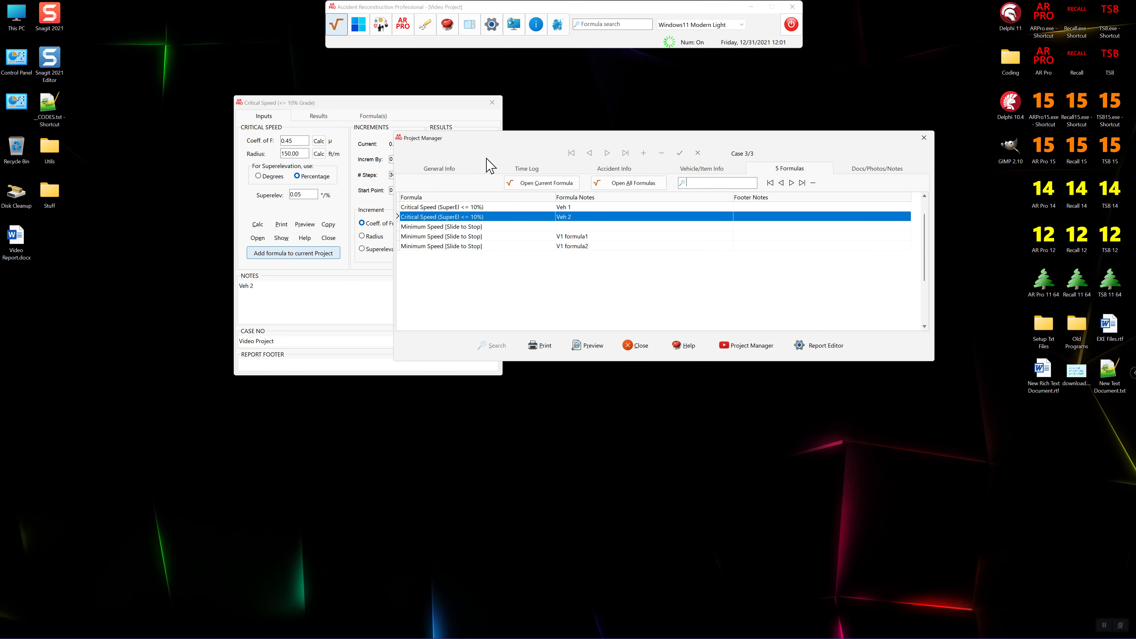
Stop the timer of the "Pre-impact for Veh 1" log entry and add the entry to the time log.
left_click(525, 169)
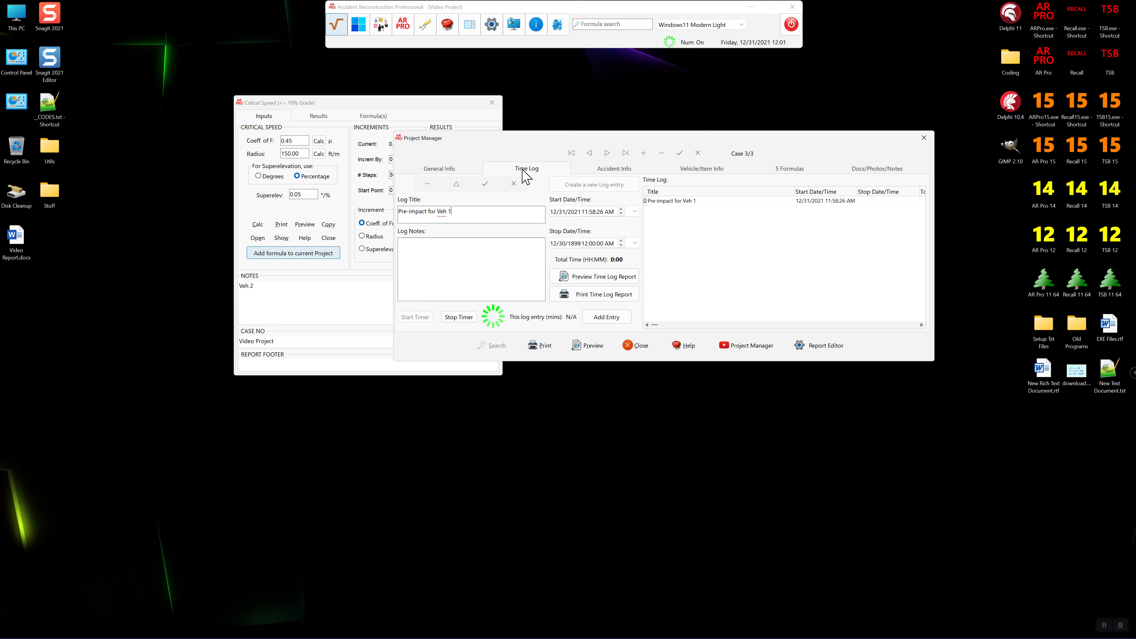
left_click(527, 215)
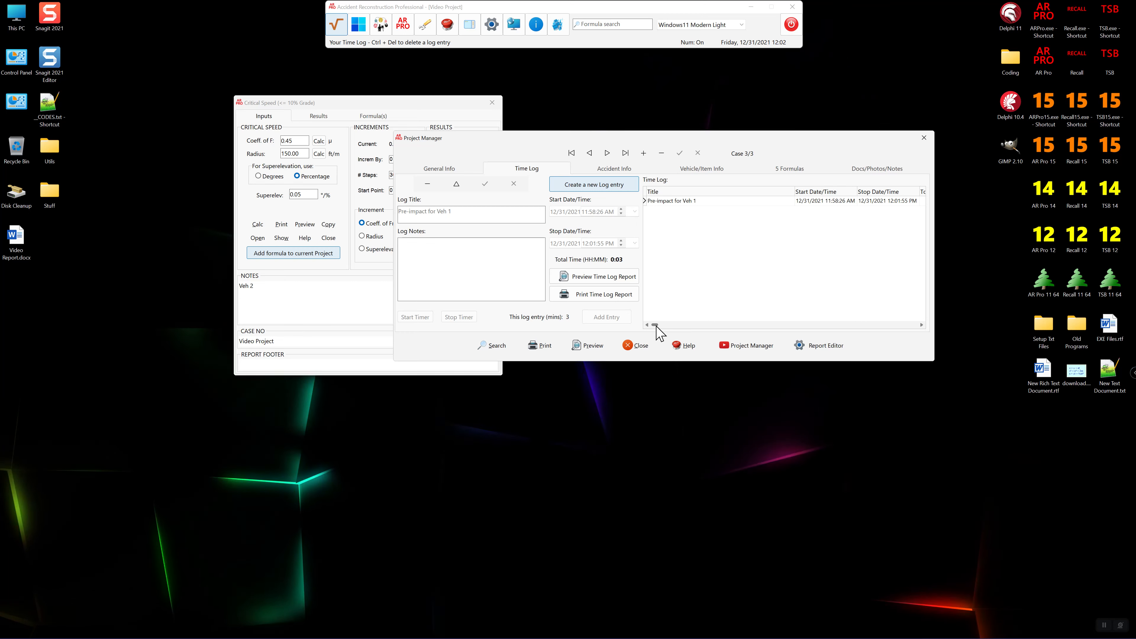
Narrow the Title column of the time log list so the total time and notes columns fit in view.
left_click_drag(656, 326, 683, 326)
left_click(734, 326)
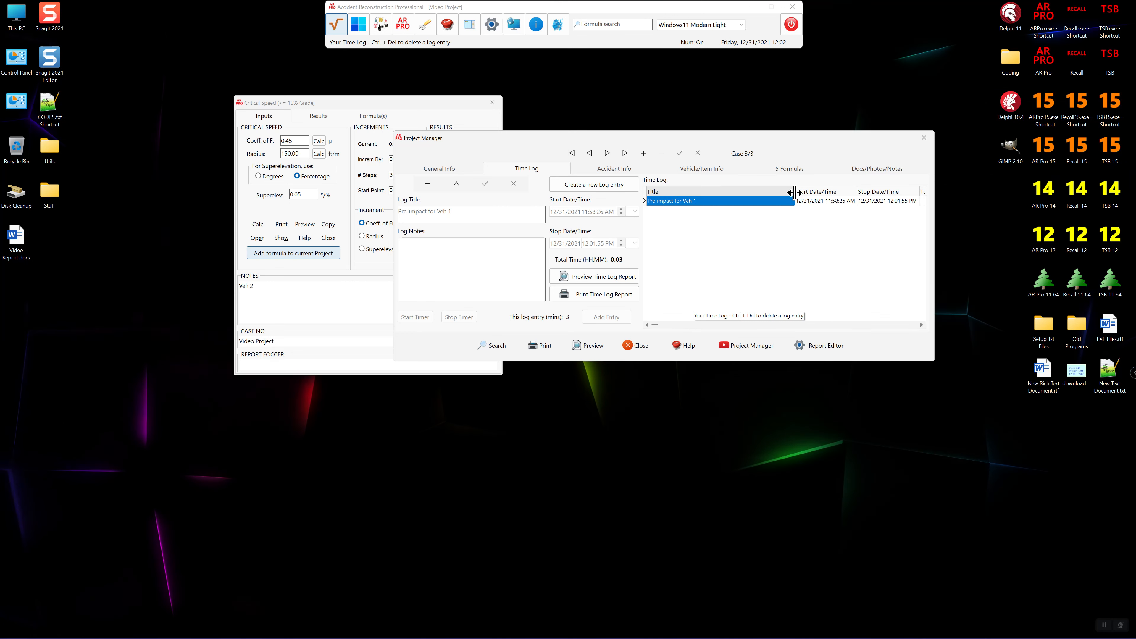
left_click_drag(795, 191, 698, 192)
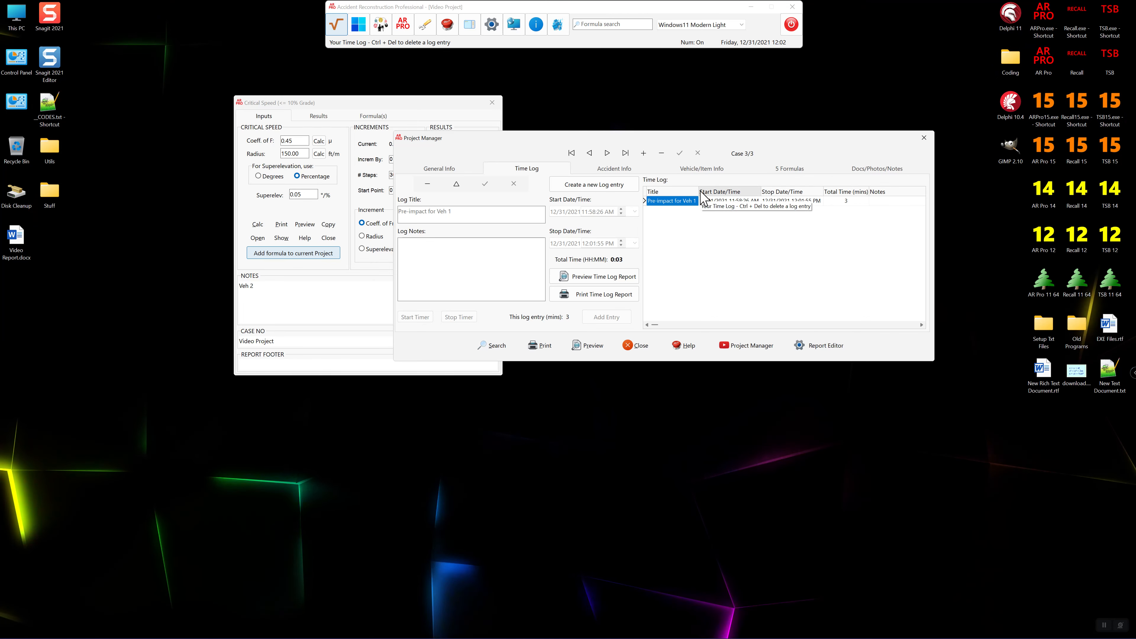
left_click_drag(735, 192, 734, 192)
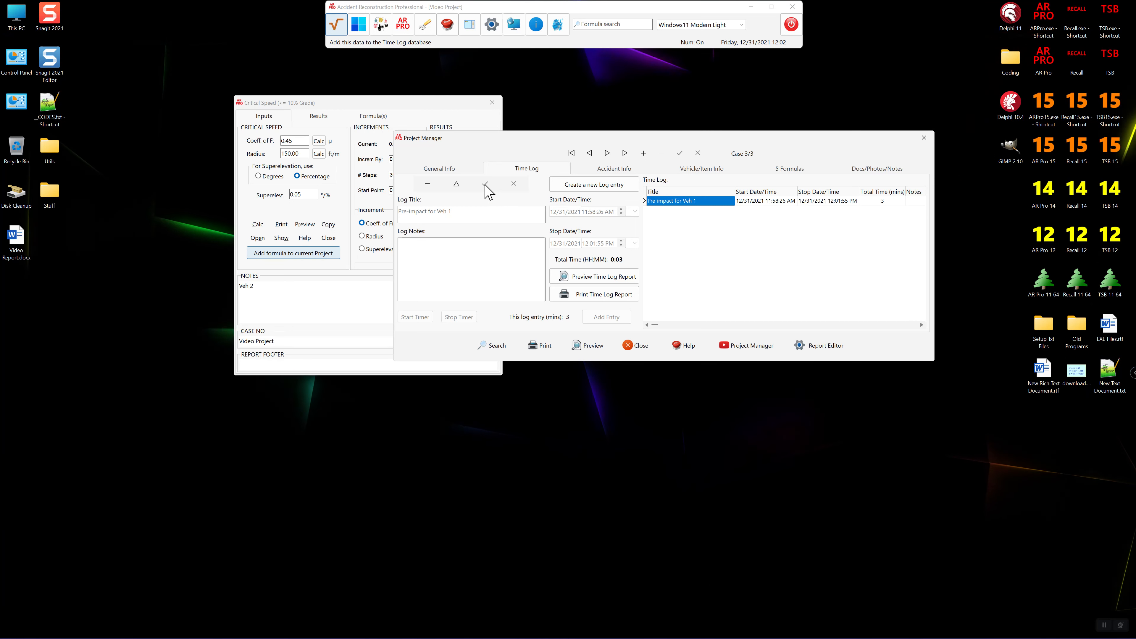
Create a new time log entry titled "Phone call with client".
left_click(612, 184)
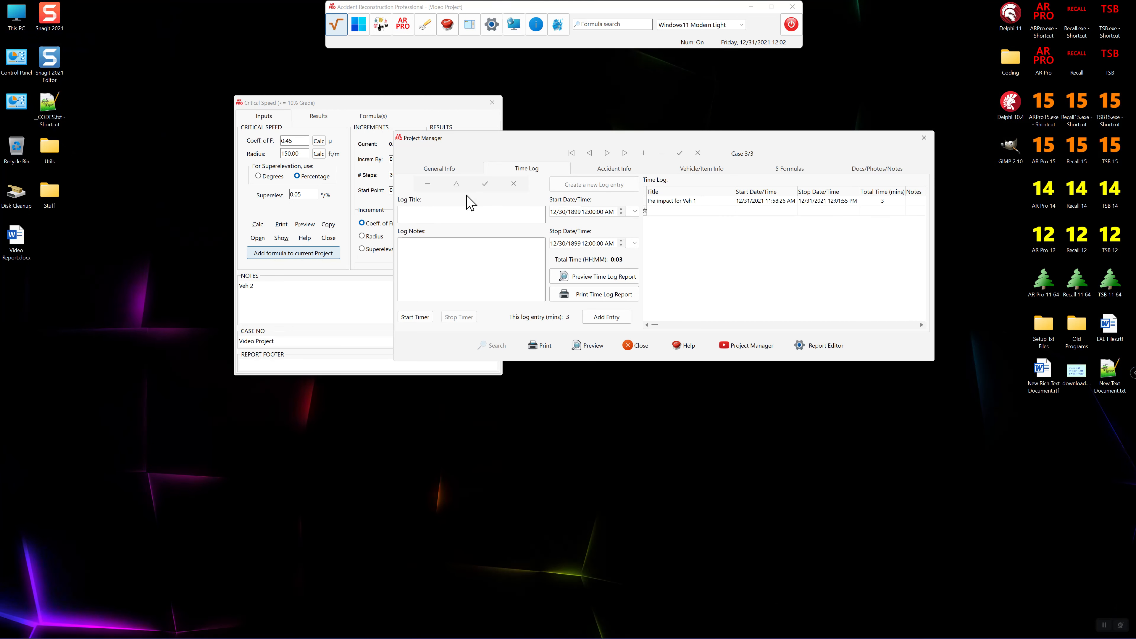
type("POho")
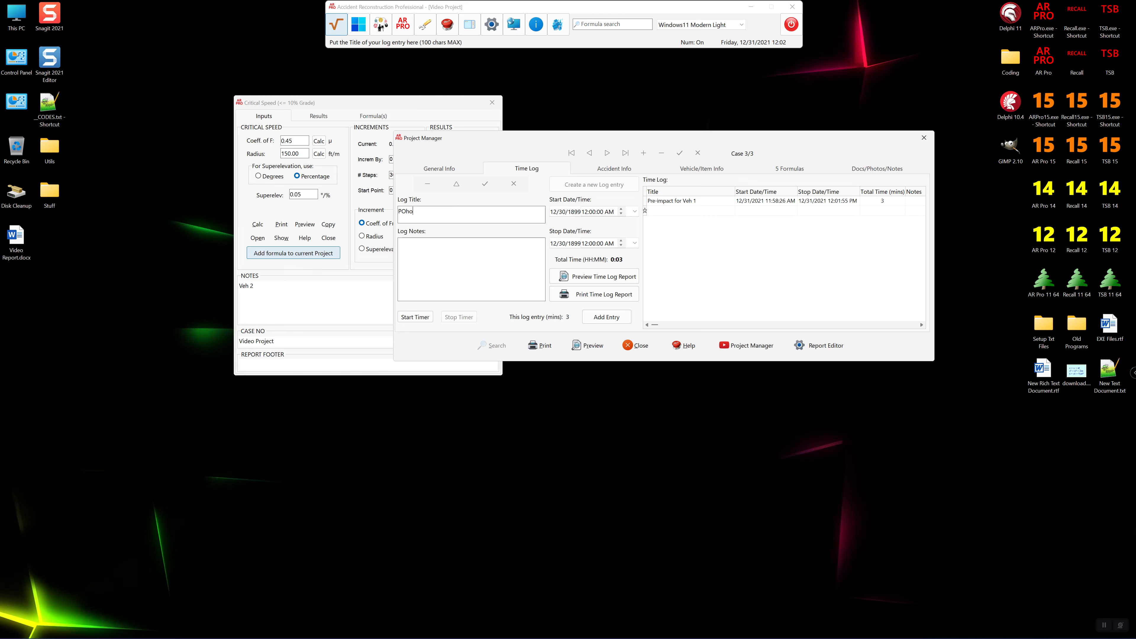
type("ne hone call ")
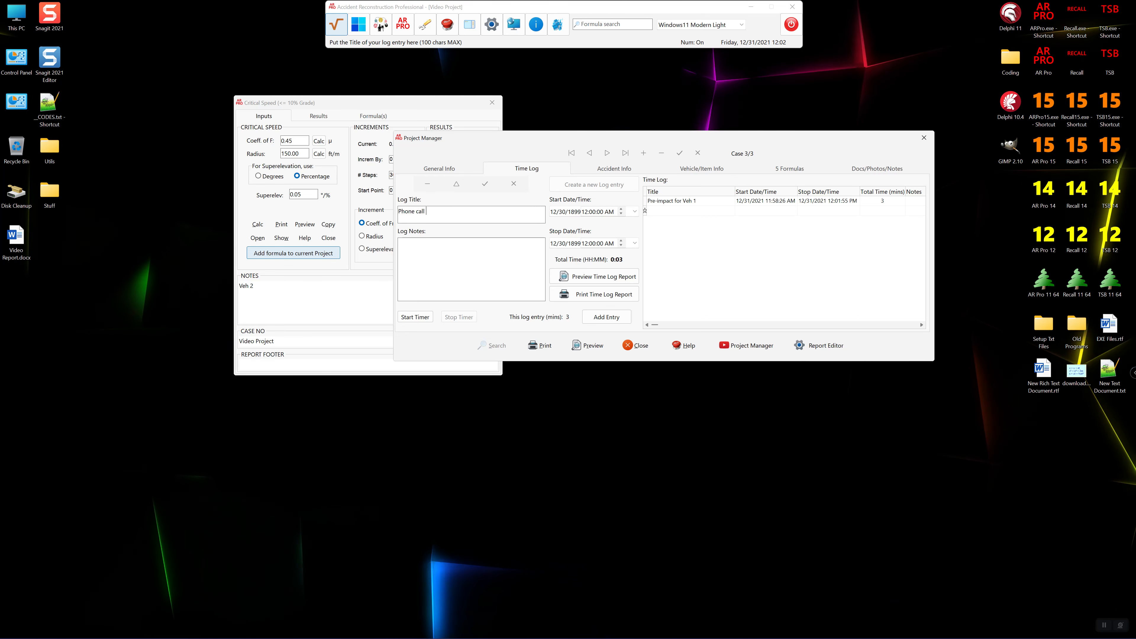
type("with client")
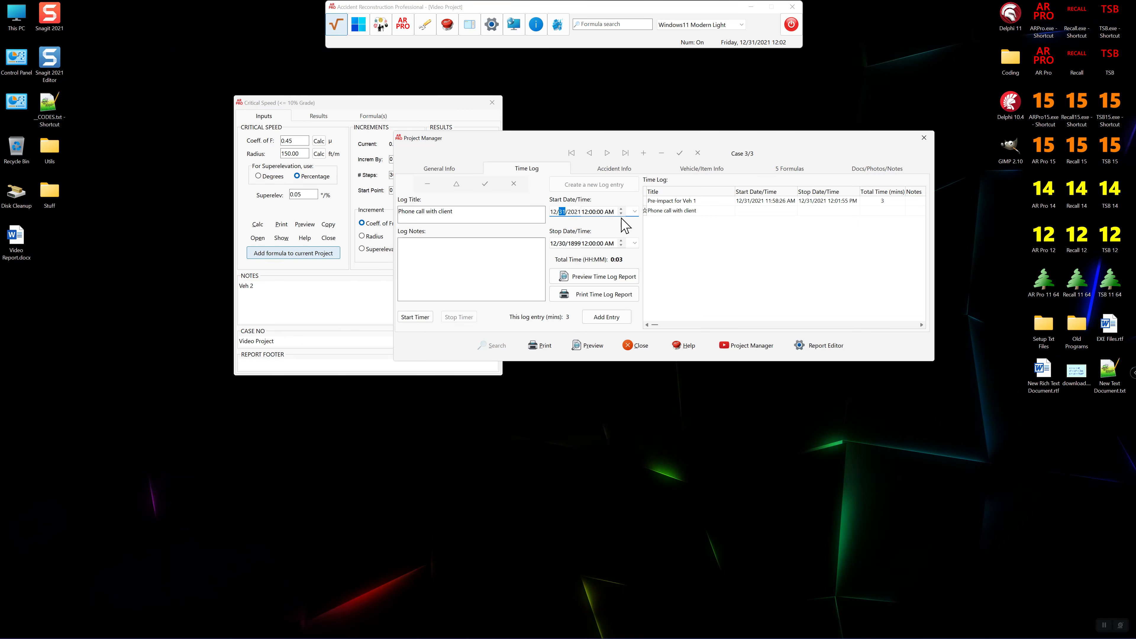
Set the start of the phone call entry manually to 12/31/2021 12:03:00 PM.
left_click(585, 212)
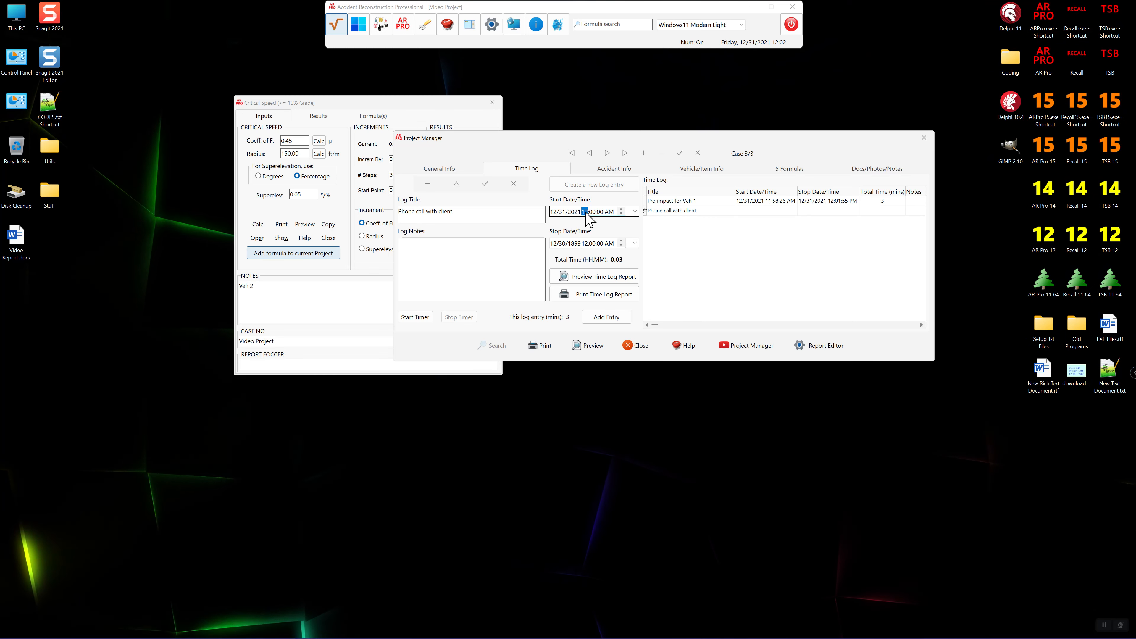
left_click(634, 244)
left_click(591, 212)
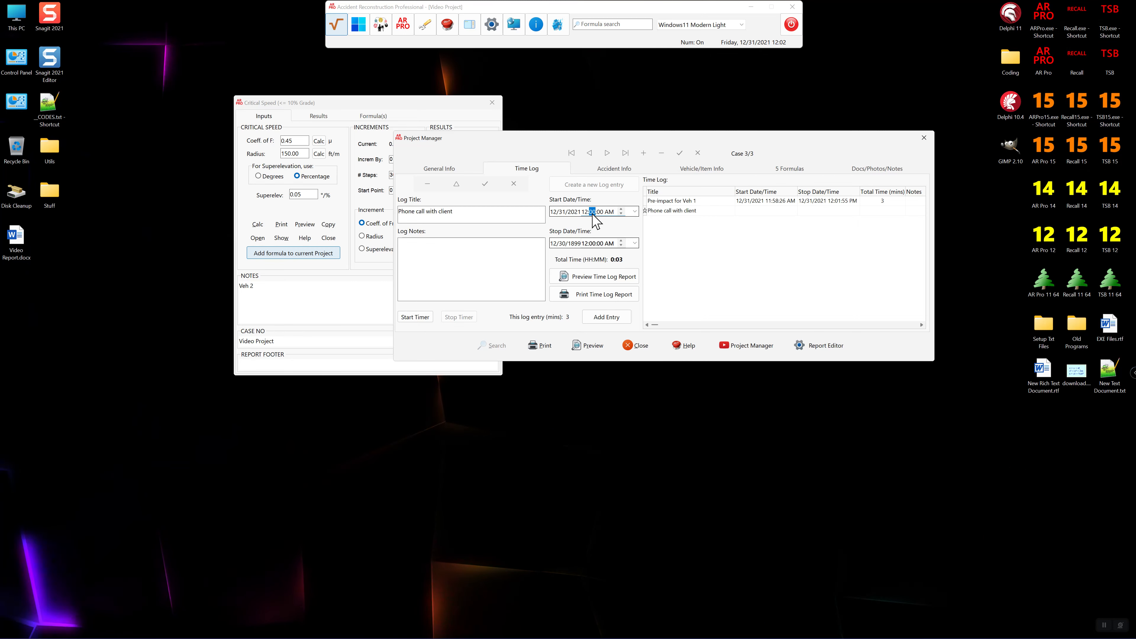
type("3")
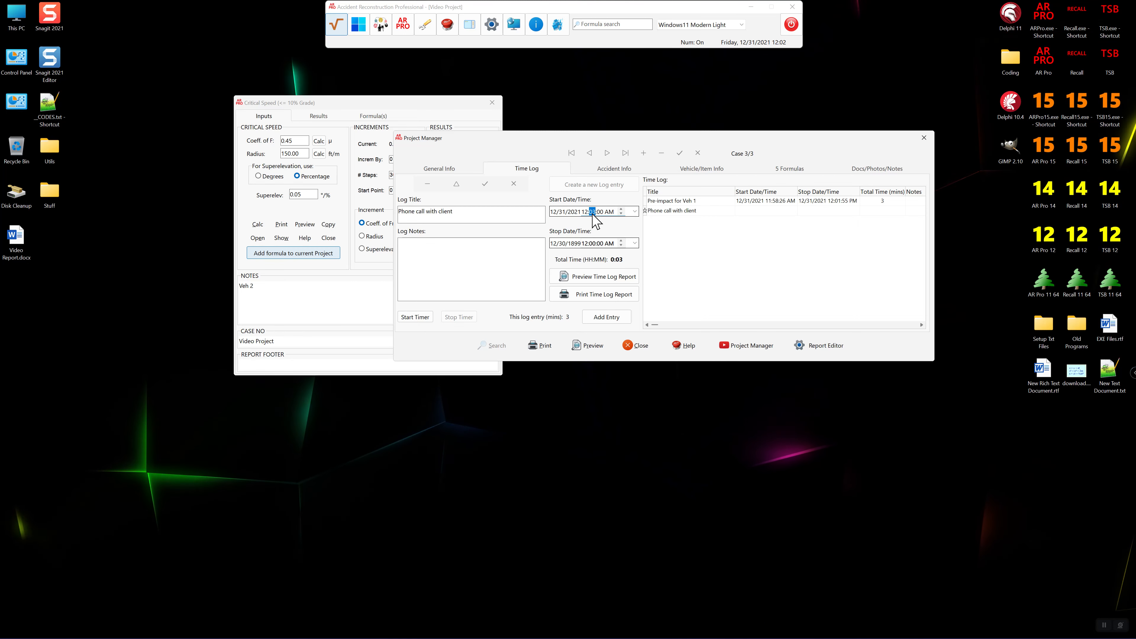
key("Right")
key("Right")
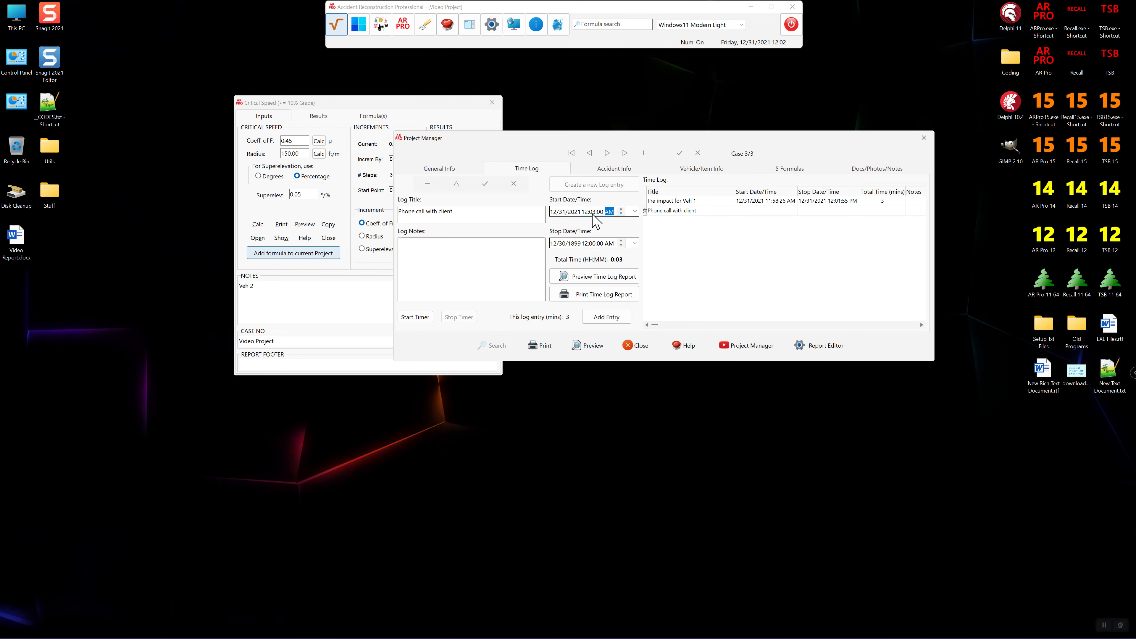
Set the phone call entry's stop time to 12/31/2021 12:15:00 PM and add the entry to the time log.
left_click(562, 243)
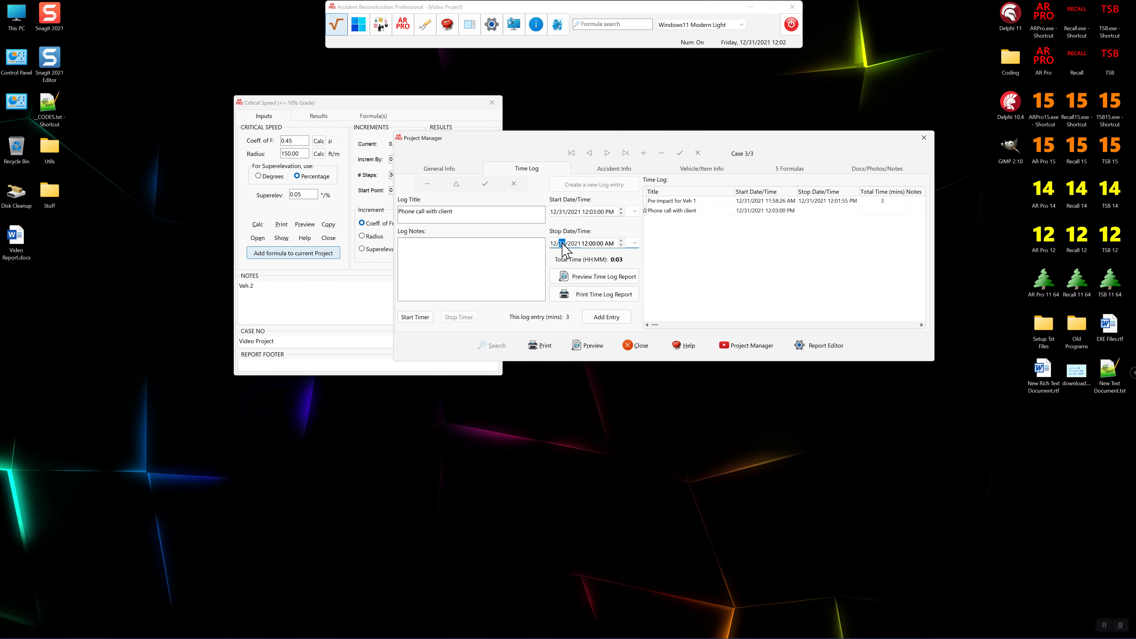
left_click(585, 244)
type("12")
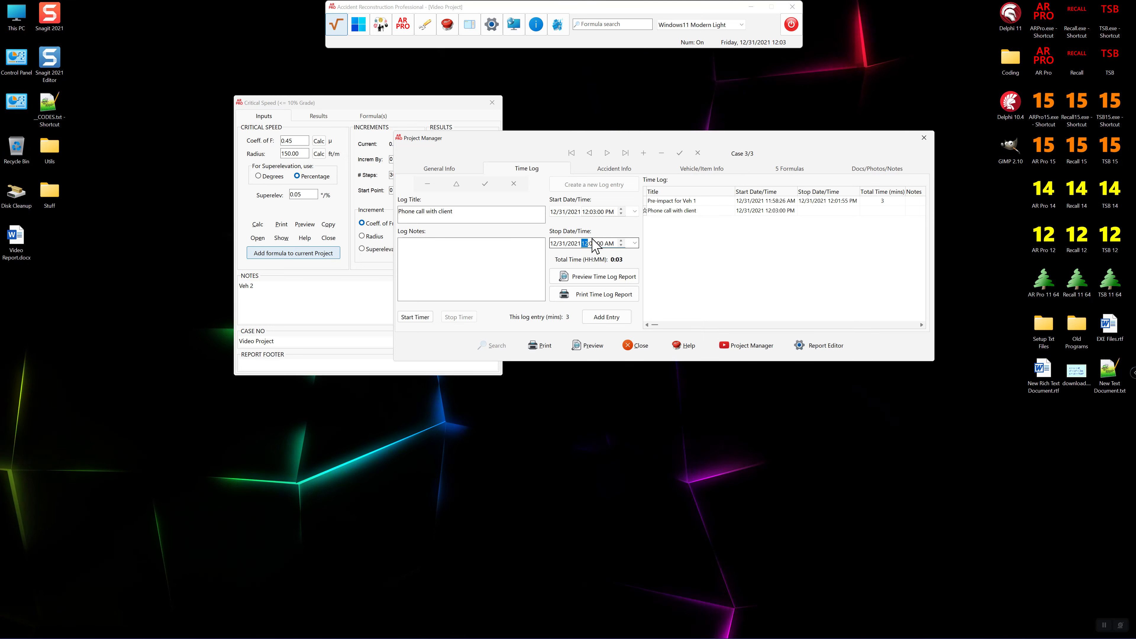
left_click(592, 240)
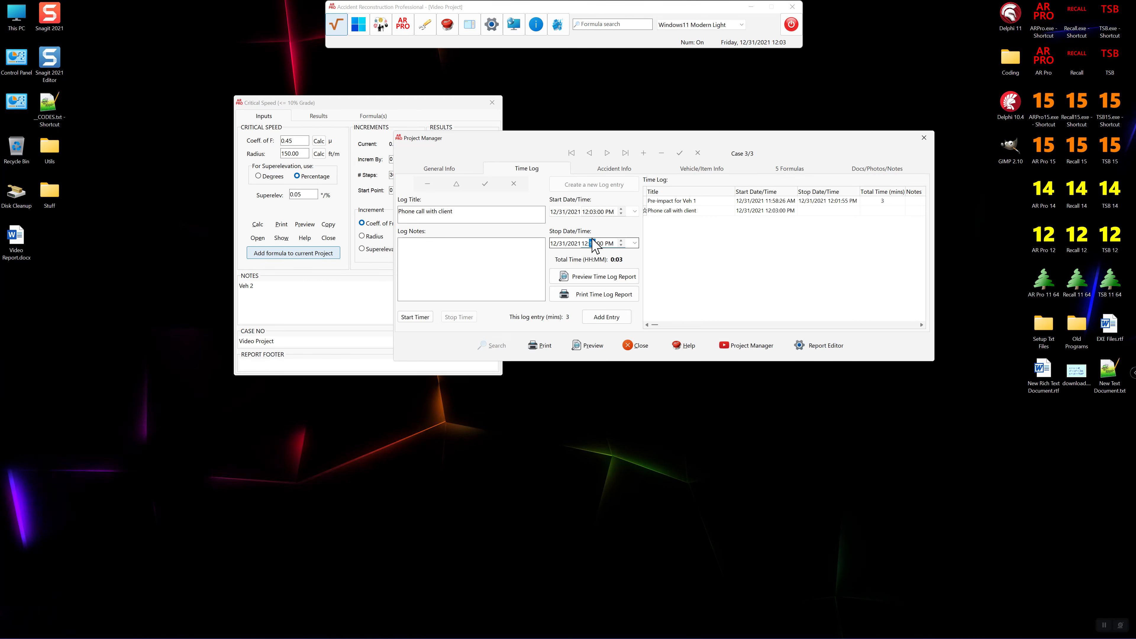
left_click(602, 317)
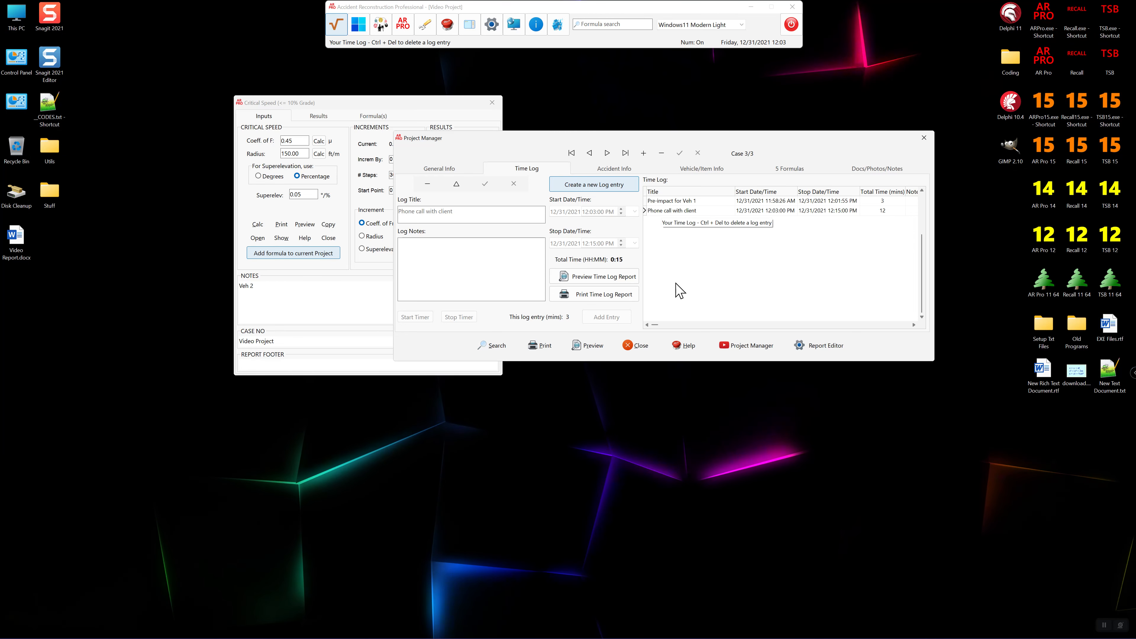
Preview the time log report and close the preview.
left_click(617, 283)
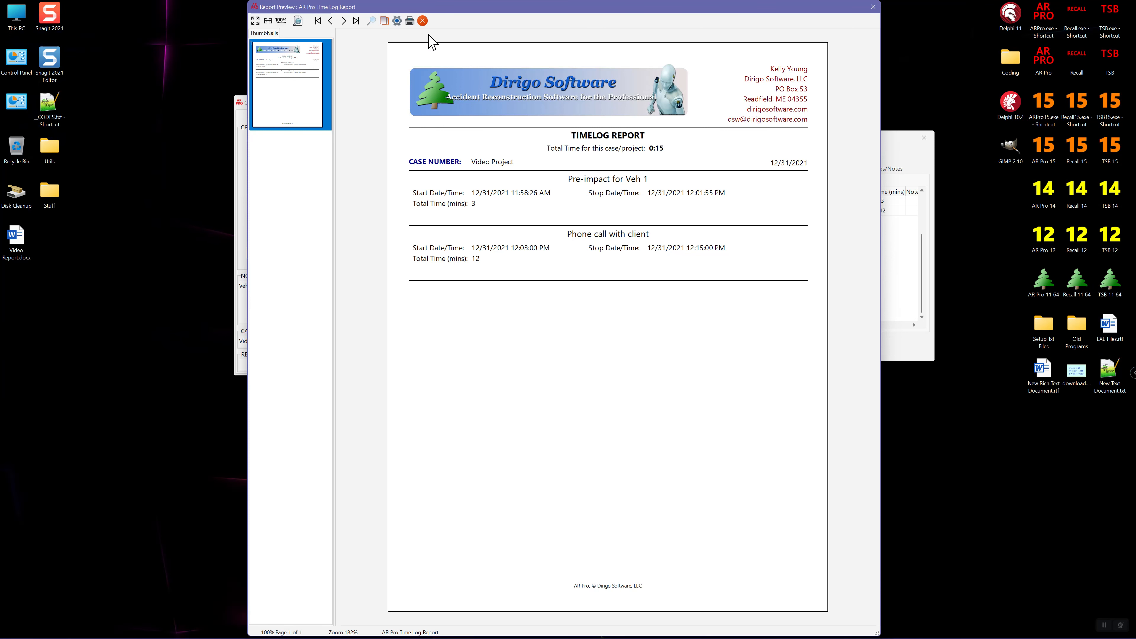
left_click(423, 21)
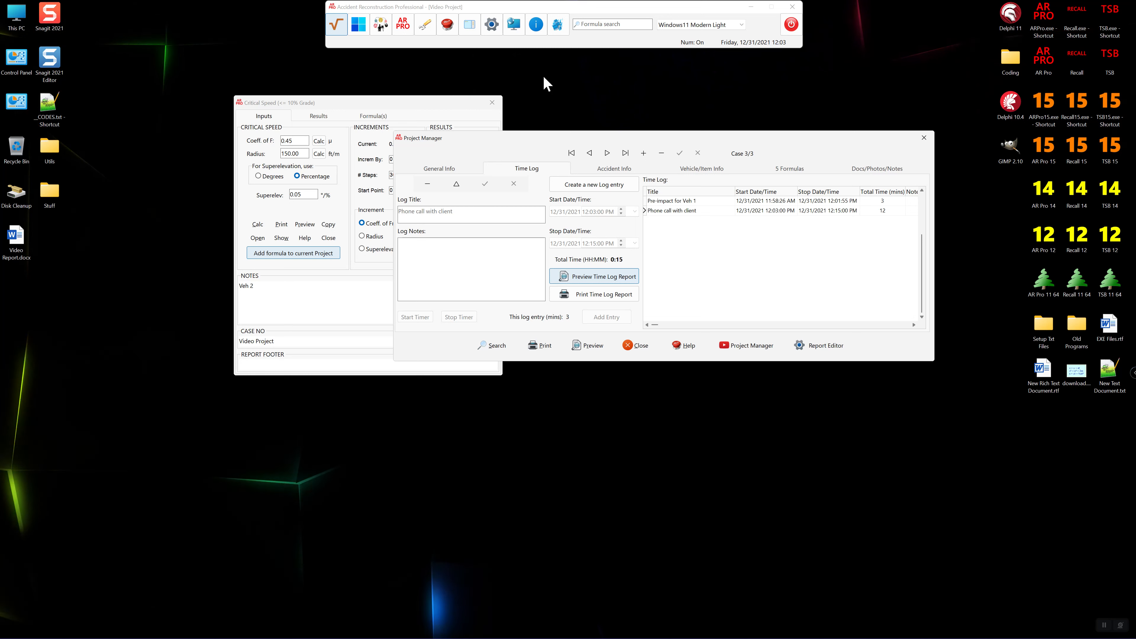
Create another log entry titled "Report work for a while" and start its timer.
left_click(593, 191)
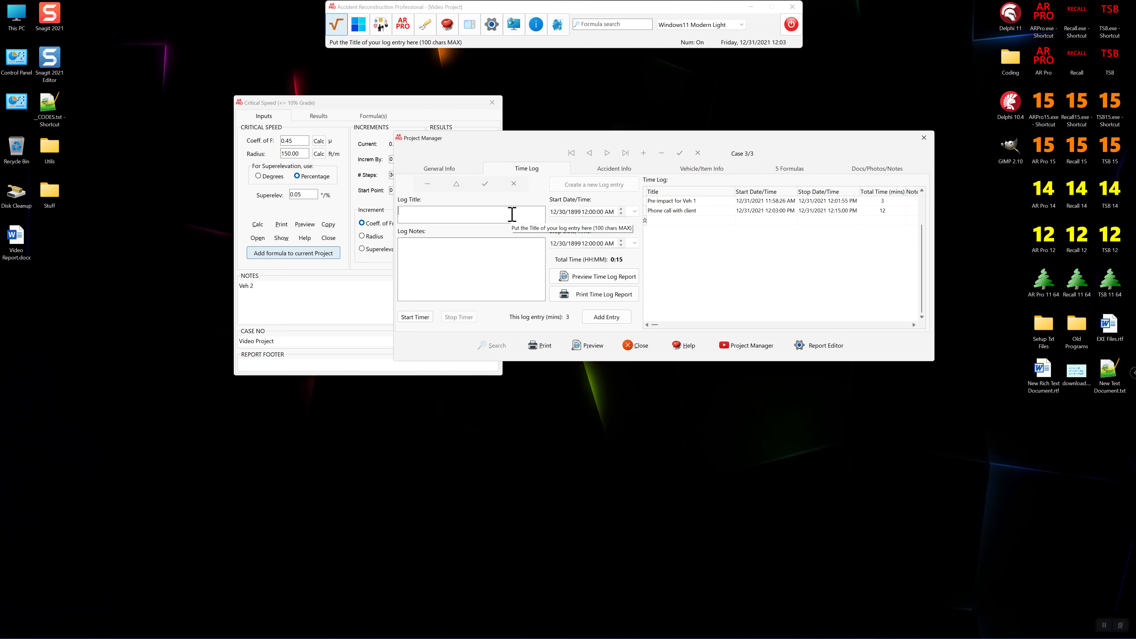
type("Report work for")
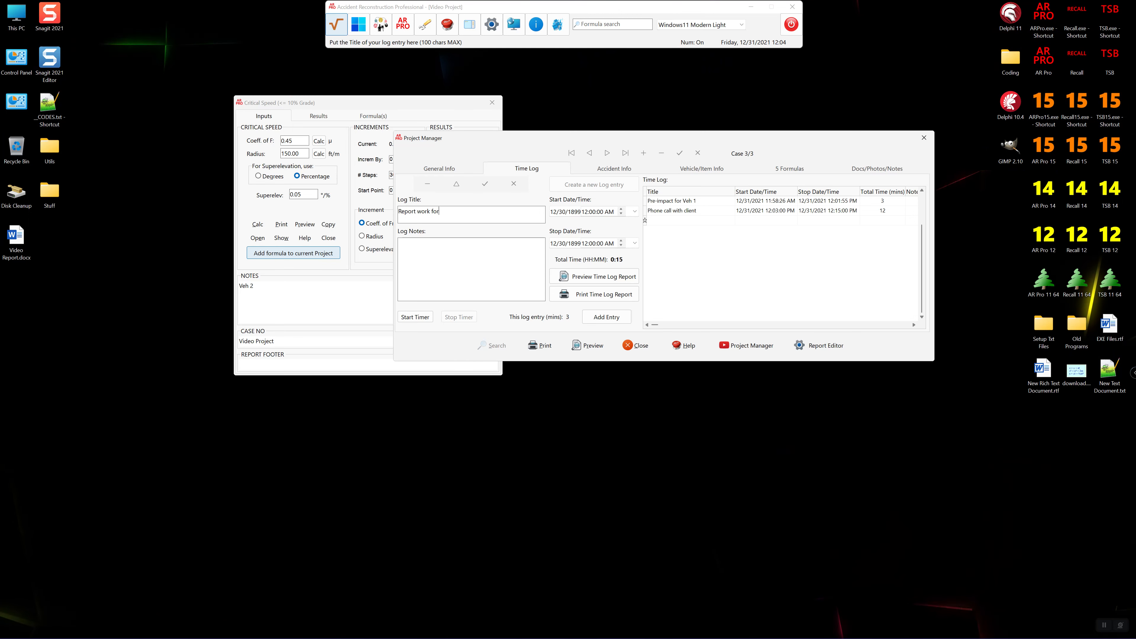
type(" a while")
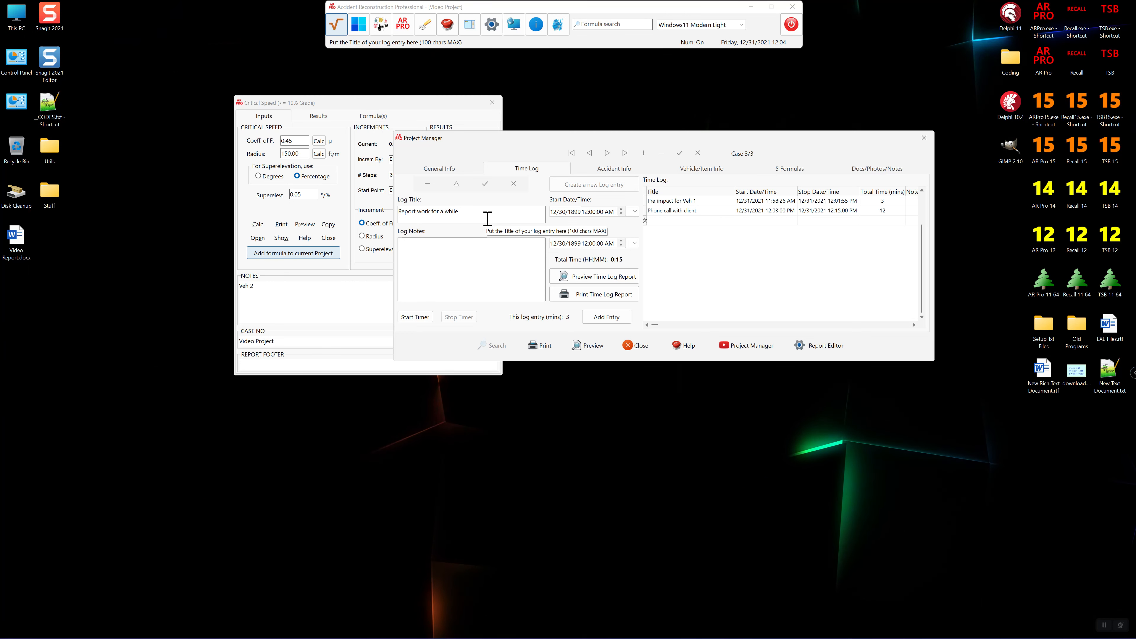
left_click(415, 317)
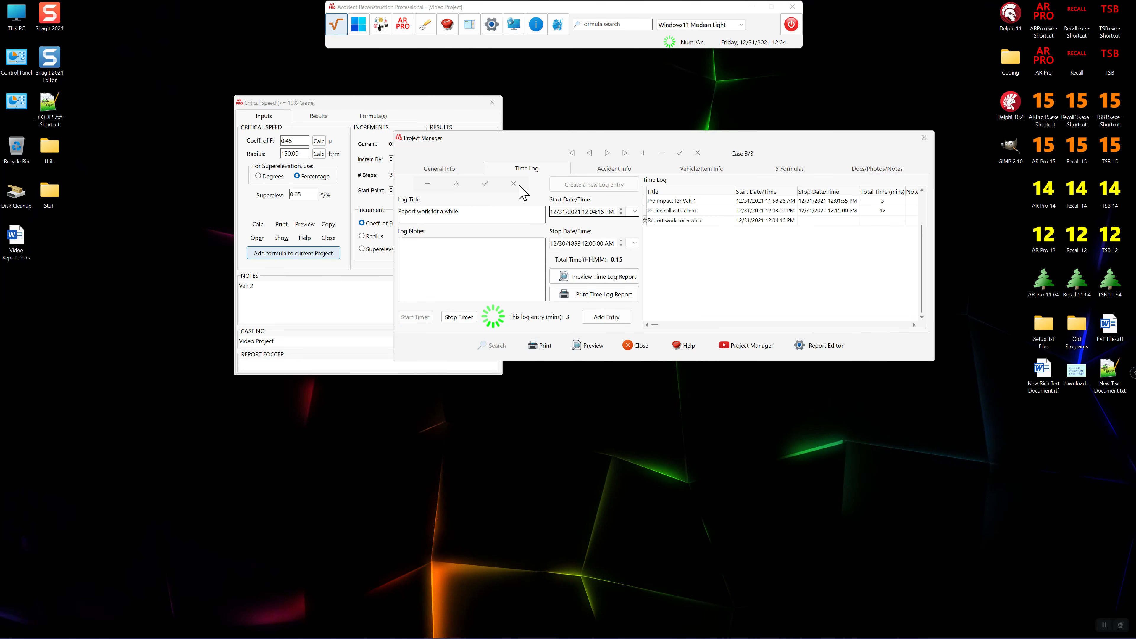
Clear the Critical Speed and Project Manager windows off the desktop and open Video Report.docx in Word, repositioning its window.
left_click(328, 237)
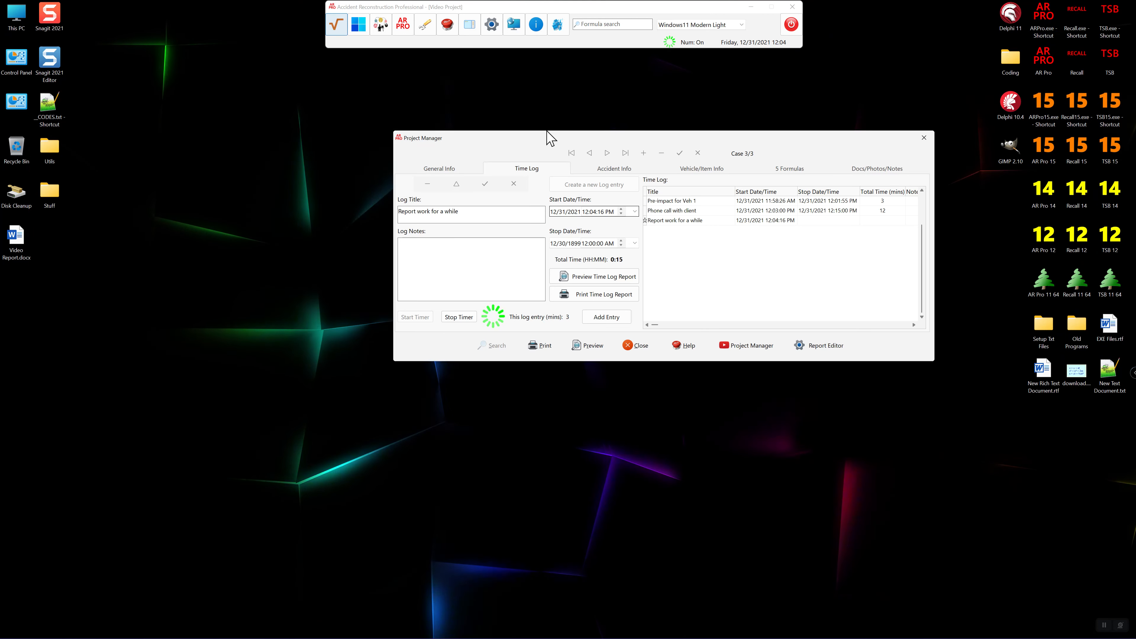
left_click(751, 9)
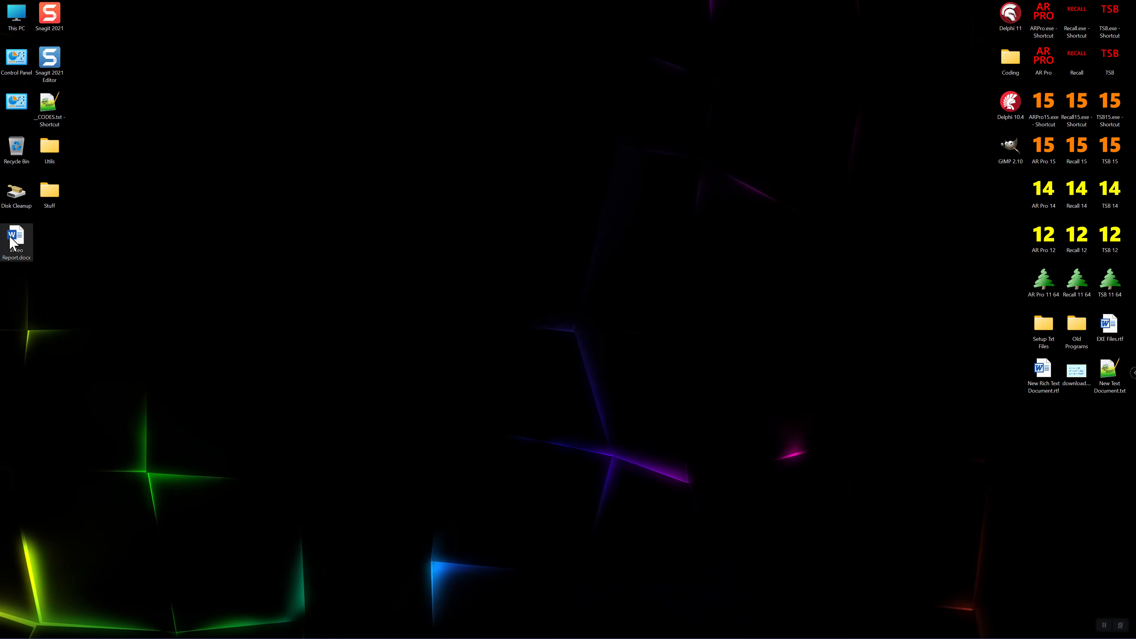
double_click(14, 246)
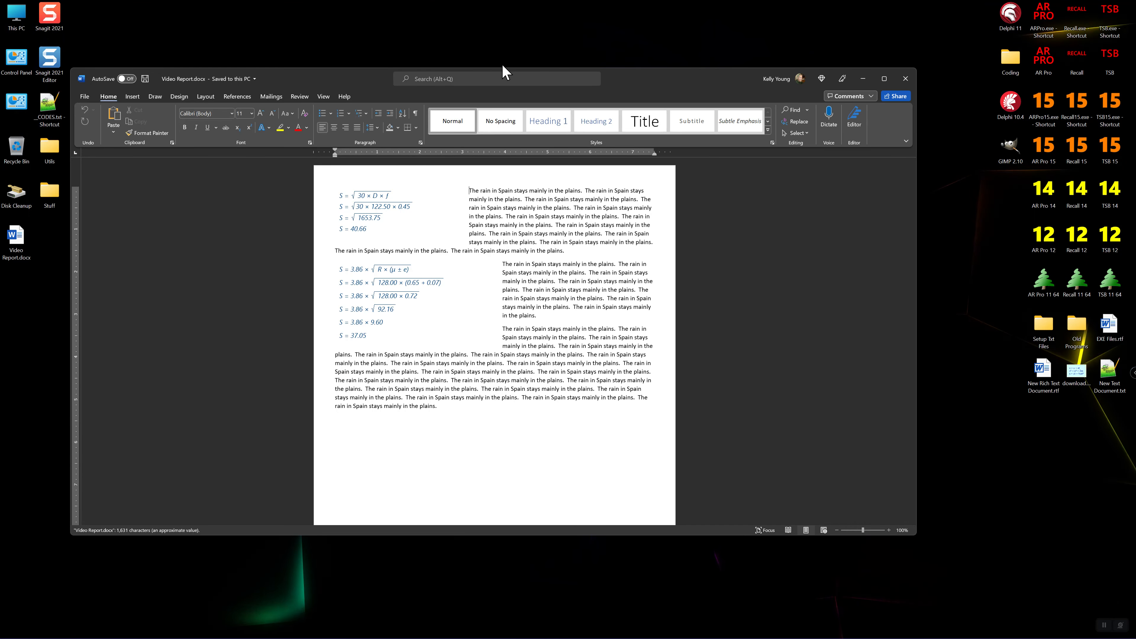
left_click_drag(504, 68, 508, 6)
left_click_drag(621, 22, 681, 27)
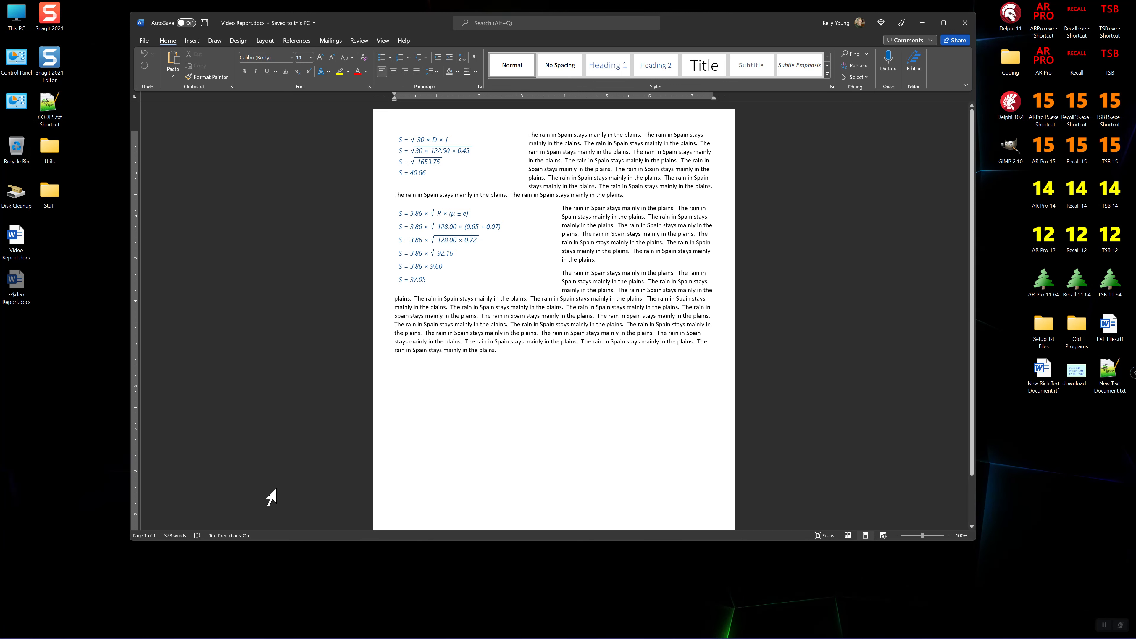
Restore the Project Manager over the Word report to check the running timer, and minimize it again.
mouse_move(298, 638)
left_click(287, 629)
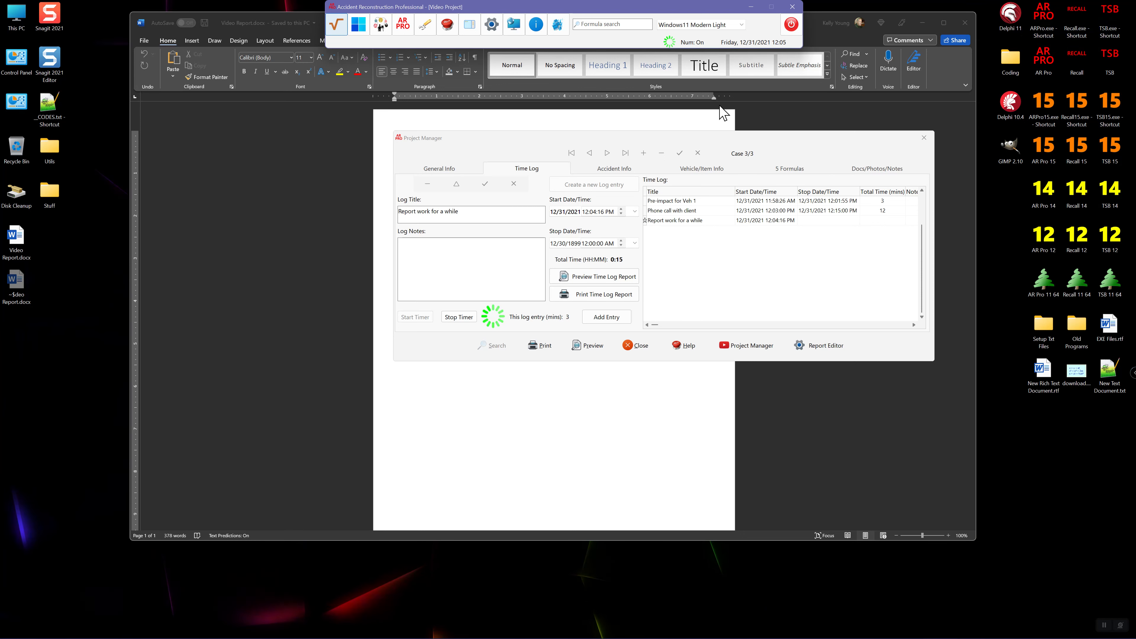
left_click(756, 8)
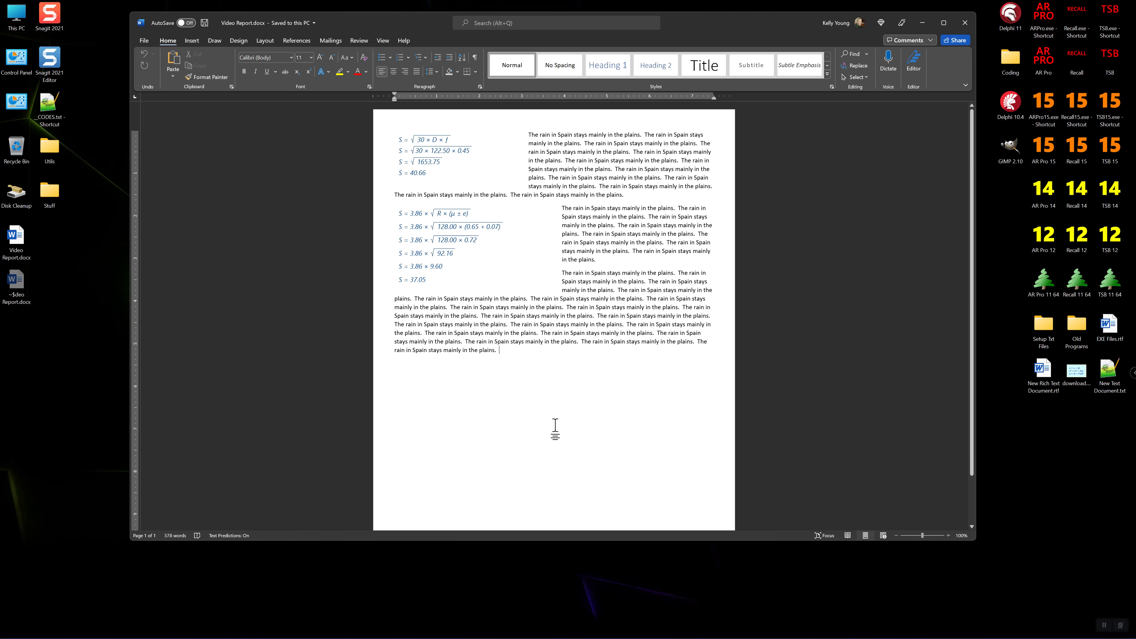
Close the Word report, return to the Project Manager and stop the "Report work for a while" timer, adding the entry to the time log.
left_click(965, 23)
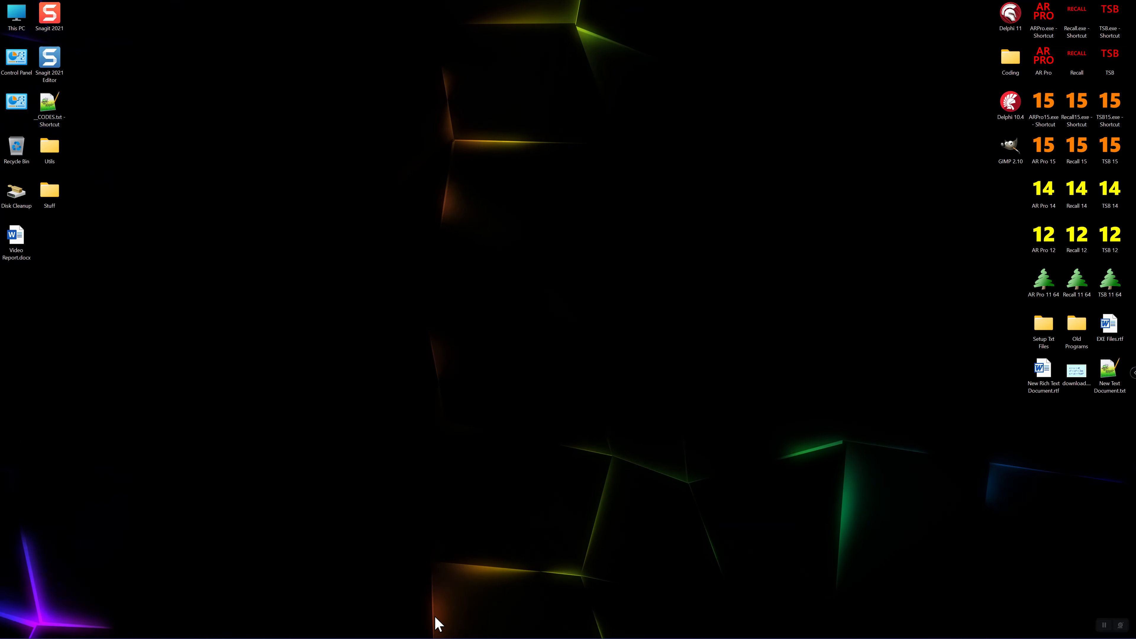
left_click(287, 628)
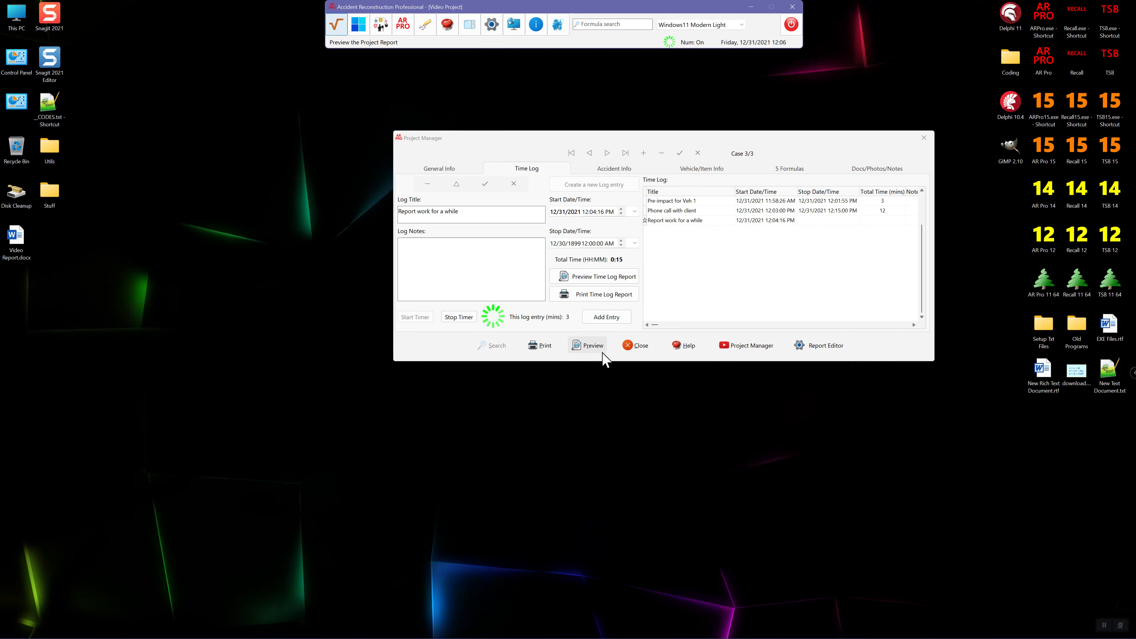
left_click(465, 317)
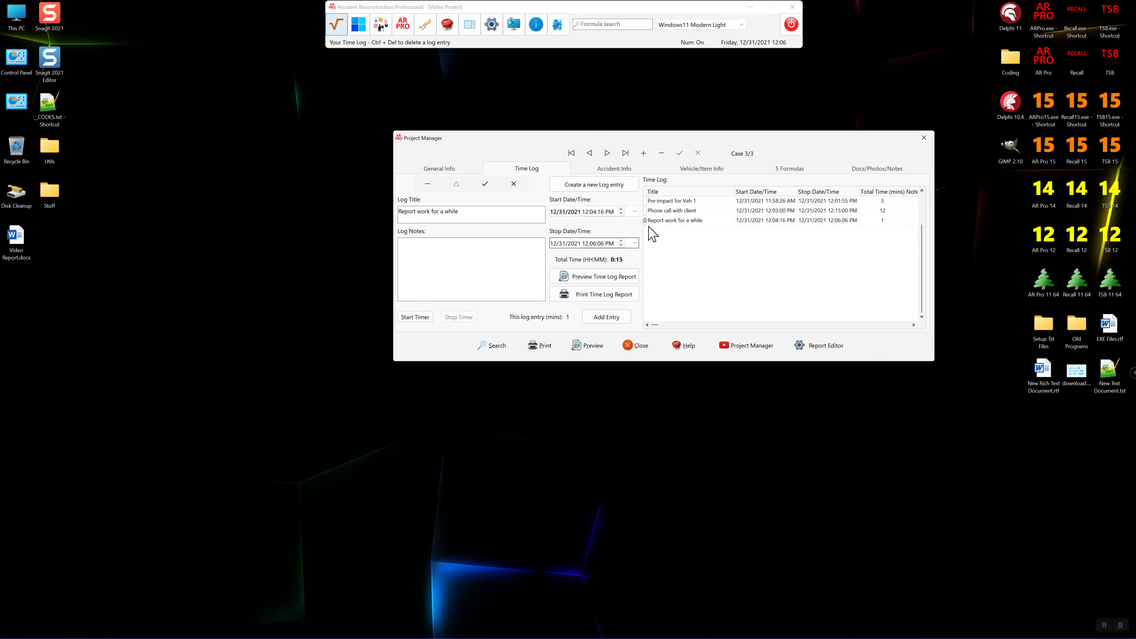
left_click(616, 316)
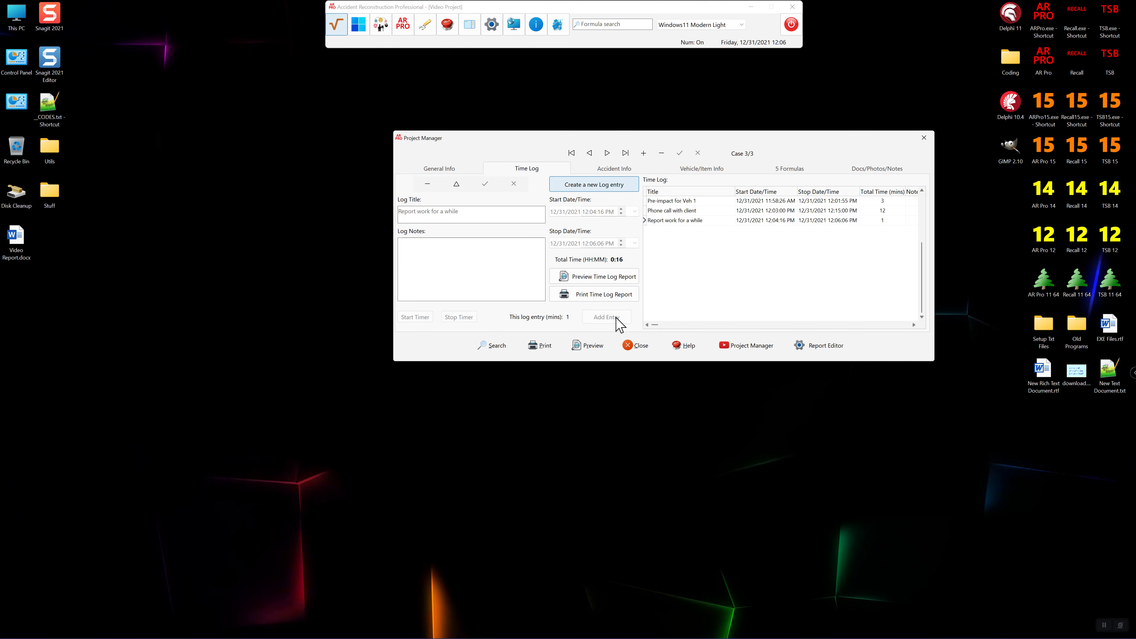
Rename the "Report work for a while" time log entry to "Report work" and save the change.
left_click(670, 222)
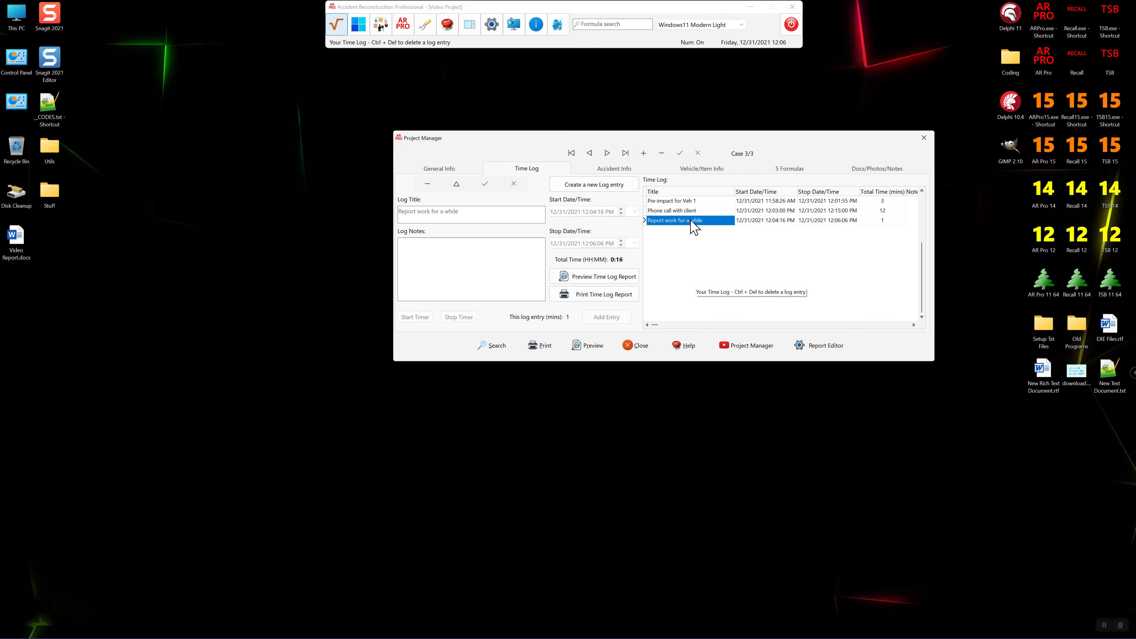
left_click(705, 221)
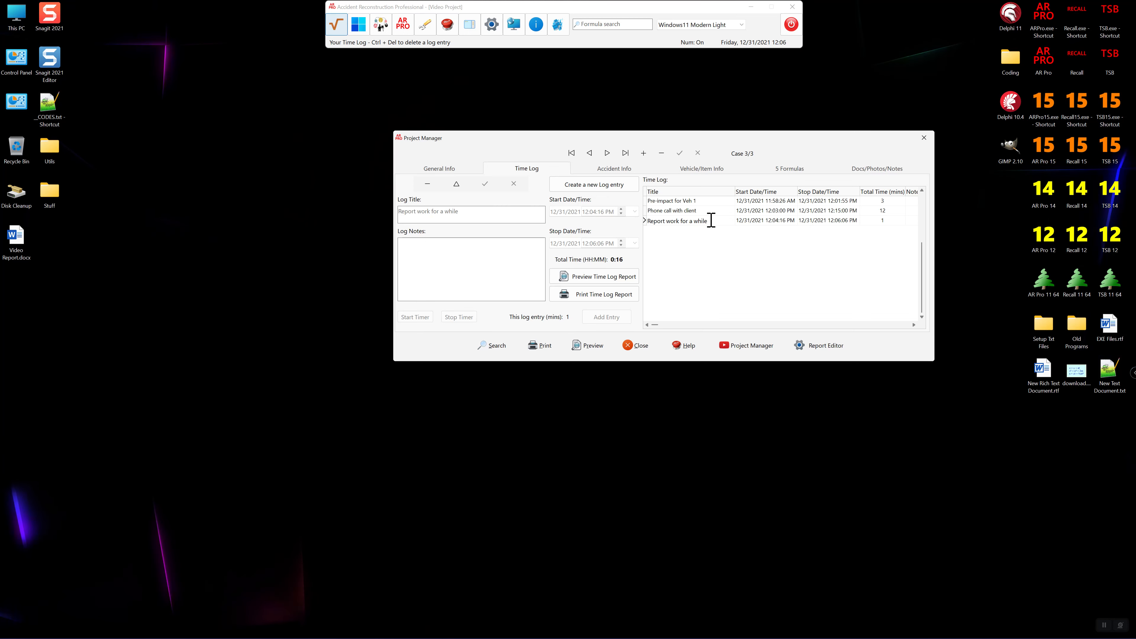
left_click(459, 187)
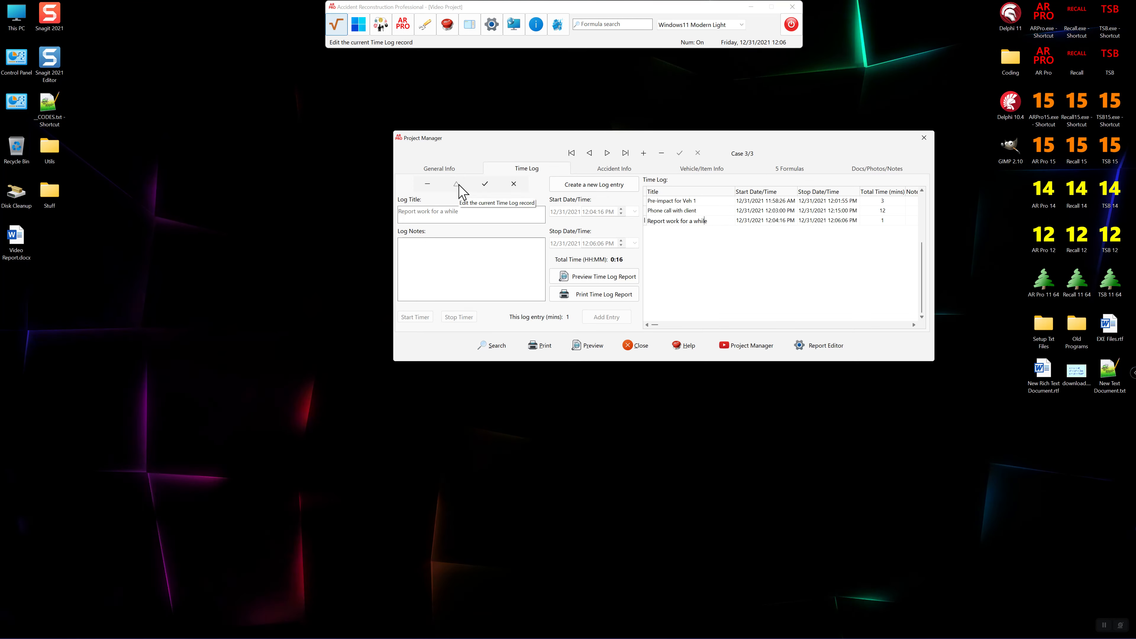
key("BackSpace")
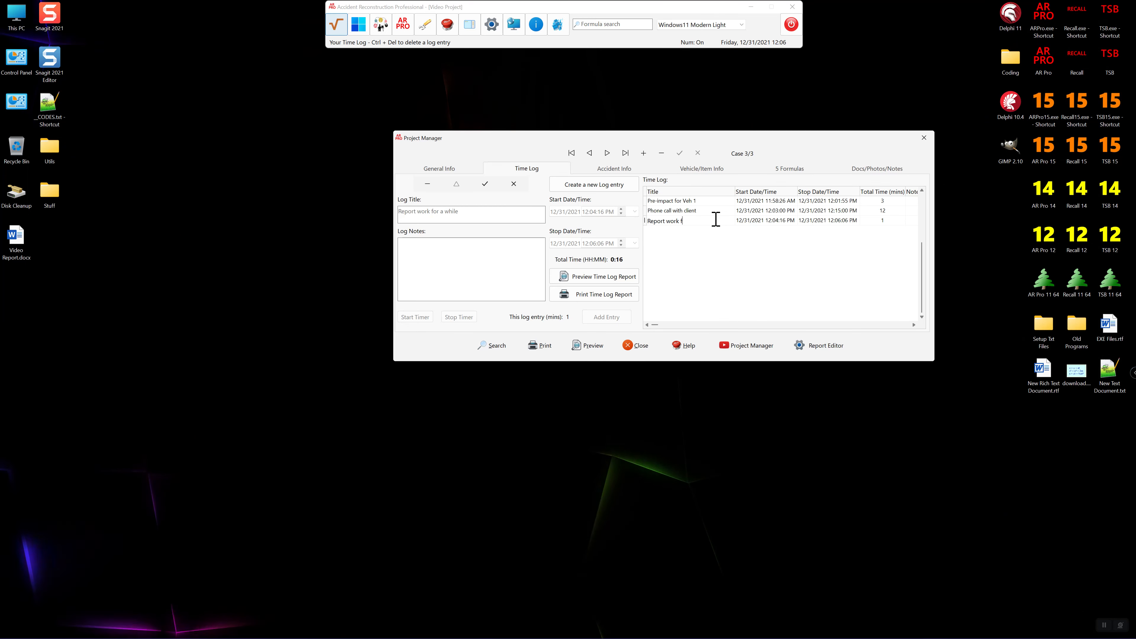
key("BackSpace")
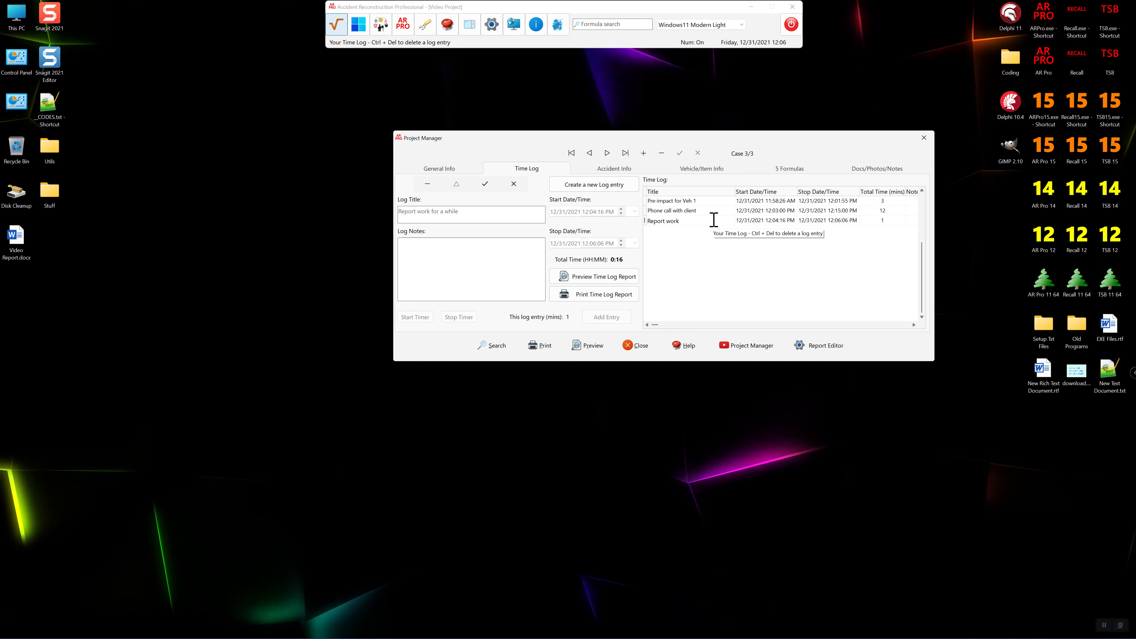
left_click(491, 188)
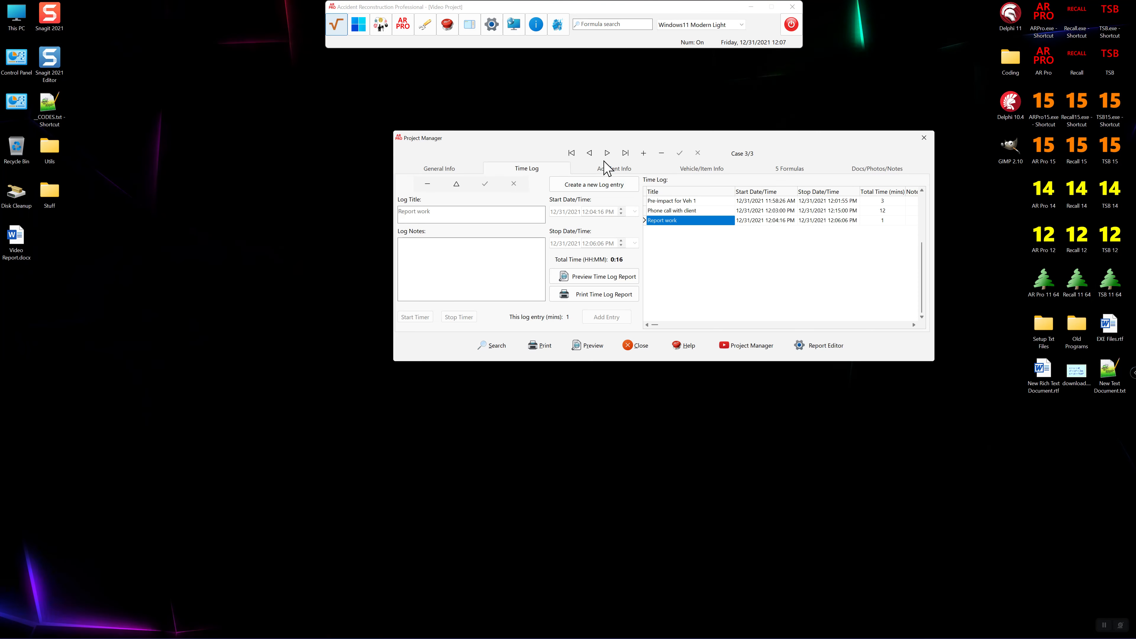
Start a new log entry, look through the other project pages, and add the entry to the time log with its fields blank.
left_click(589, 190)
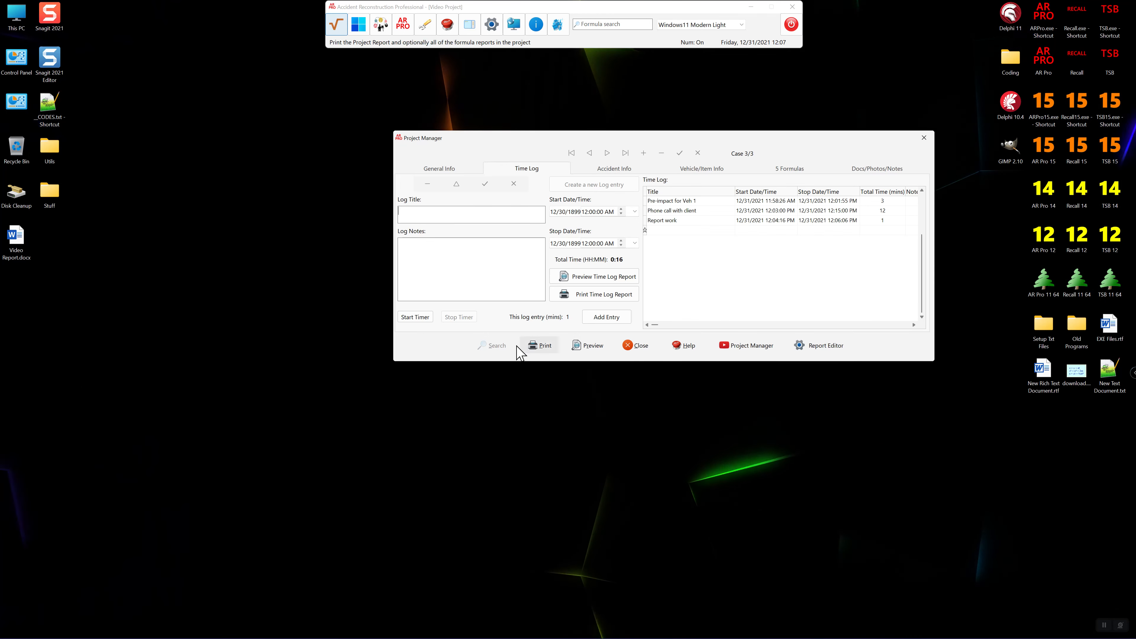
left_click(641, 175)
left_click(722, 173)
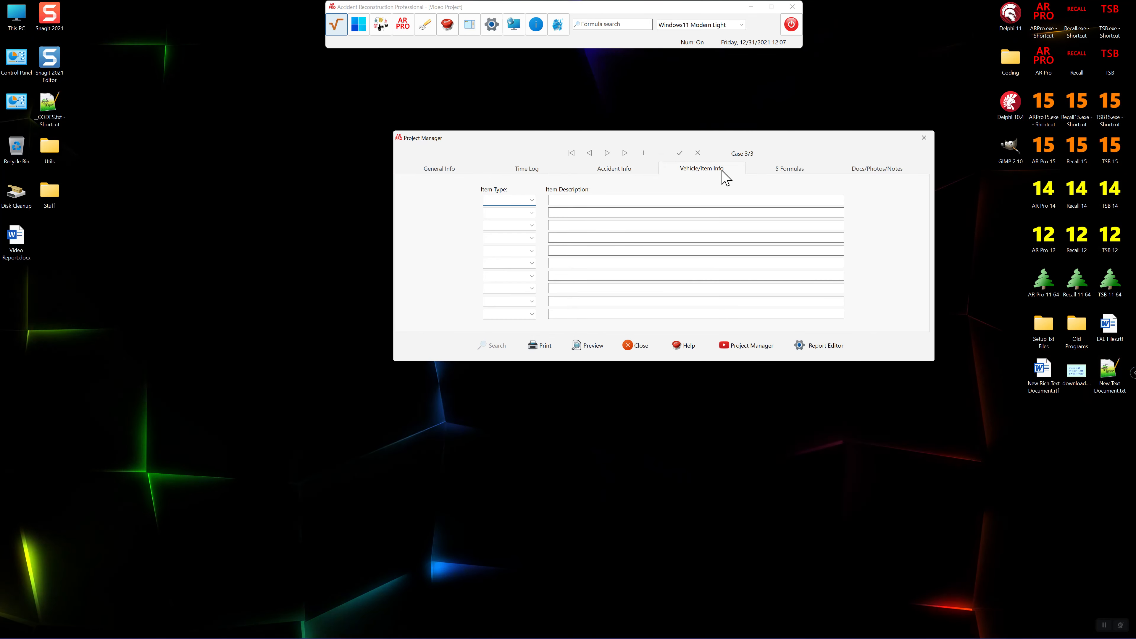
left_click(805, 175)
left_click(861, 171)
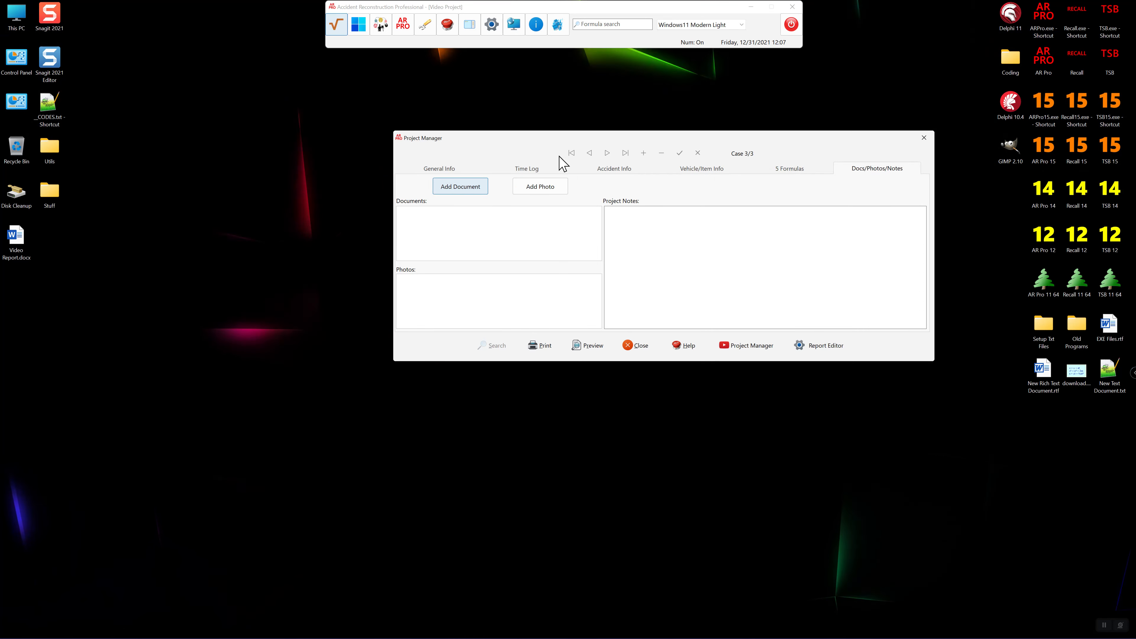
left_click(528, 169)
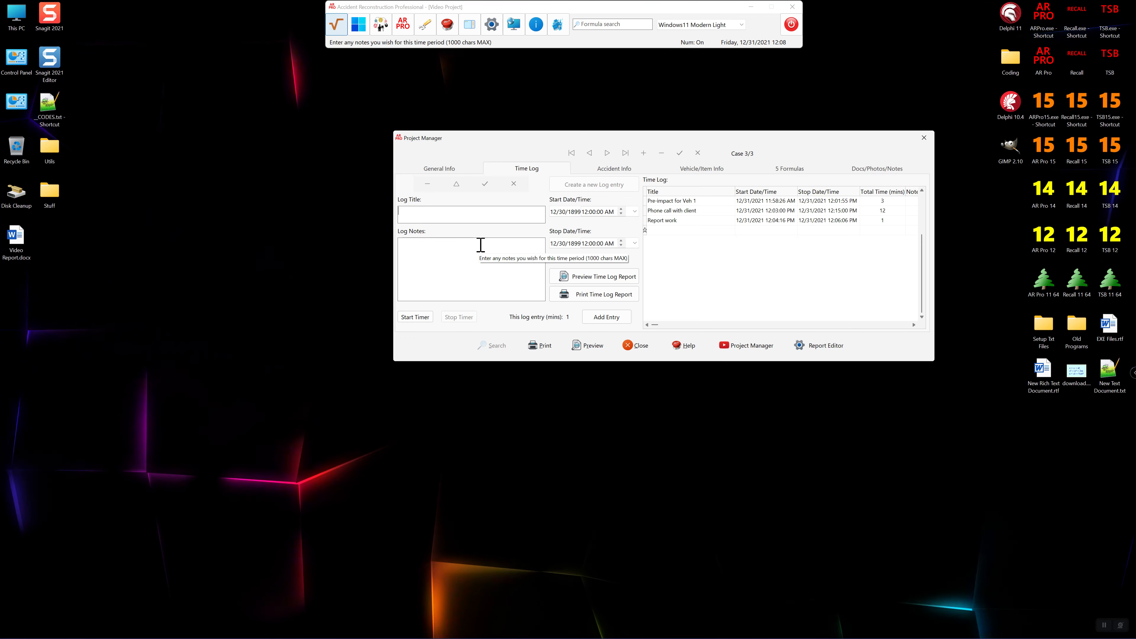
left_click(603, 317)
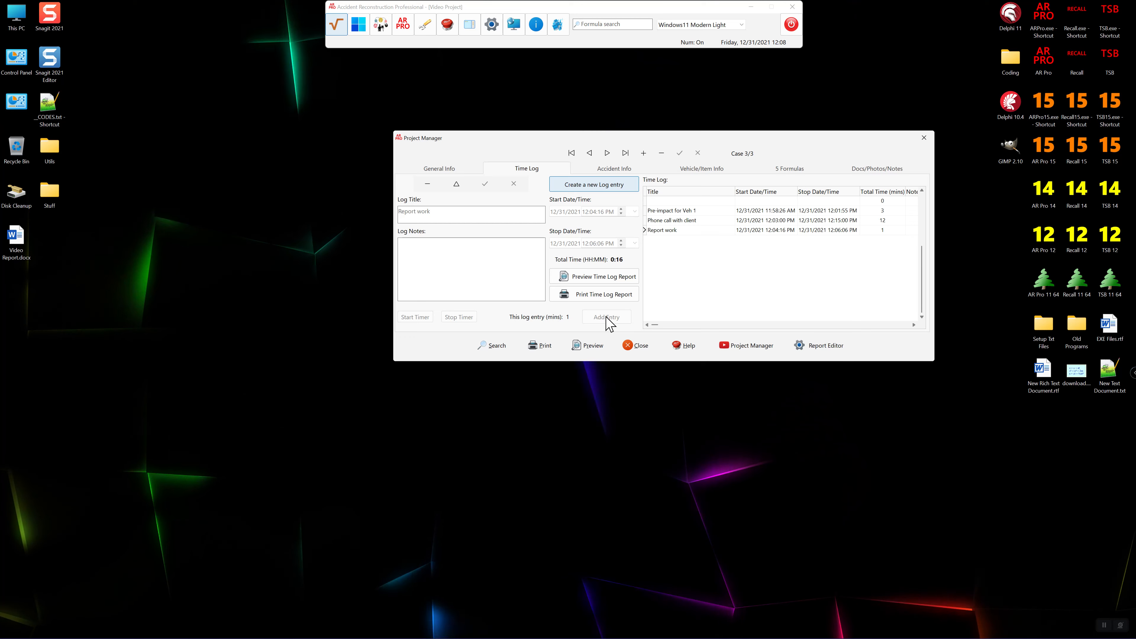
Delete the blank entry from the time log.
left_click(653, 201)
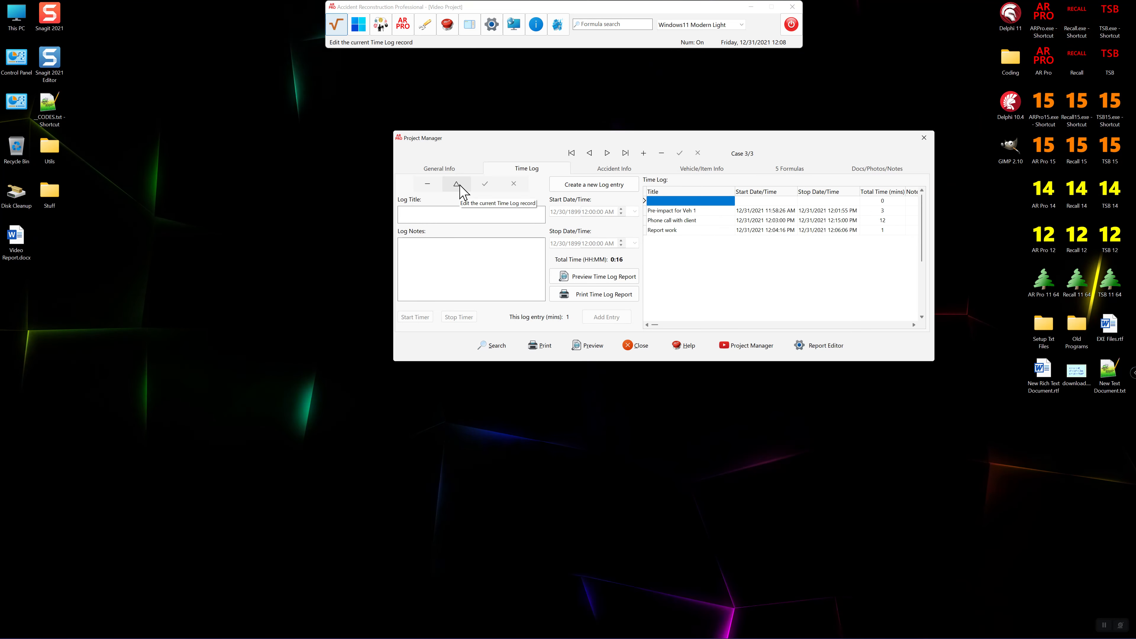
left_click(430, 188)
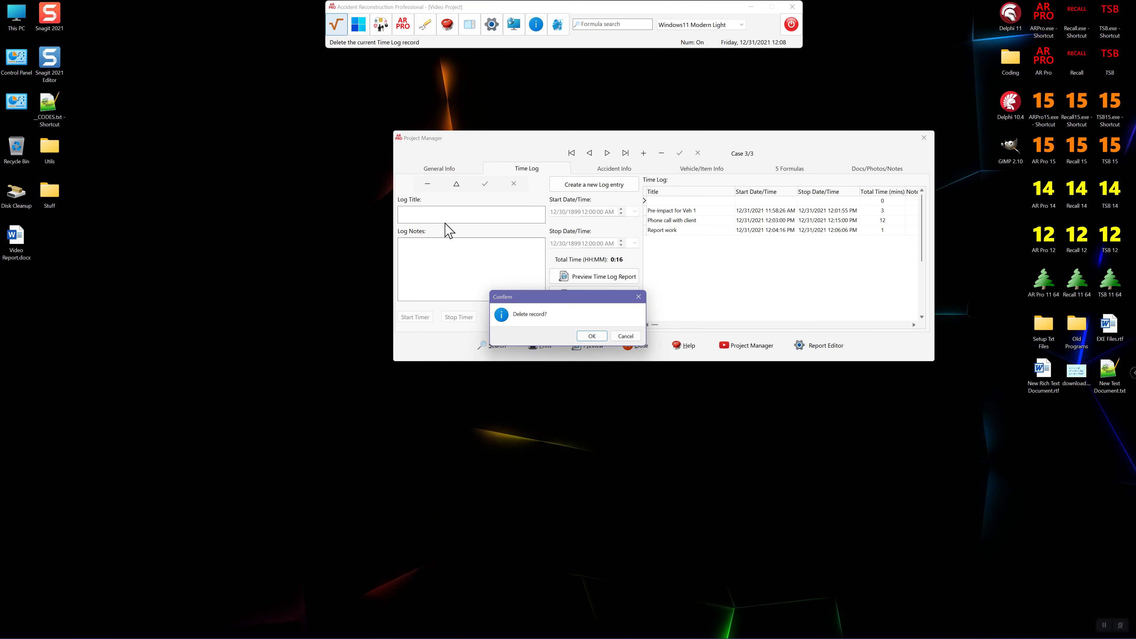
left_click(586, 333)
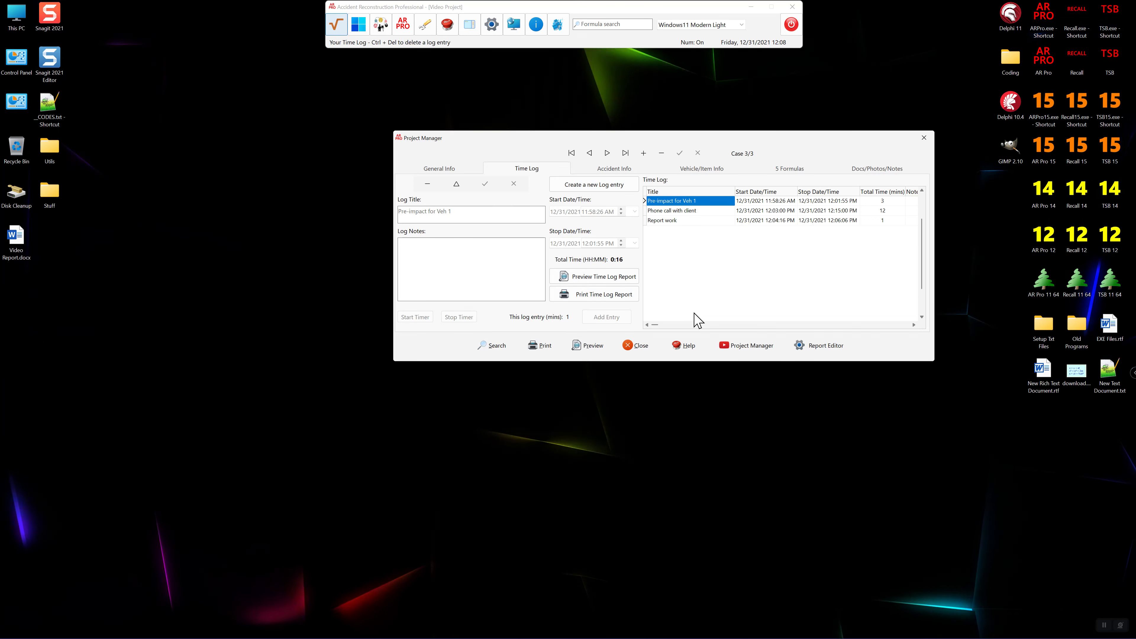
Open the Project Manager Report Editor, preview the test report twice, and close the editor.
left_click(818, 352)
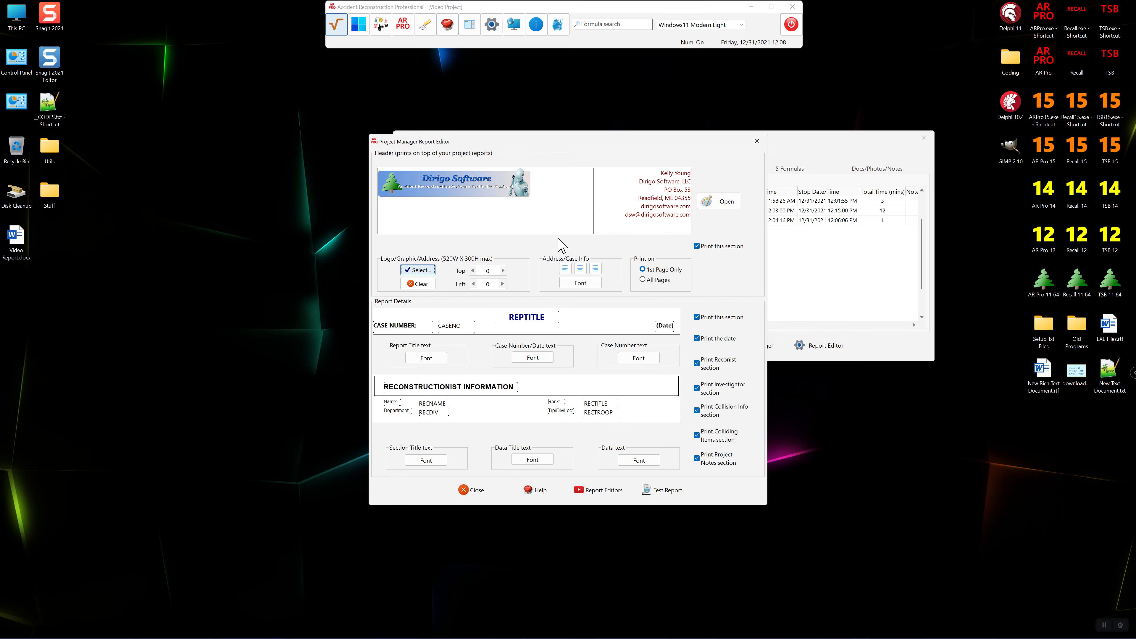
left_click(652, 492)
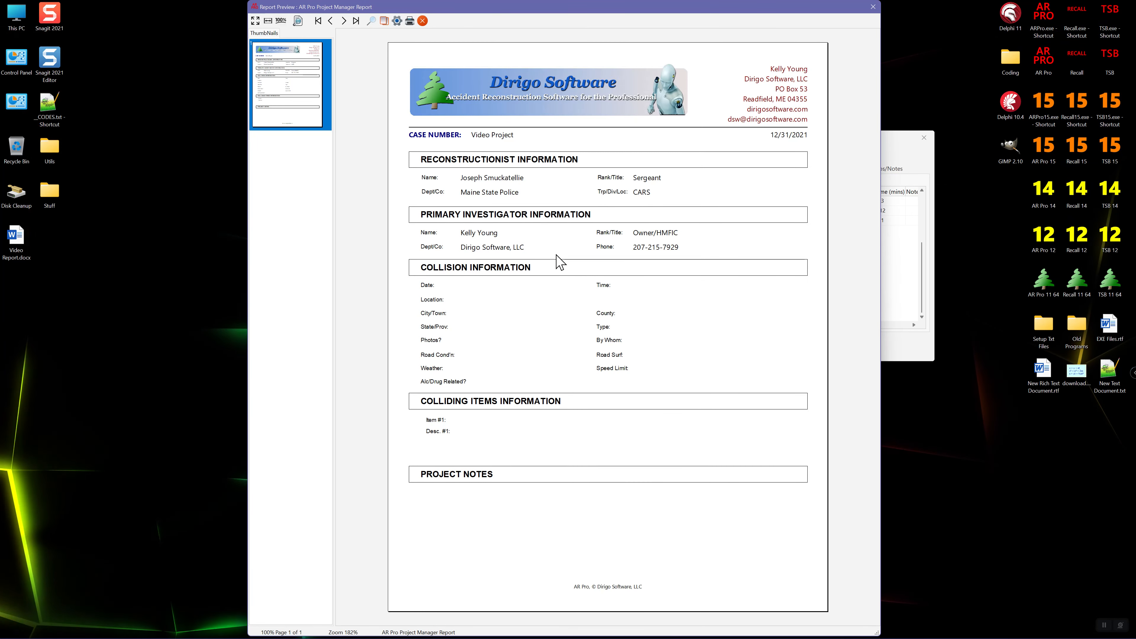
left_click(423, 23)
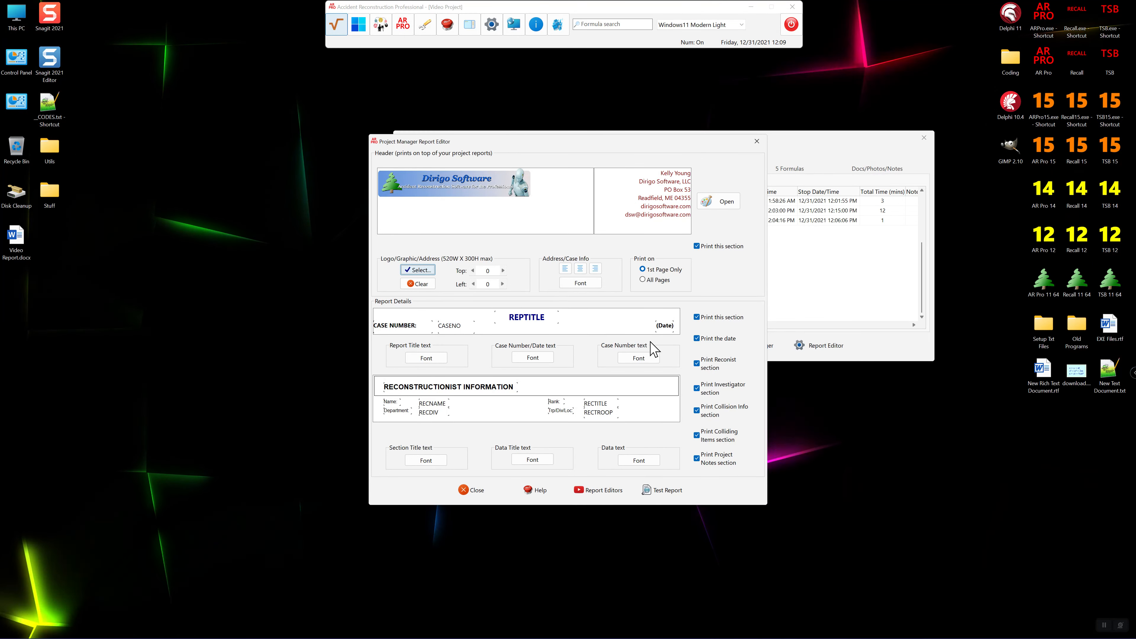
left_click(658, 491)
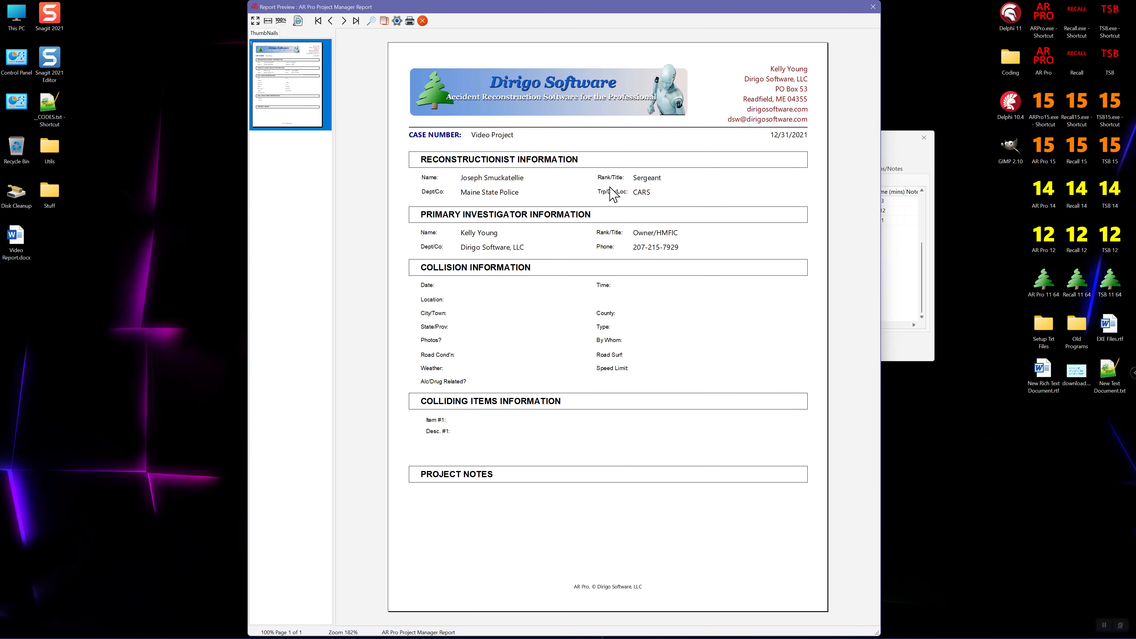
left_click(423, 22)
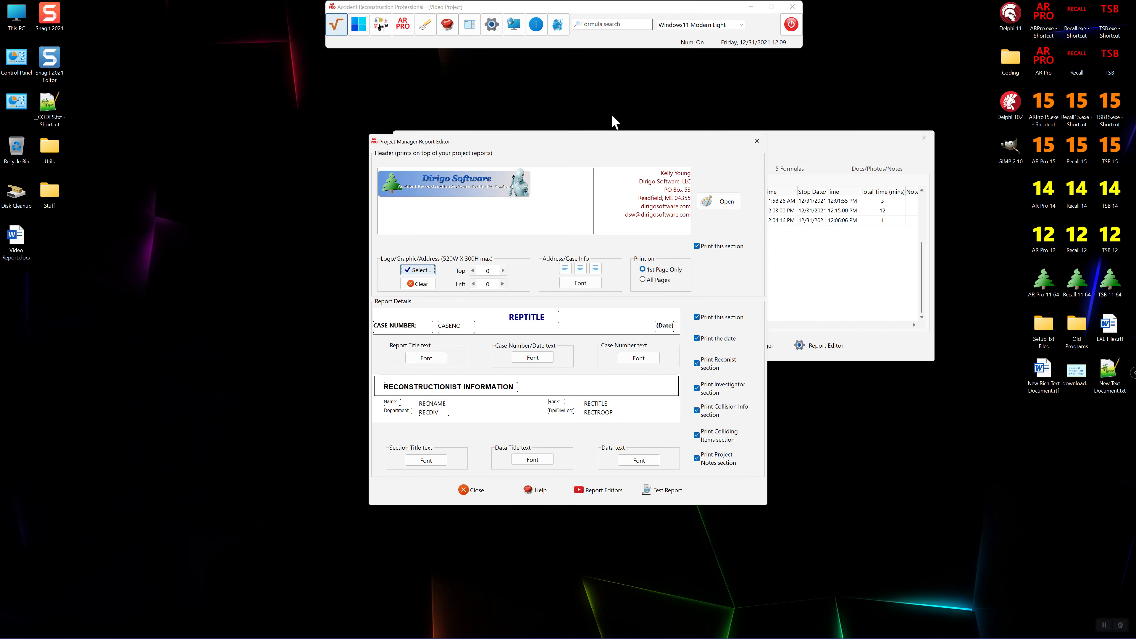
left_click(468, 490)
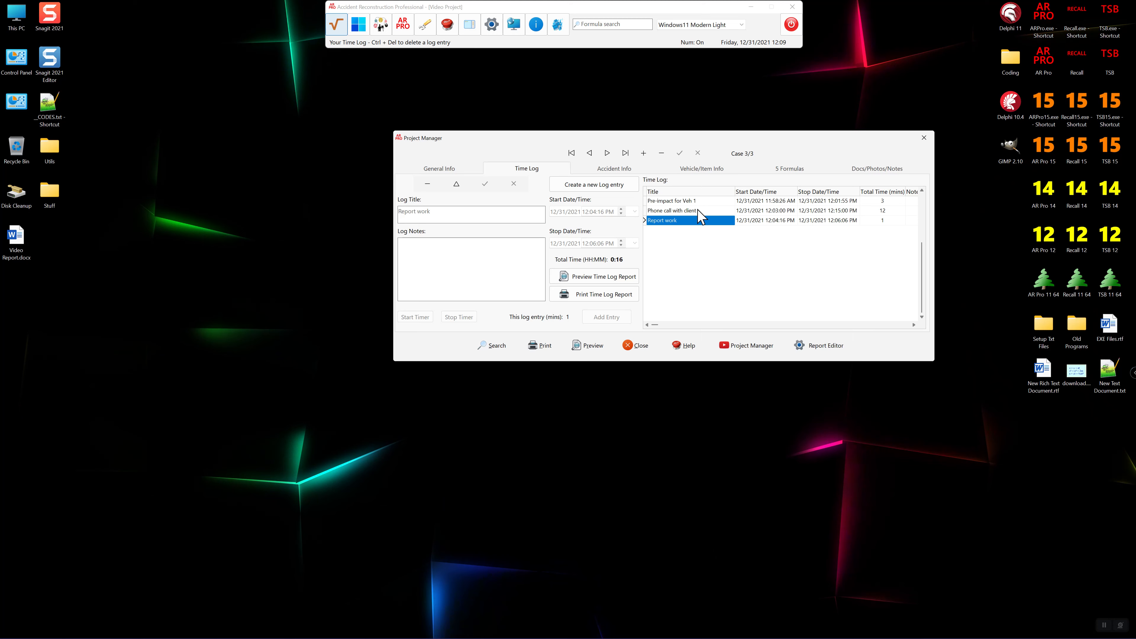
Show the project's documents, photos and notes page, then move the Project Manager window and extend its height.
left_click(788, 169)
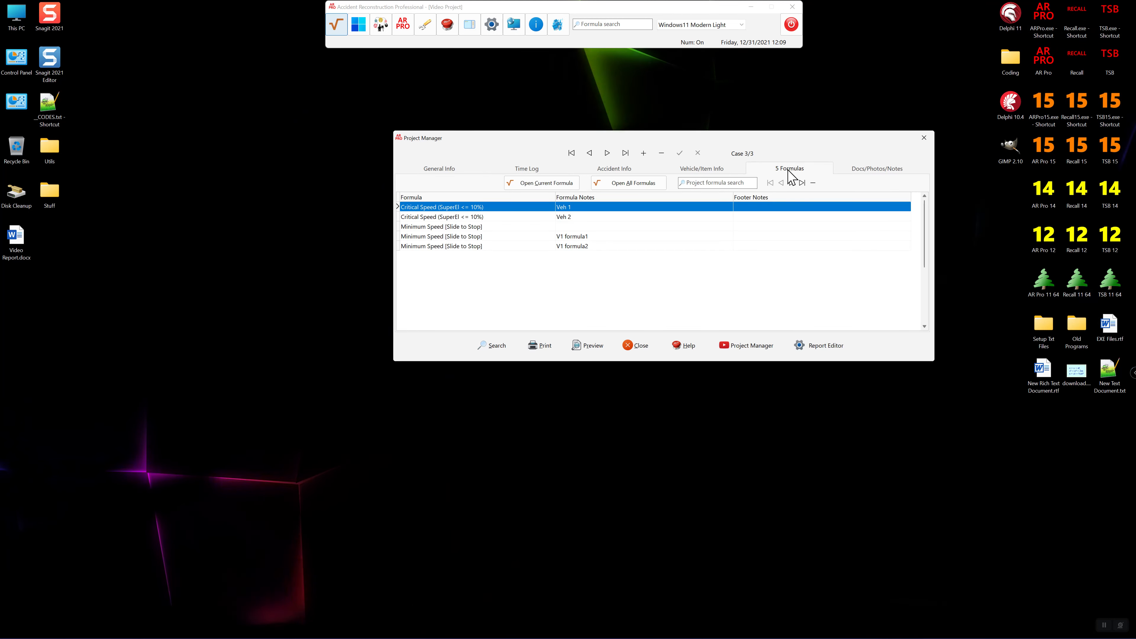
left_click(848, 171)
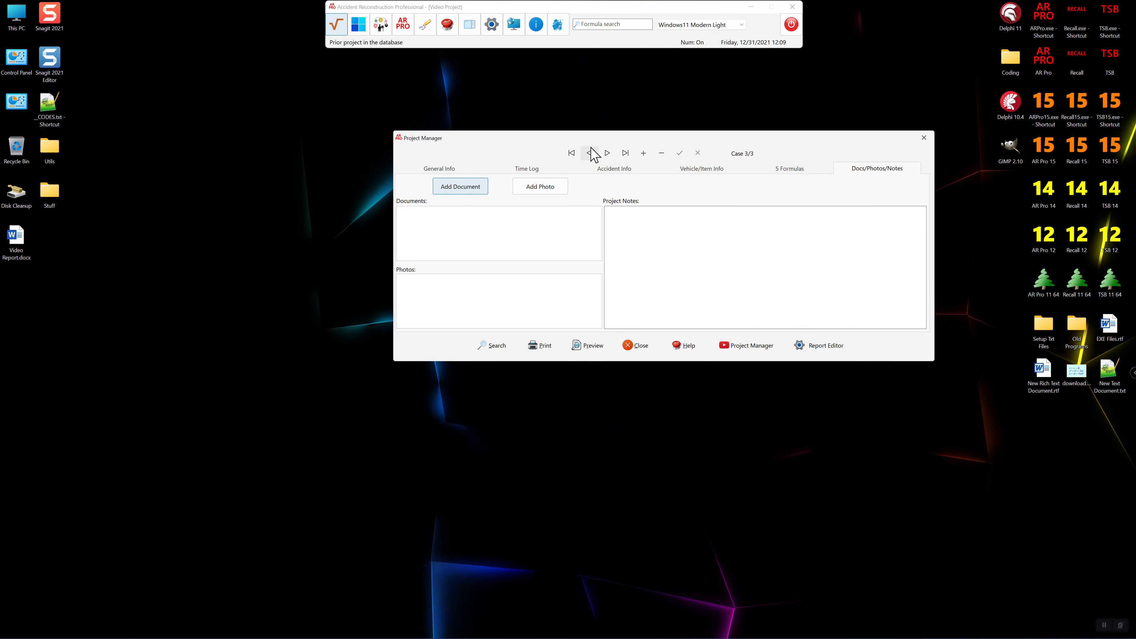
left_click_drag(589, 139, 480, 85)
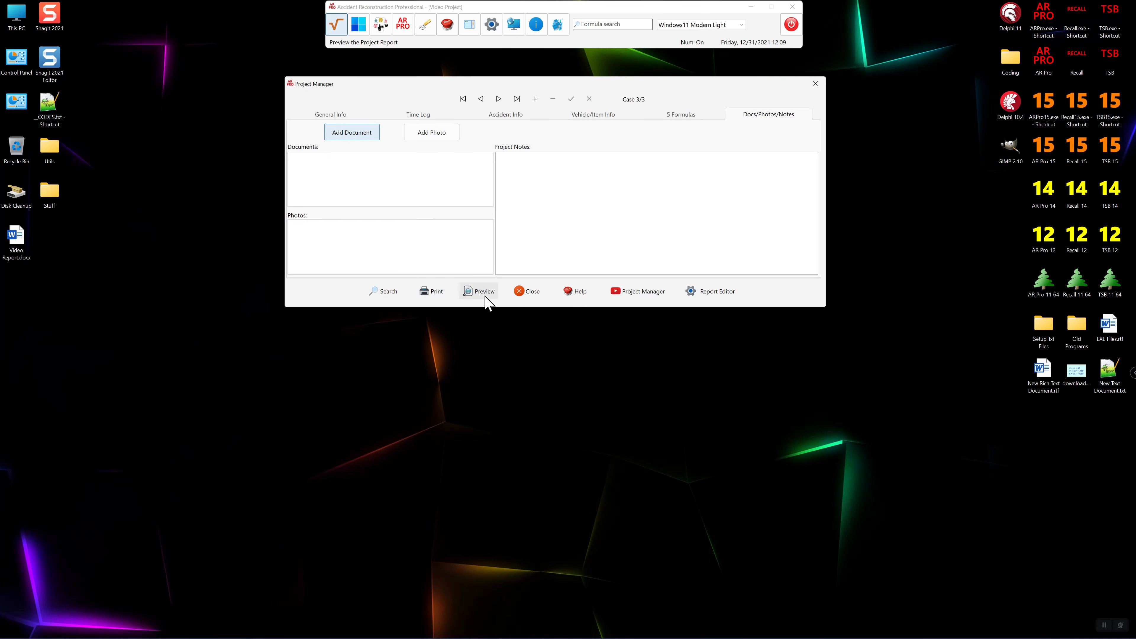
left_click_drag(490, 306, 490, 459)
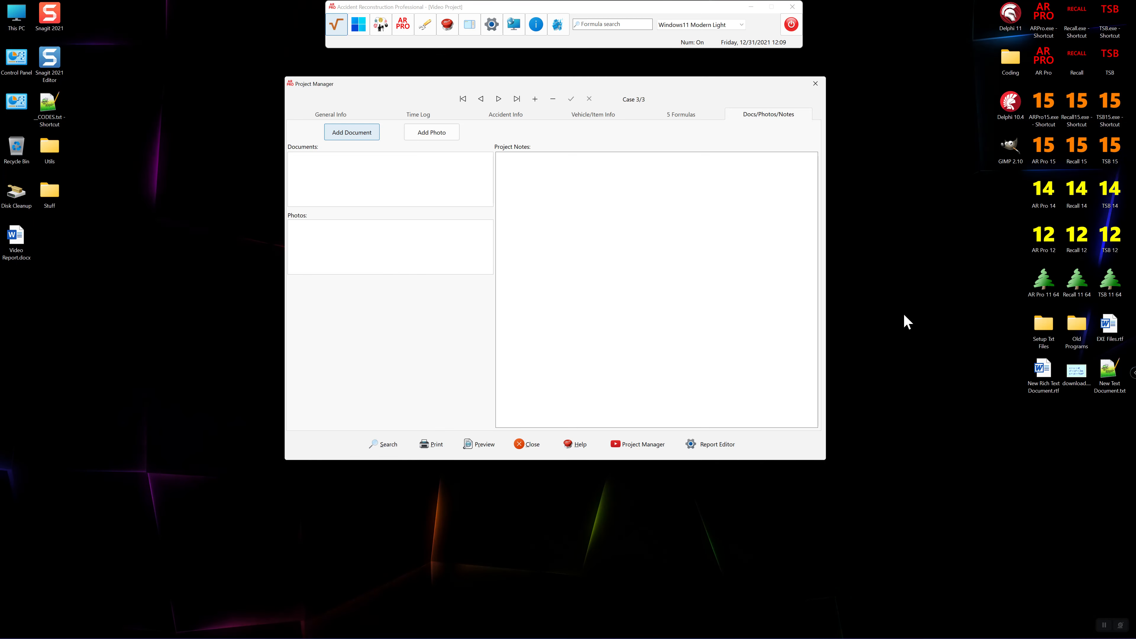
Link Video Report.docx from the Desktop as the project's reconstruction report, and close the document in Word.
left_click(333, 115)
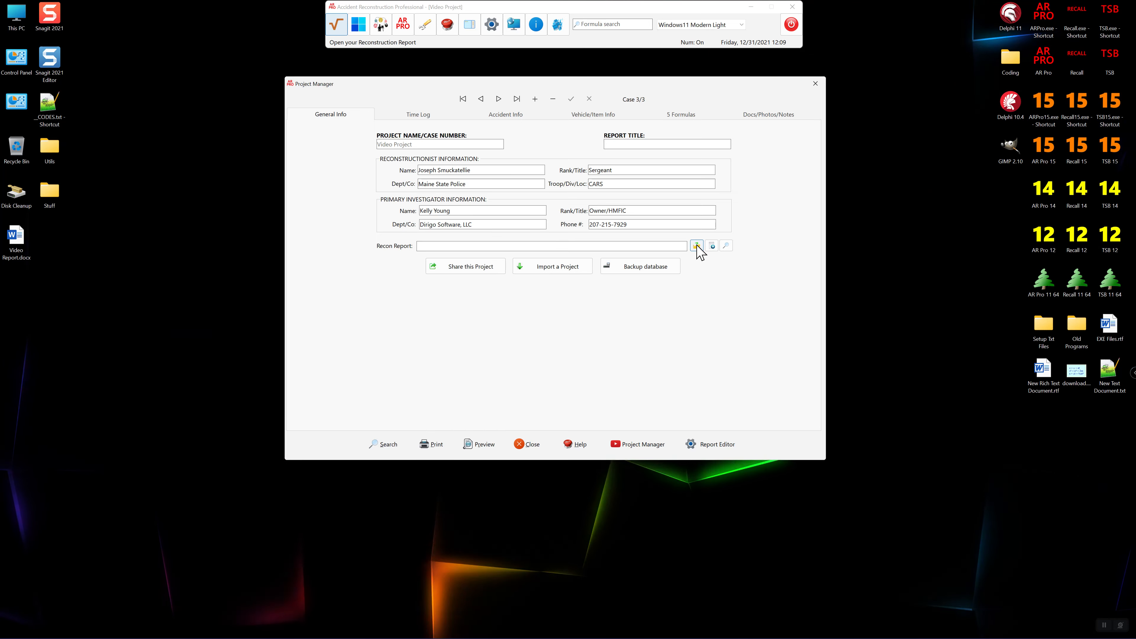
left_click(724, 247)
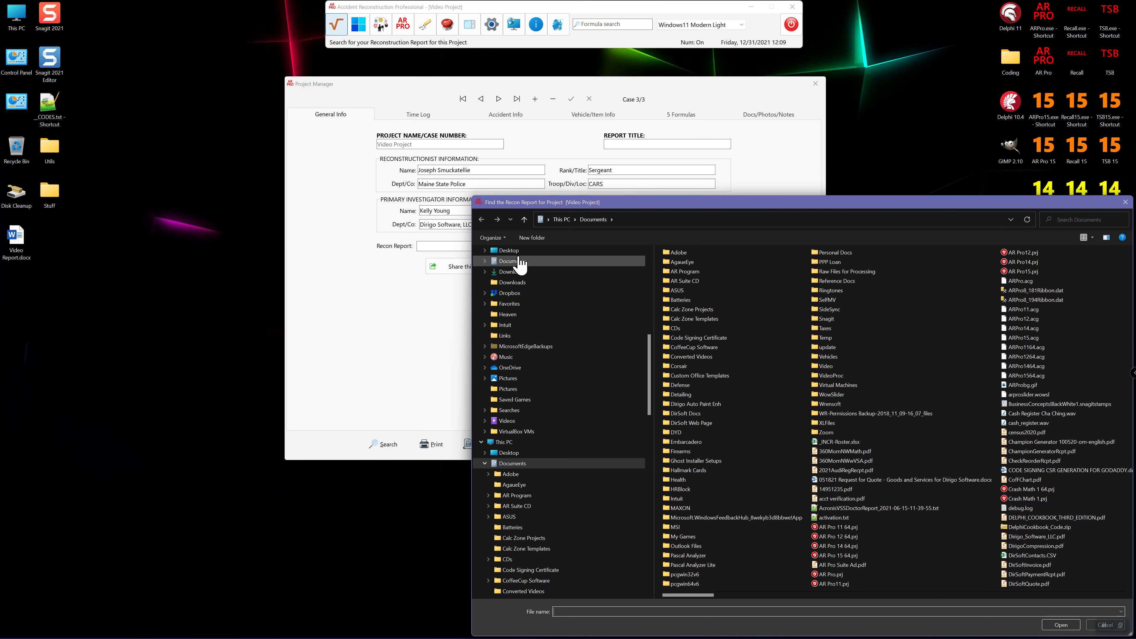
left_click(515, 252)
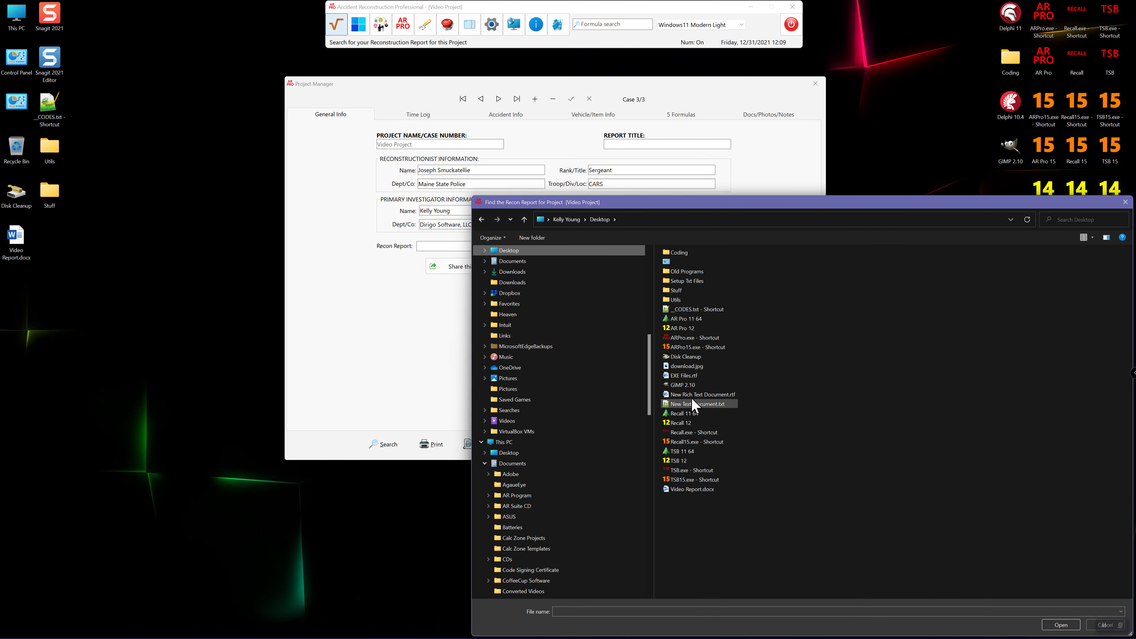
double_click(687, 489)
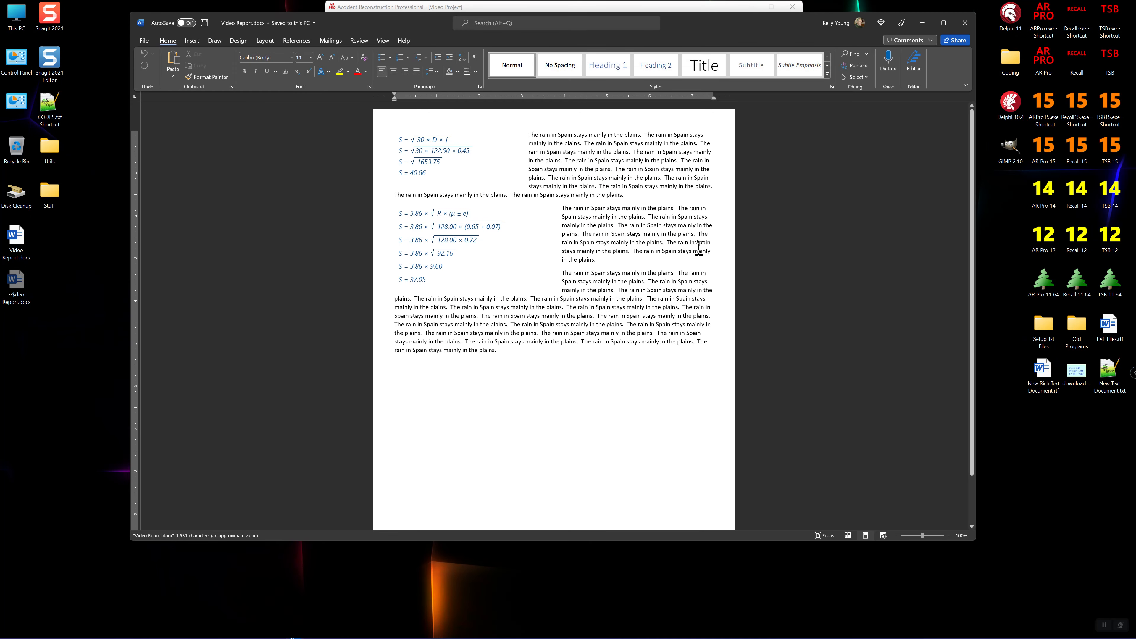
left_click(962, 24)
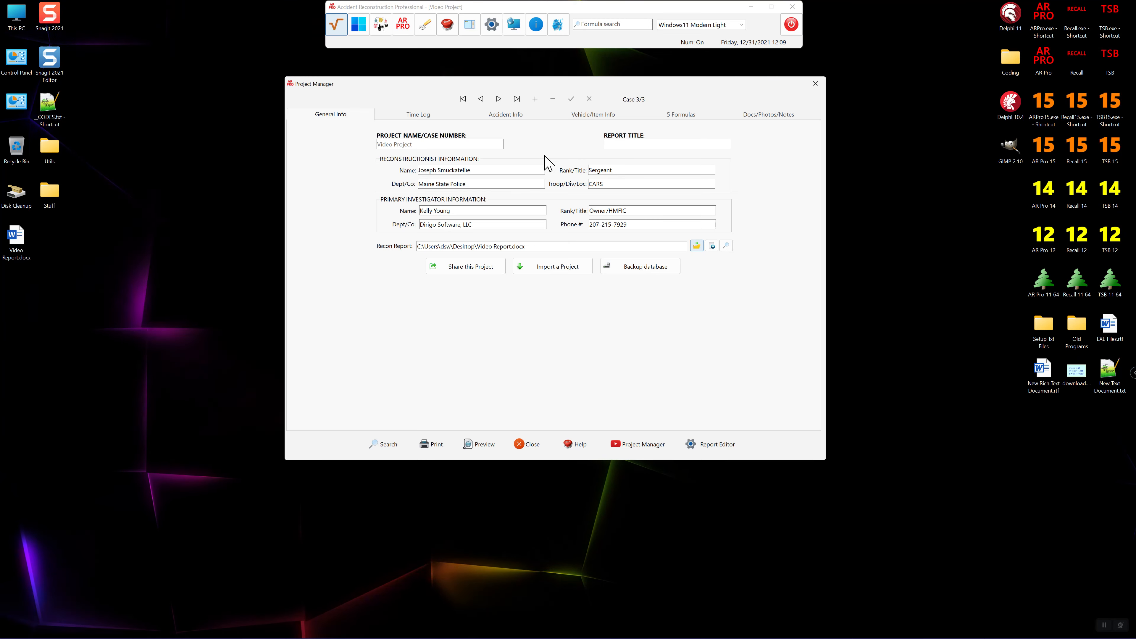
Review the project's time log, the item types available for vehicles, and the list of saved formulas.
left_click(430, 116)
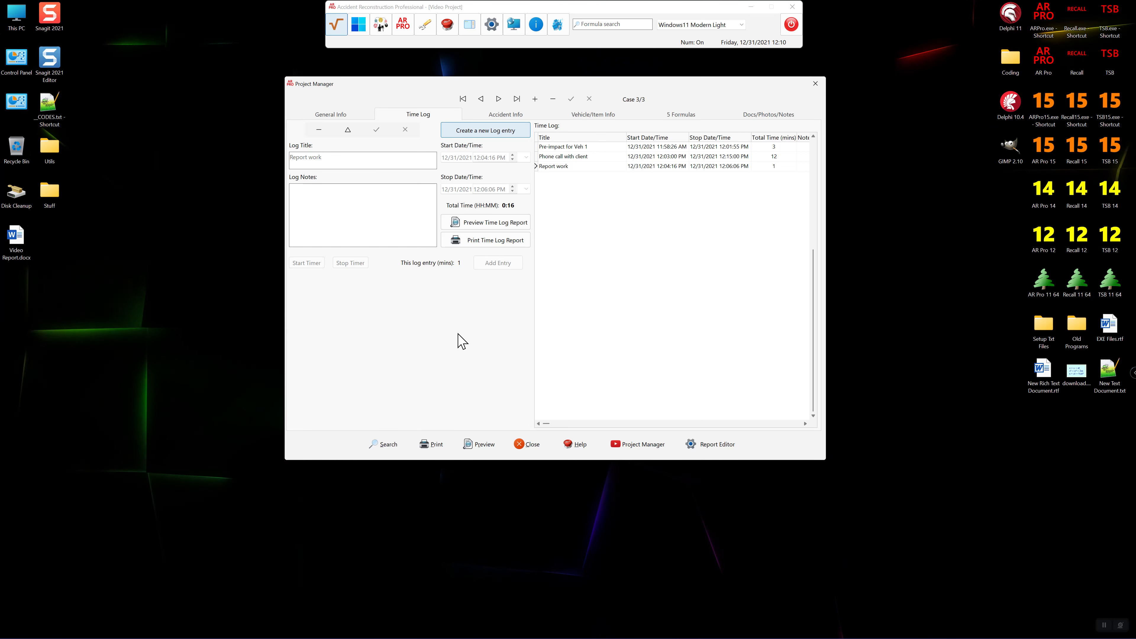
left_click(597, 118)
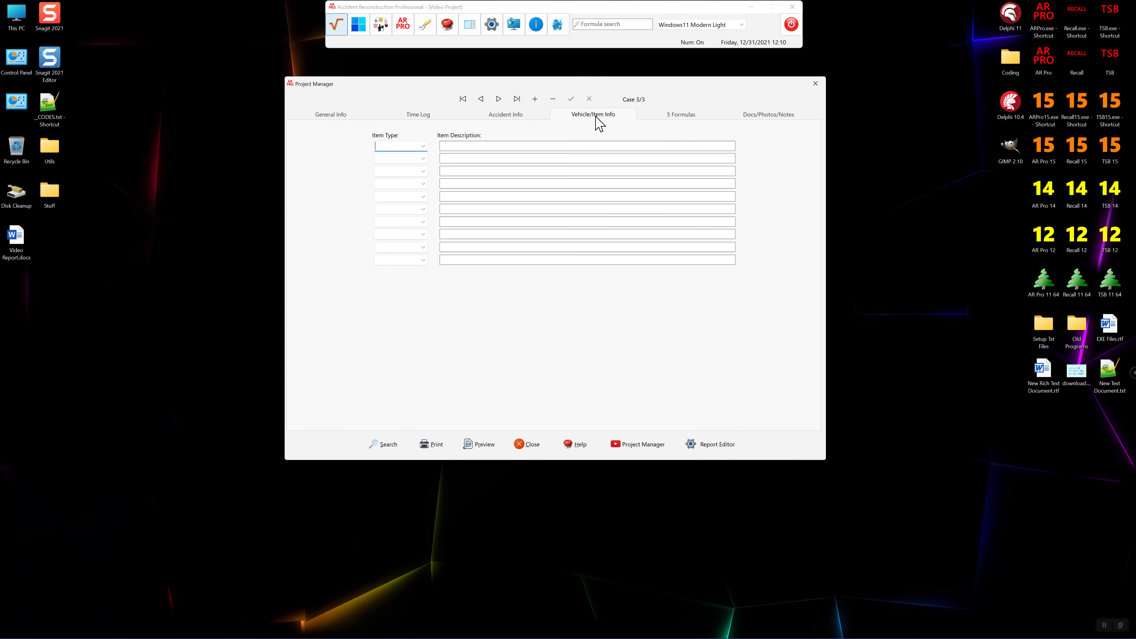
left_click(424, 148)
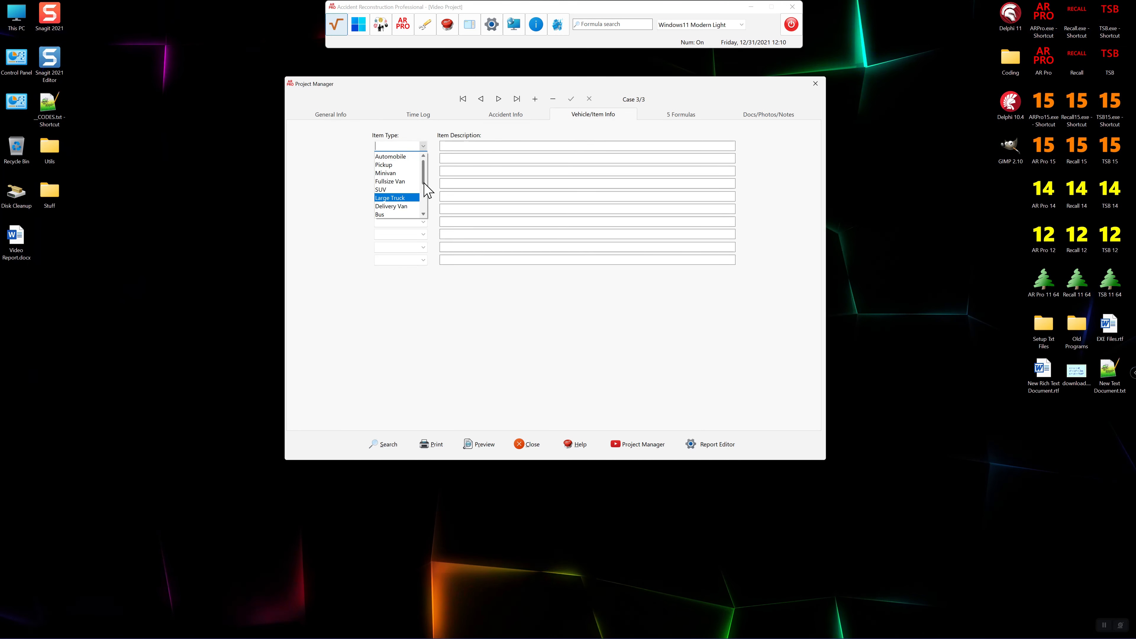
scroll(425, 211, "down", 3)
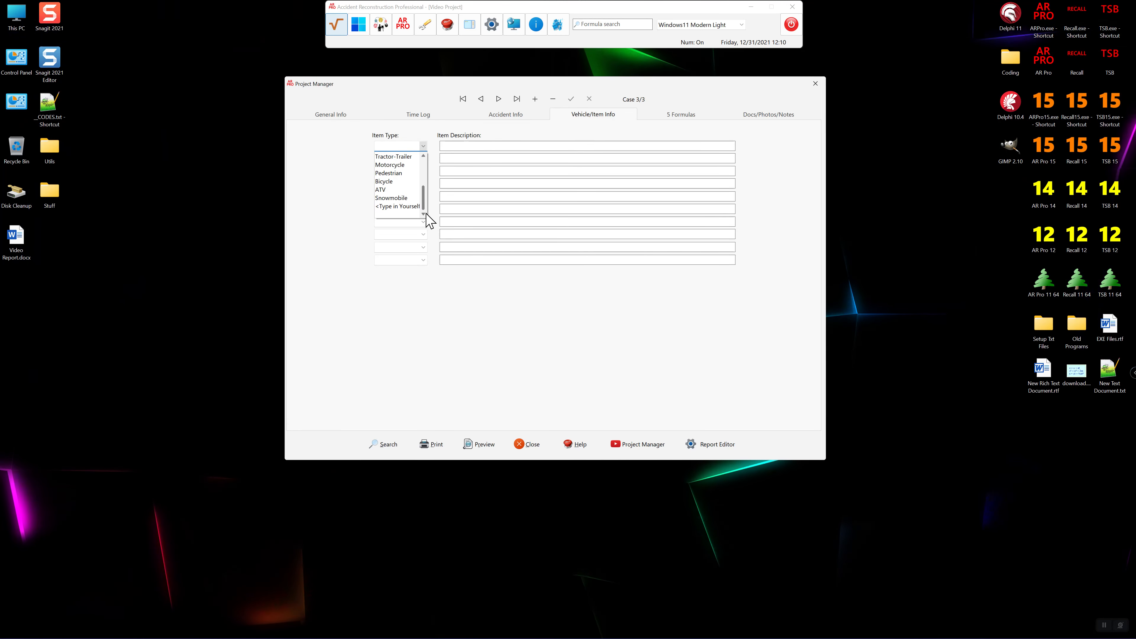
left_click(423, 148)
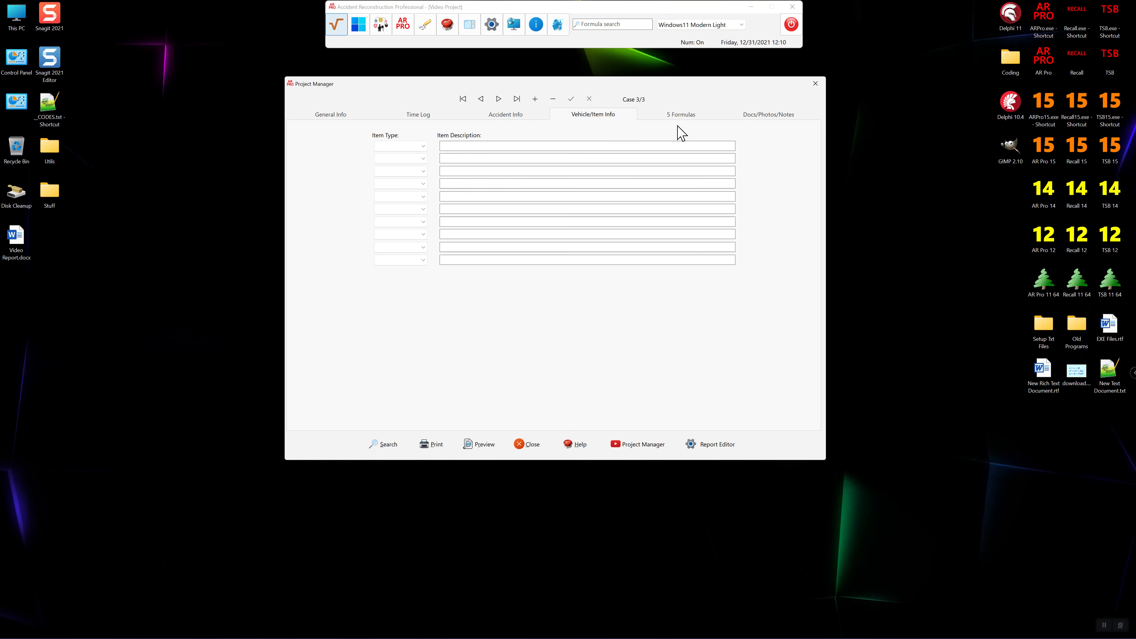
left_click(681, 115)
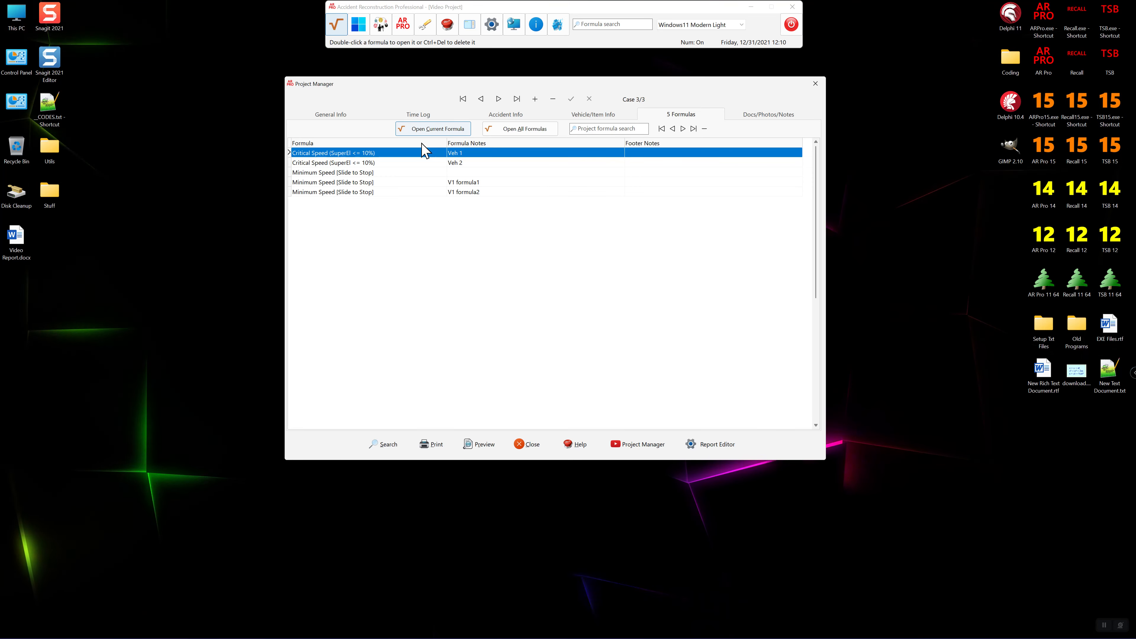
Open and close the Veh 2 critical speed formula, then request deletion of its record and cancel it.
double_click(356, 163)
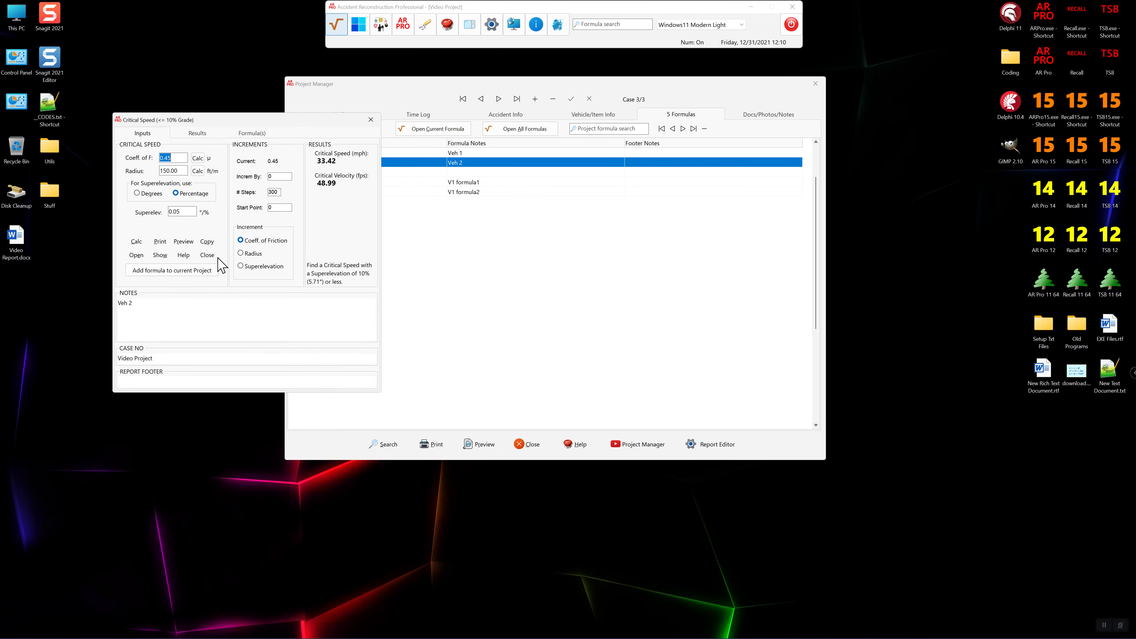
left_click(207, 255)
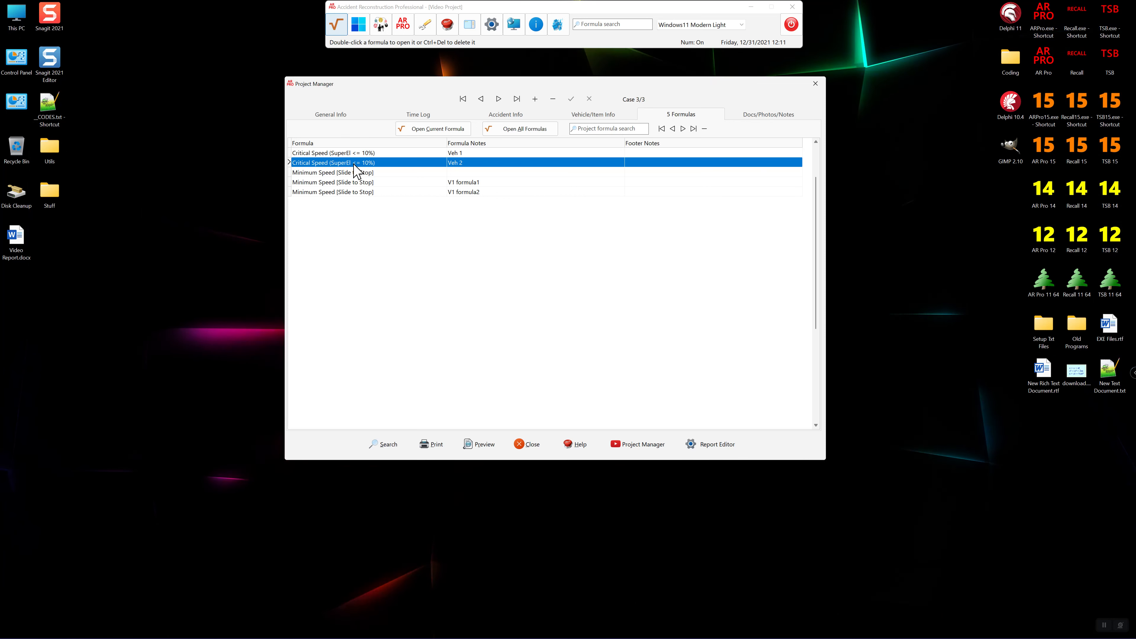
key("ctrl+Delete")
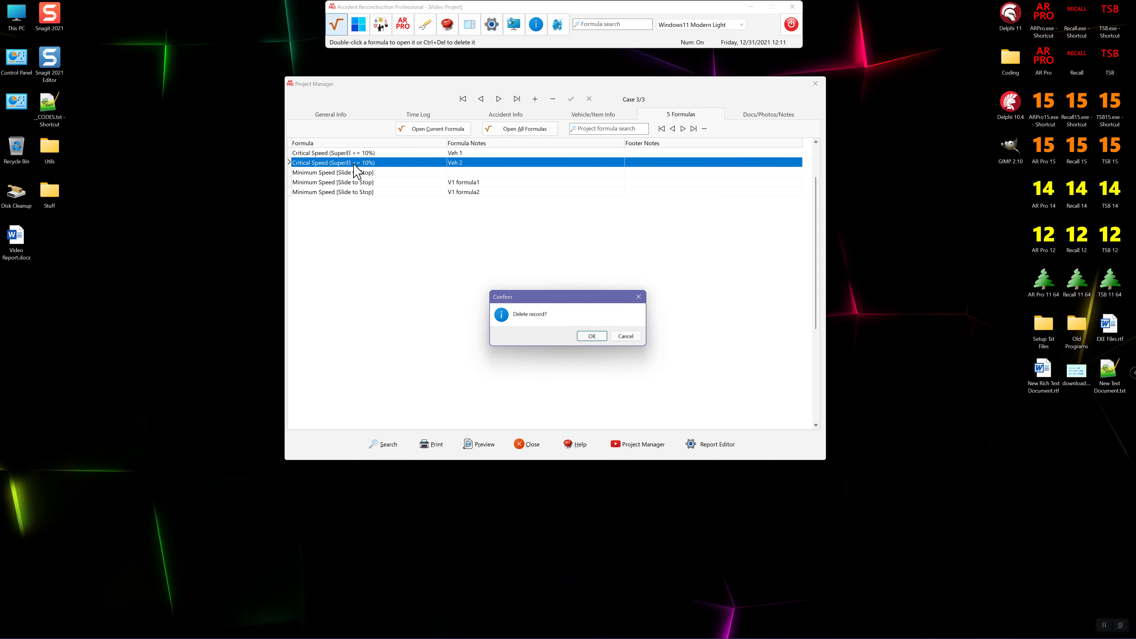
left_click(625, 336)
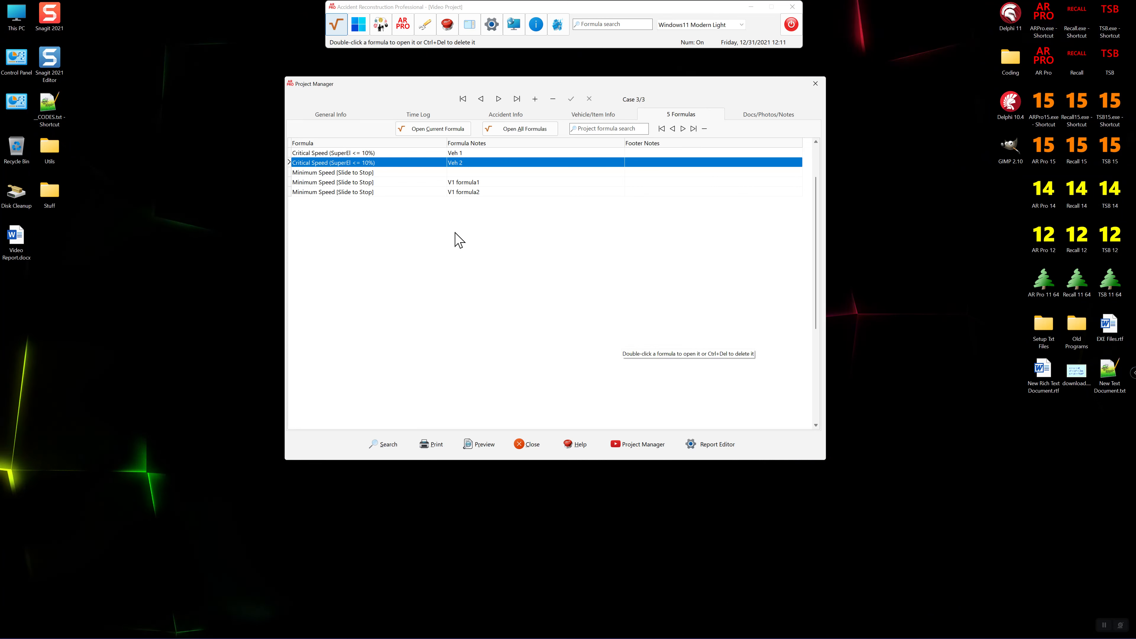
Open all of the project's saved formulas at once and close their windows.
left_click(495, 128)
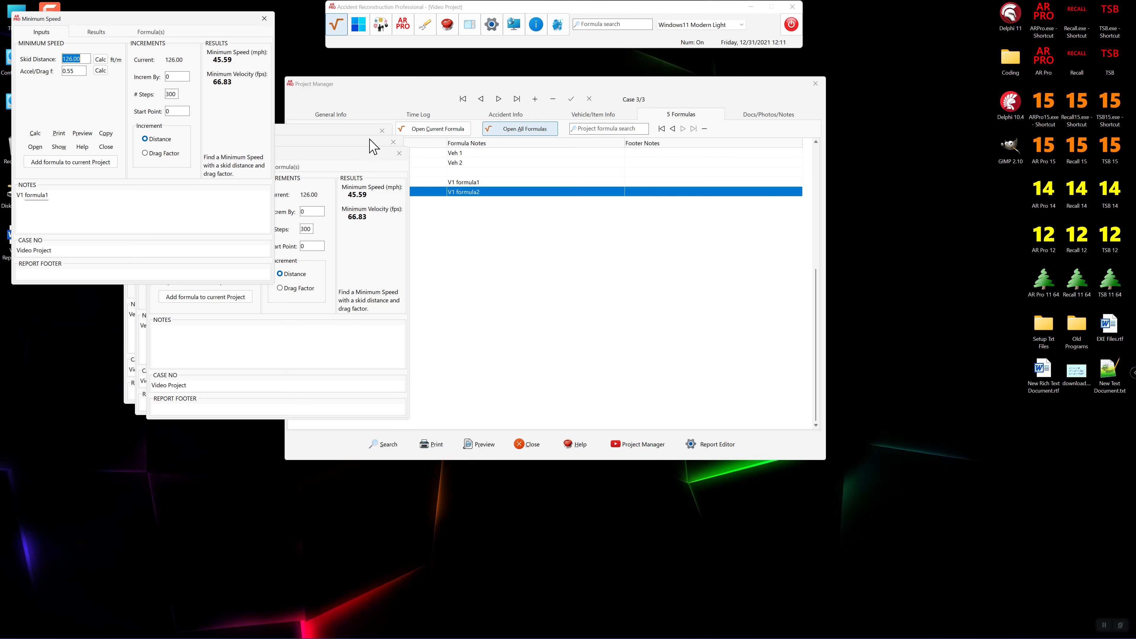
left_click(264, 19)
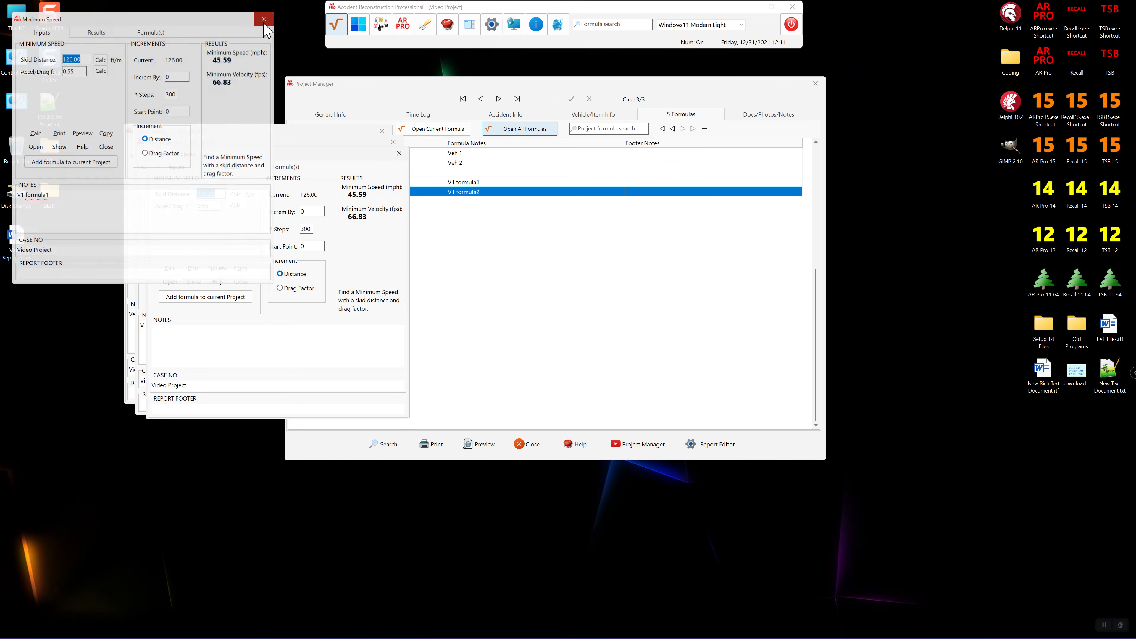
left_click(399, 152)
left_click(393, 142)
left_click(382, 131)
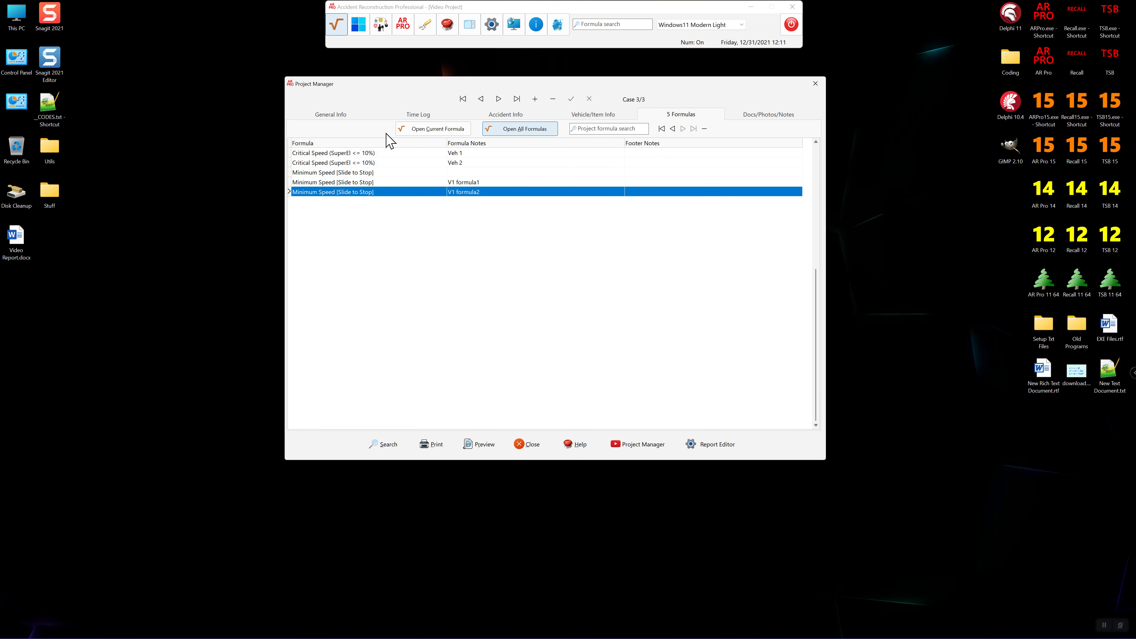
Enter the project note "The rain in Spain stays mainly in the plain.", correcting the misspelled "stayss" with the spelling suggestion "stays".
left_click(742, 117)
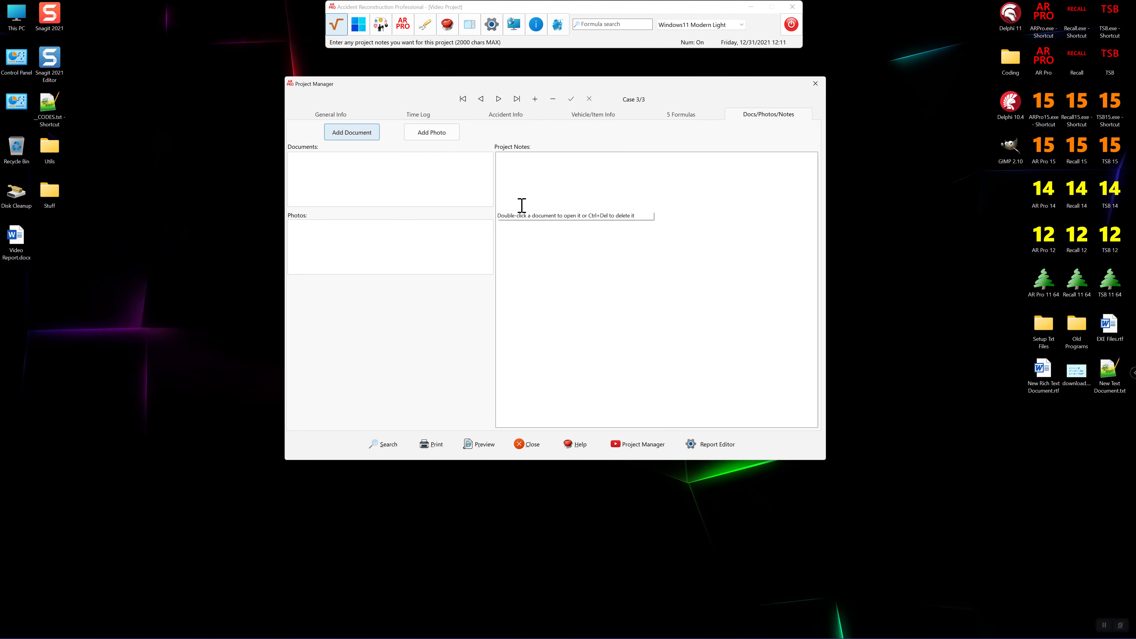
left_click(609, 195)
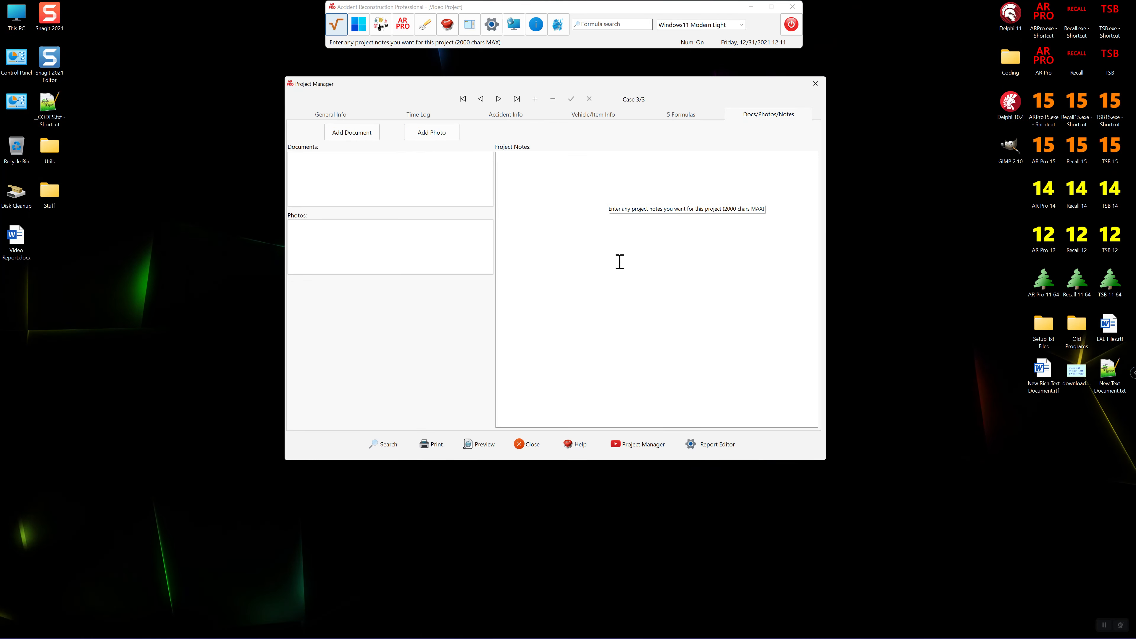
type("The rain in Spain stayss")
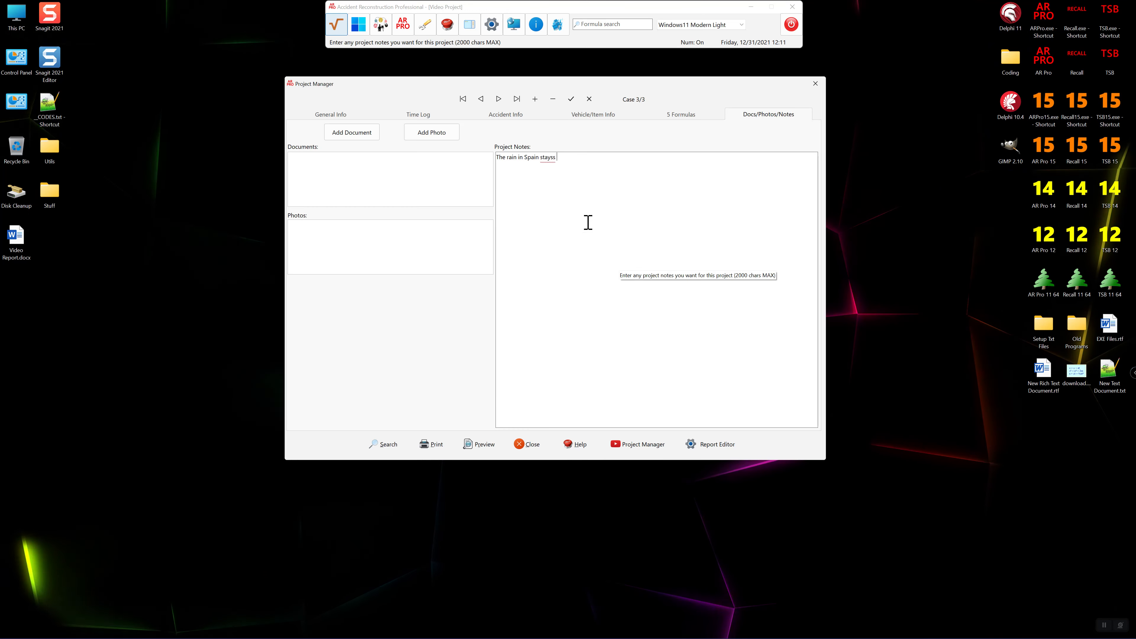
right_click(543, 156)
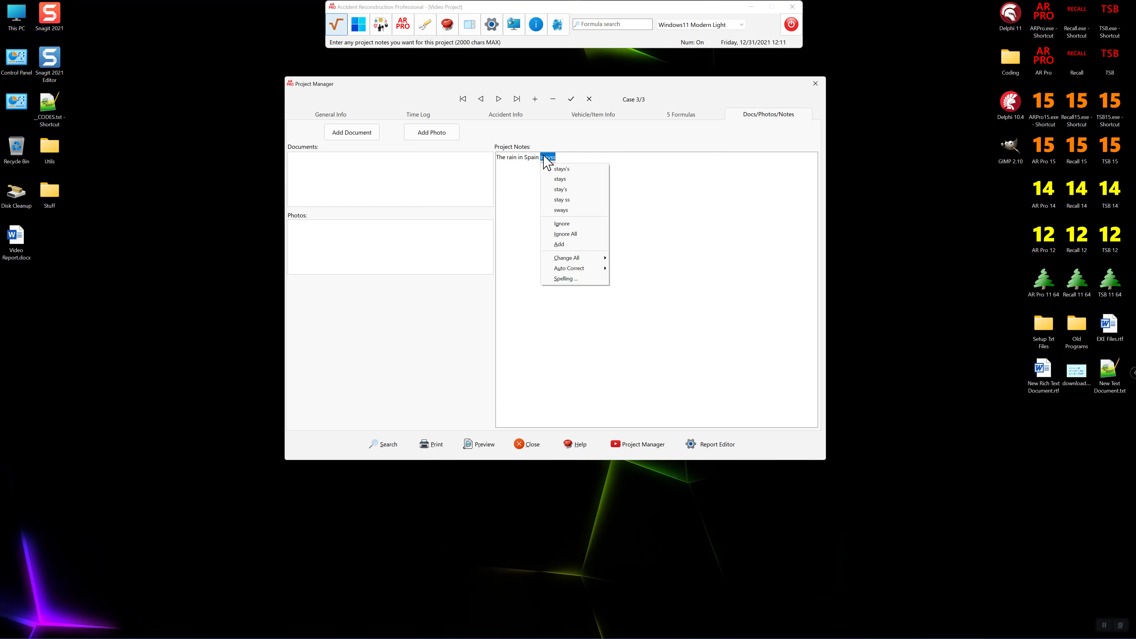
left_click(558, 179)
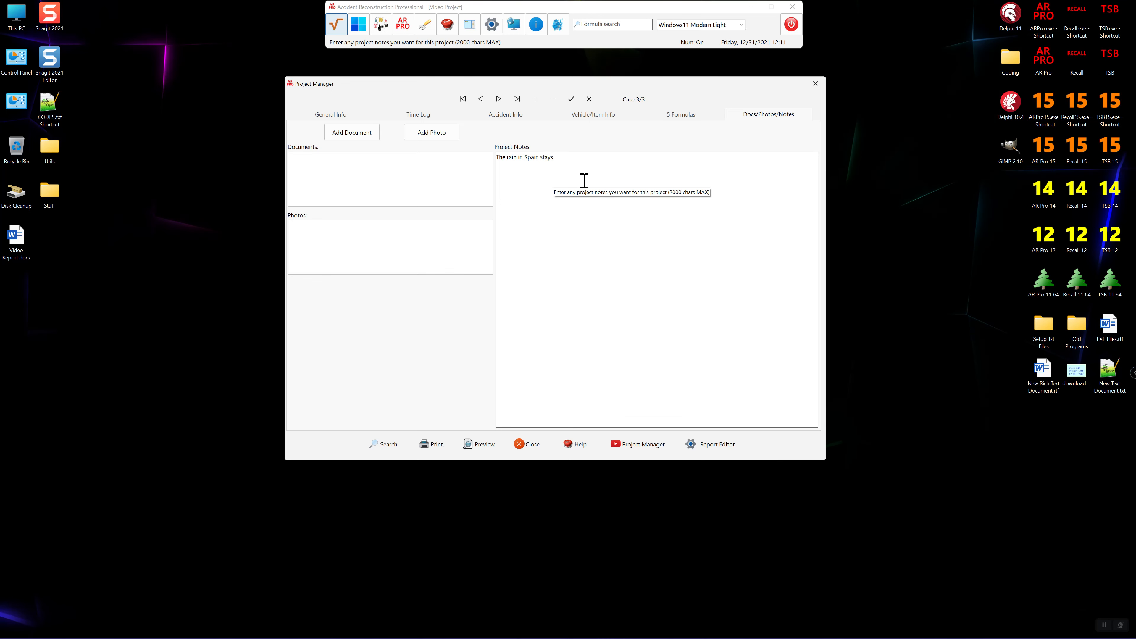
type("mainly ")
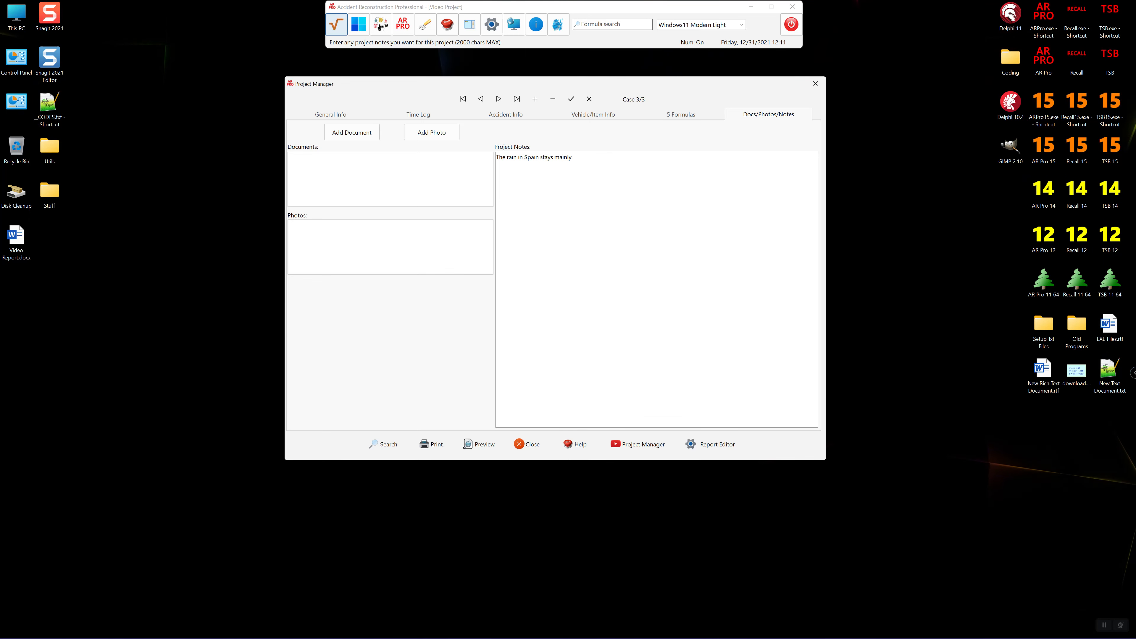
type("in the plain.")
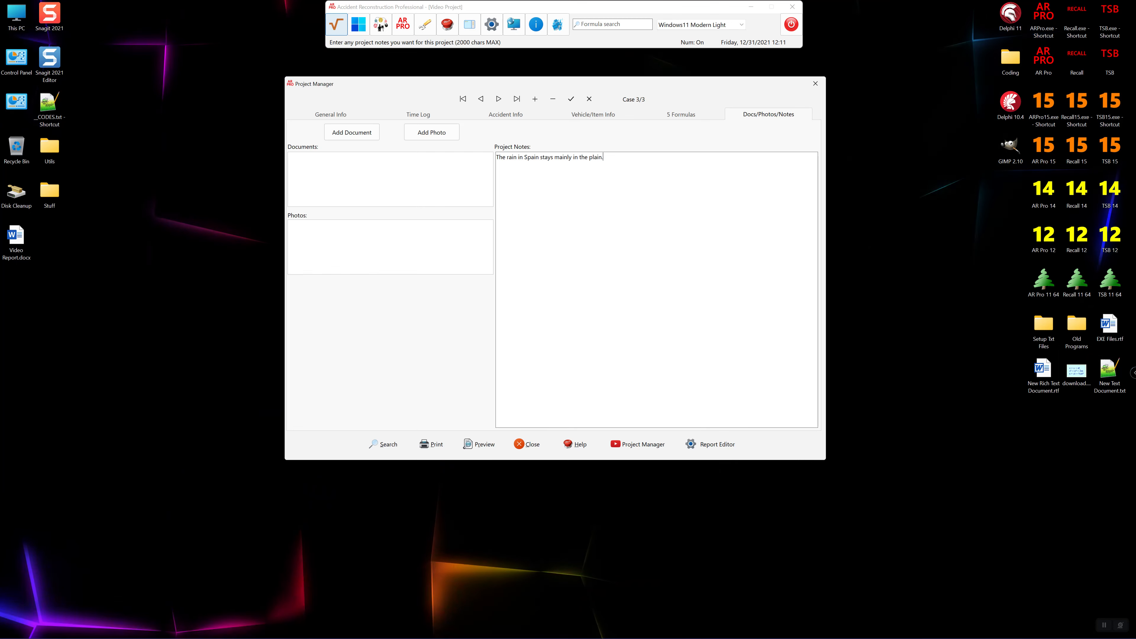
Preview the project report with its notes section, then open and close the Project Manager Report Editor.
left_click(471, 448)
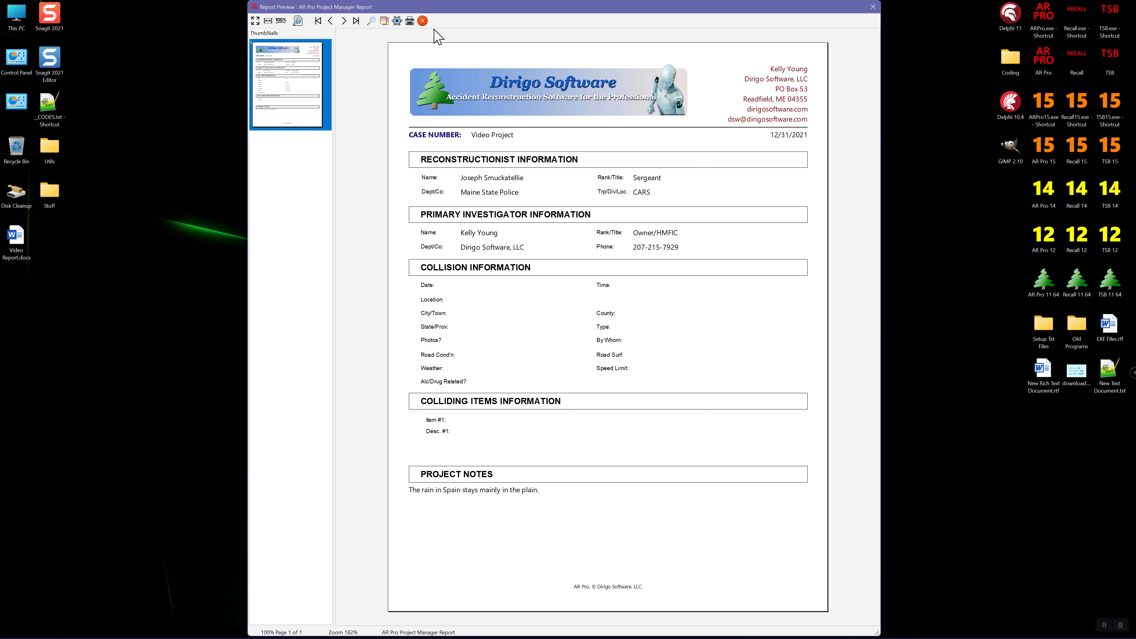
left_click(423, 21)
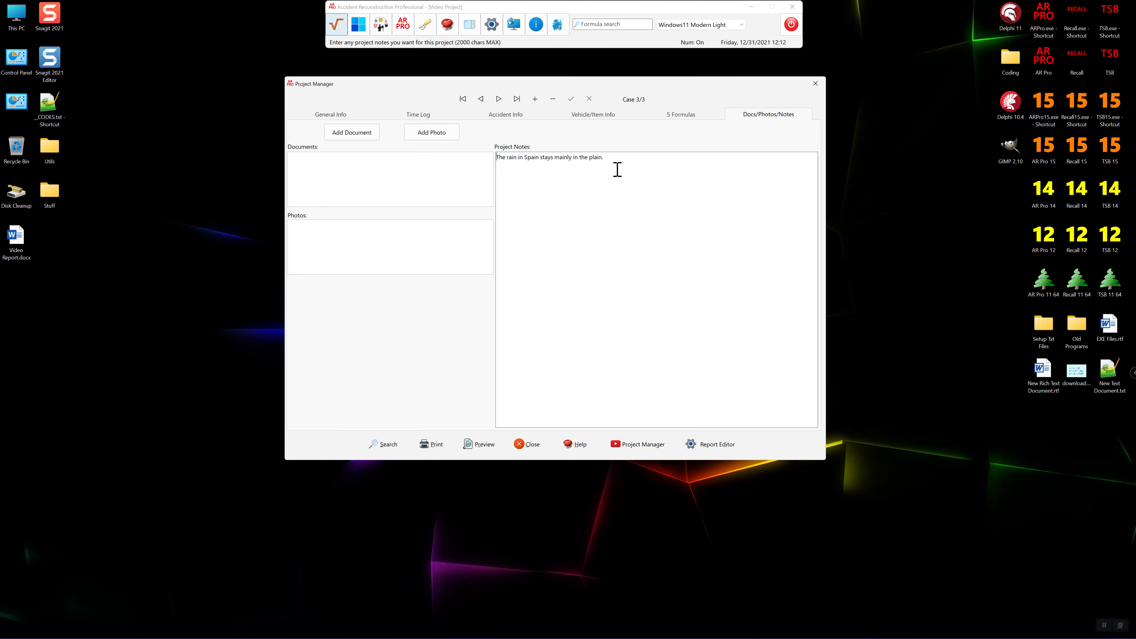
left_click(704, 449)
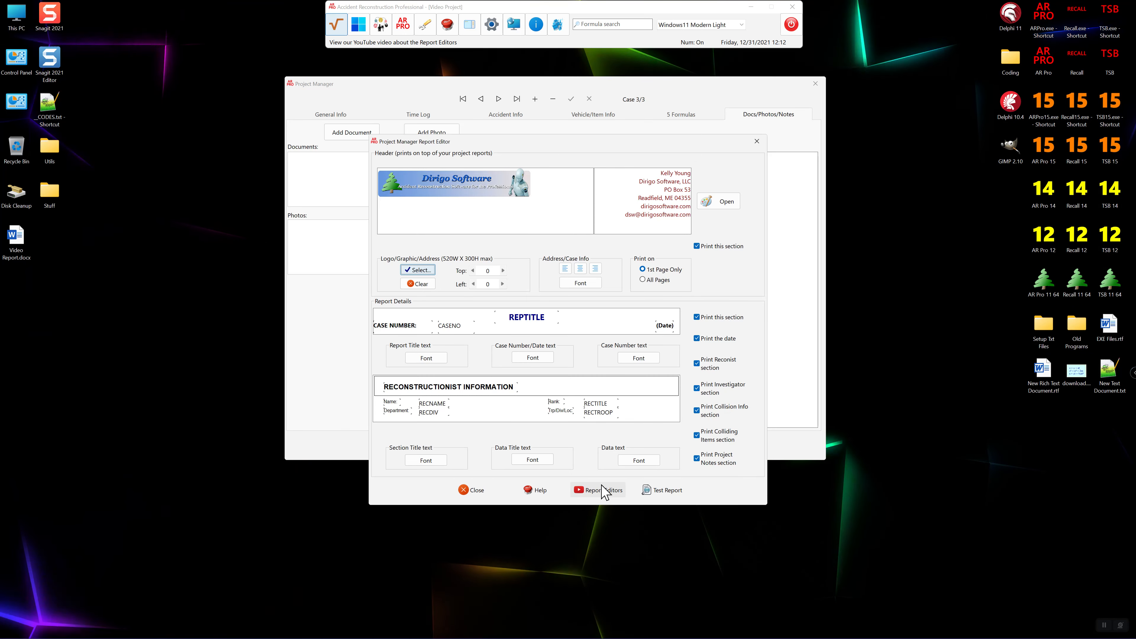
left_click(467, 490)
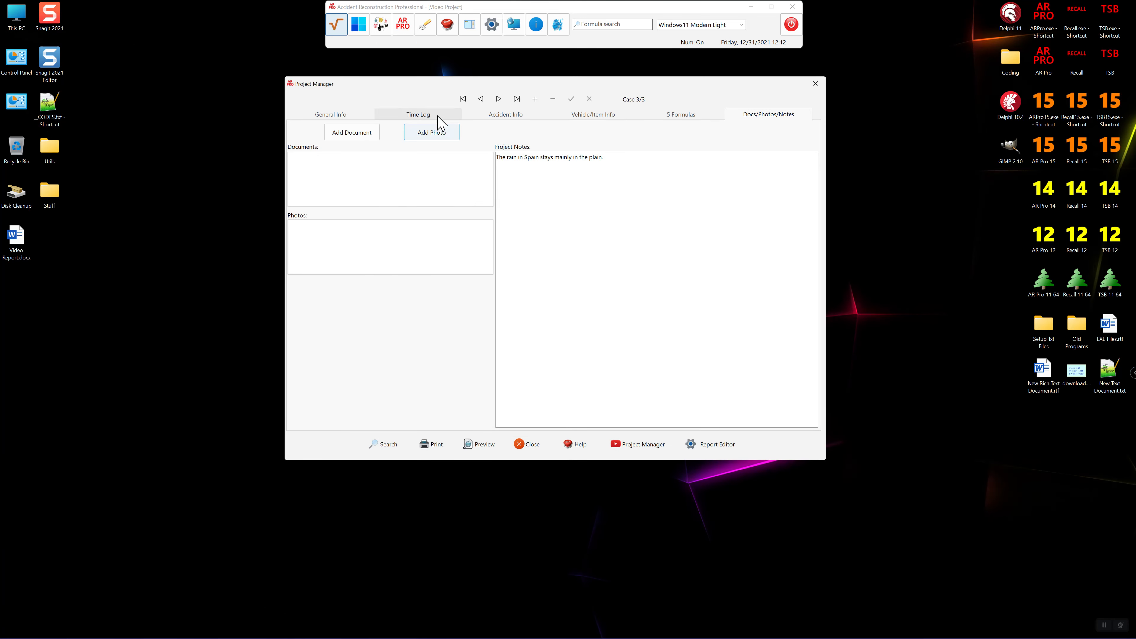
Show the project's time log, then open the project search and return to Video Project.
left_click(420, 115)
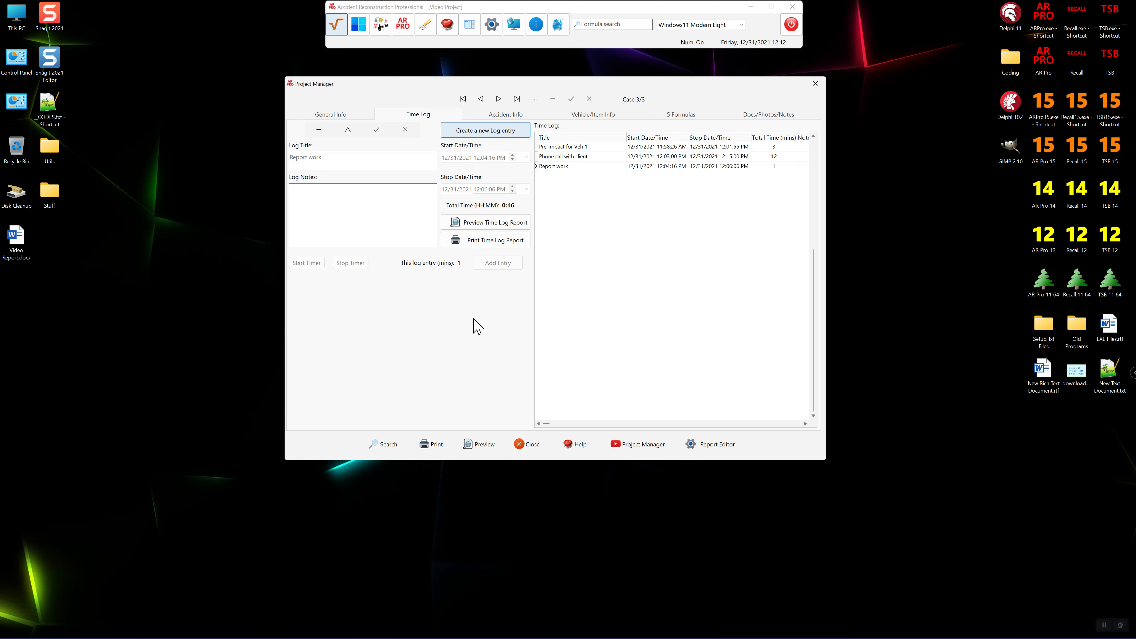
left_click(397, 447)
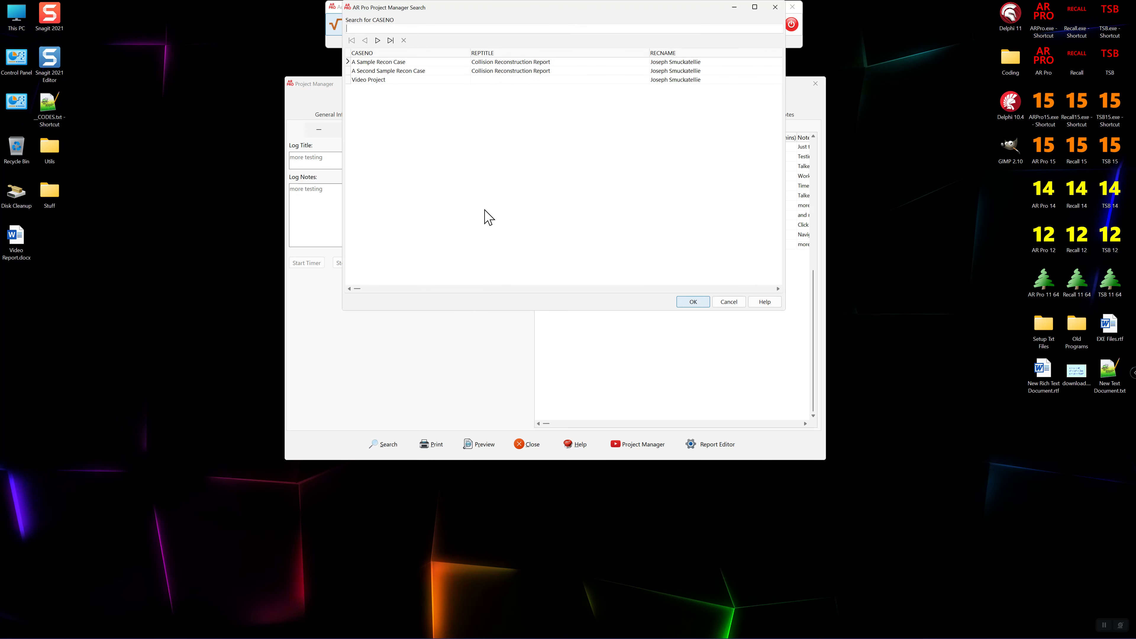
left_click(689, 302)
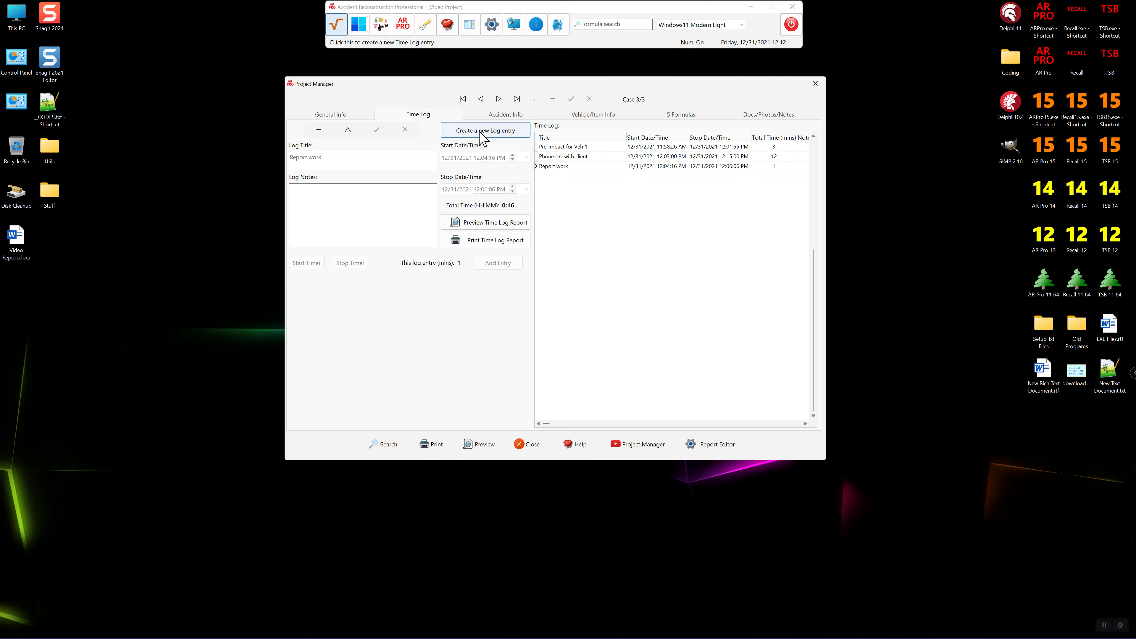
Create a new time log entry titled "Create animation" and start its timer.
left_click(361, 157)
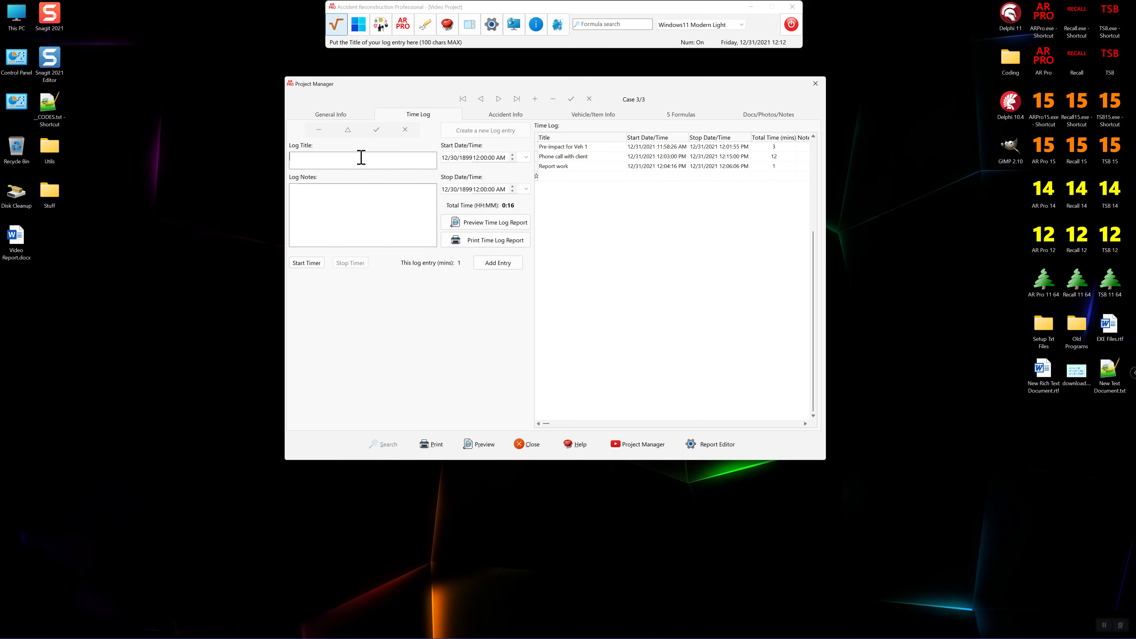
type("Create animi")
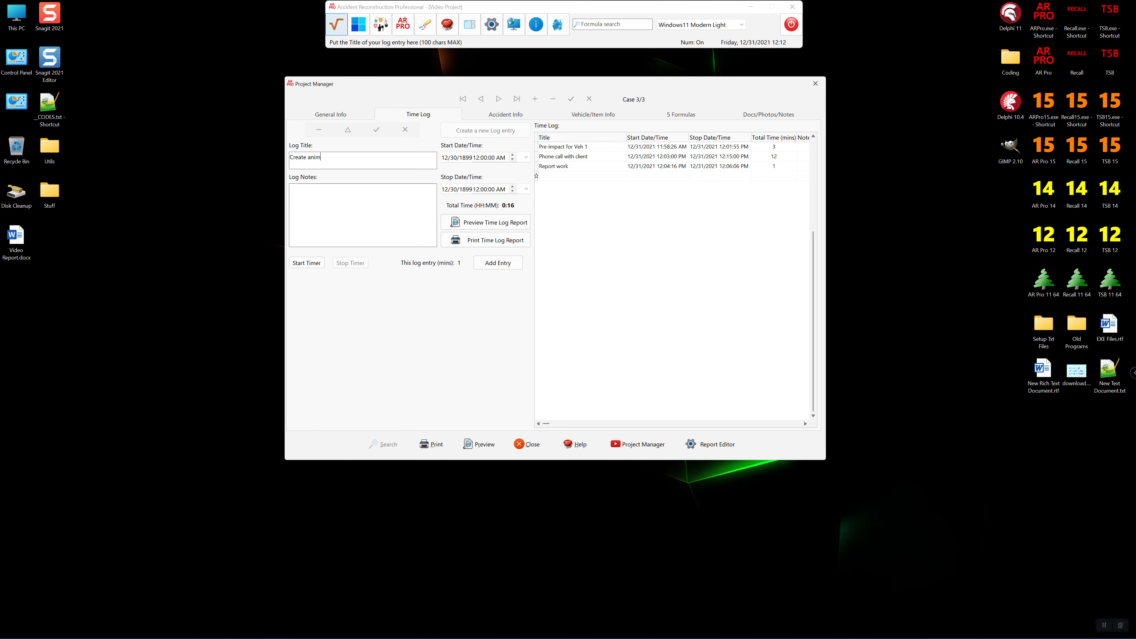
type("ation")
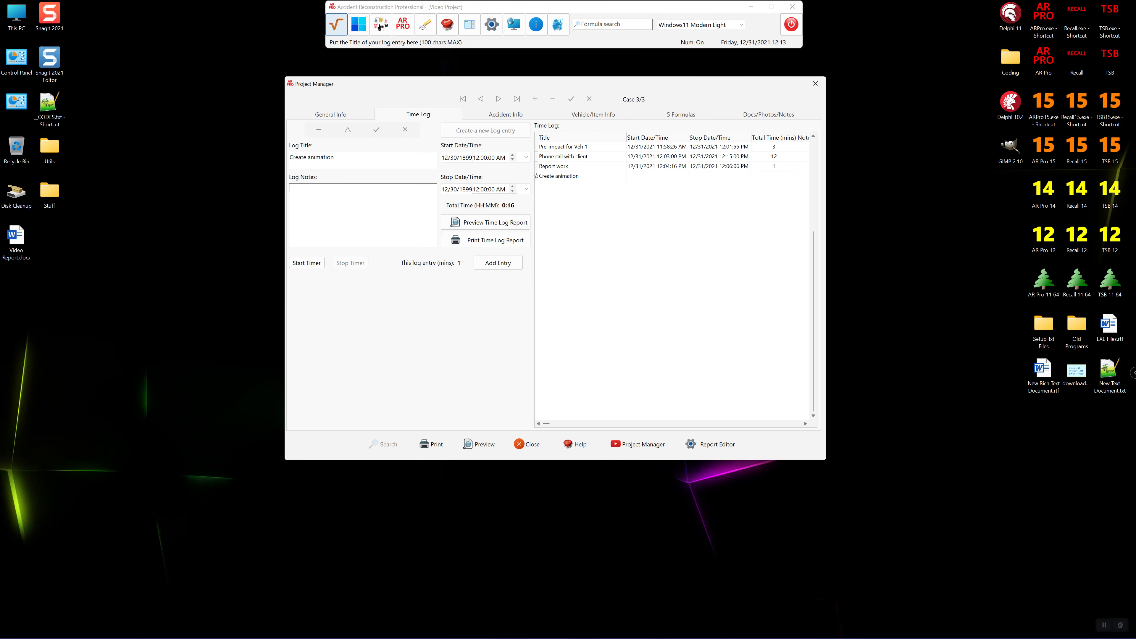
left_click(314, 264)
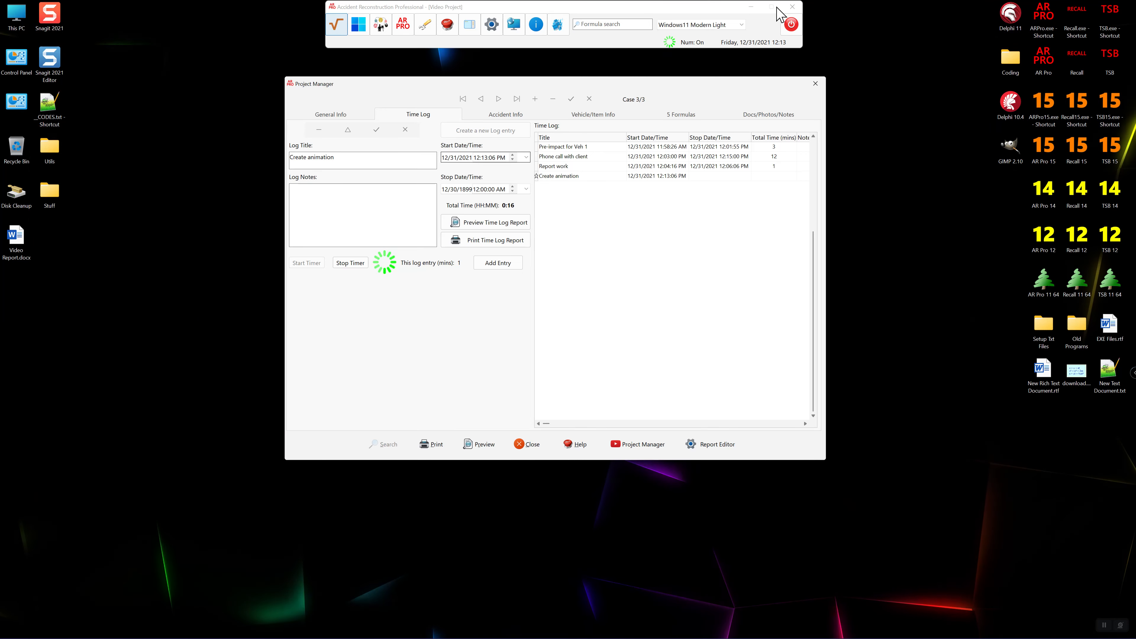
Minimize and restore the program while the timer runs, then stop the timer for the "Create animation" log entry.
left_click(753, 7)
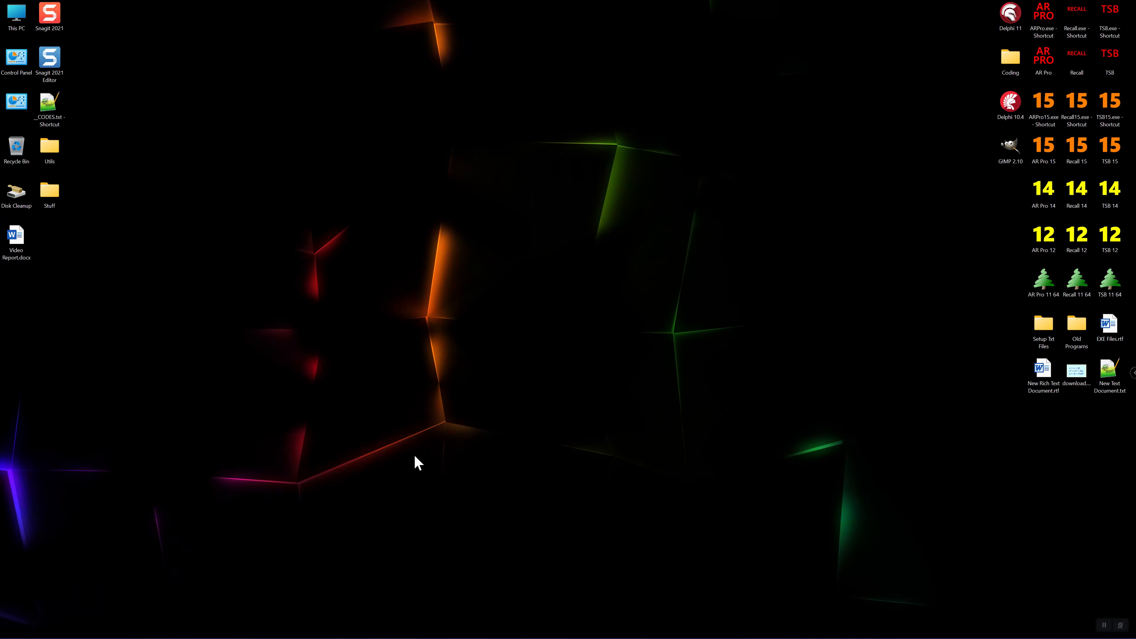
left_click(286, 631)
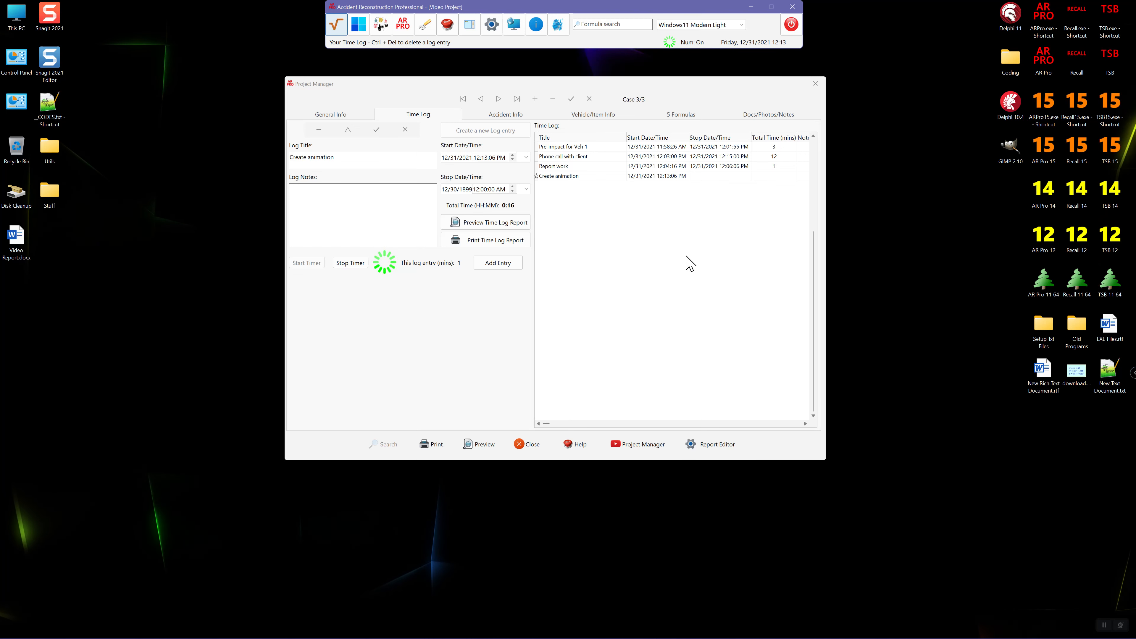
left_click(670, 43)
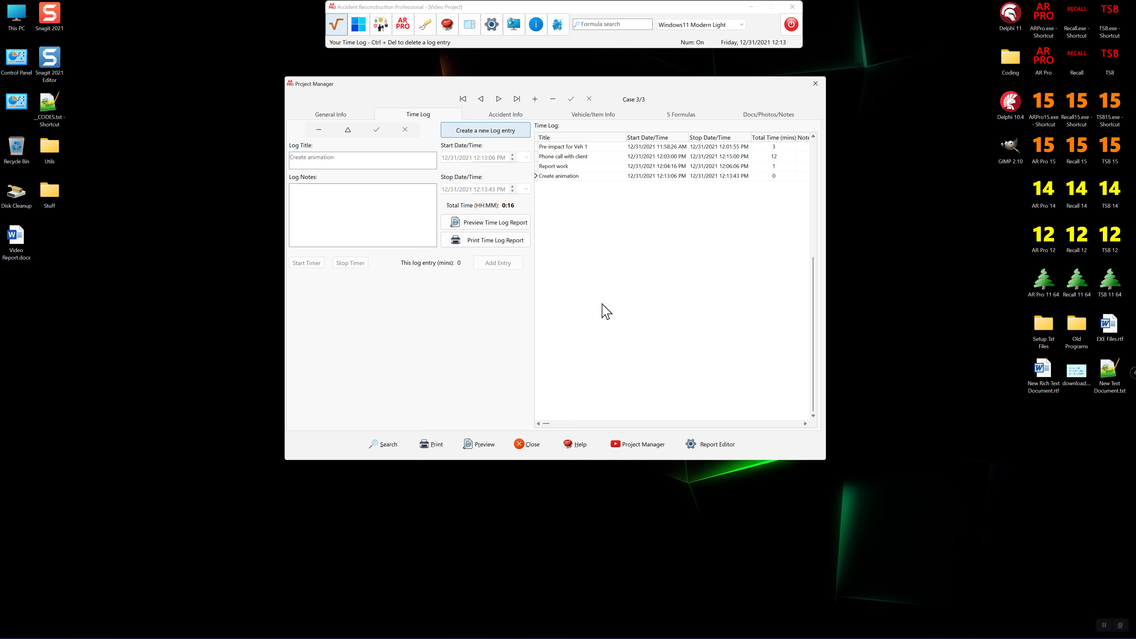
Open the Dirigo Software contact web page from the program, close the browser, and exit Accident Reconstruction Professional.
right_click(474, 45)
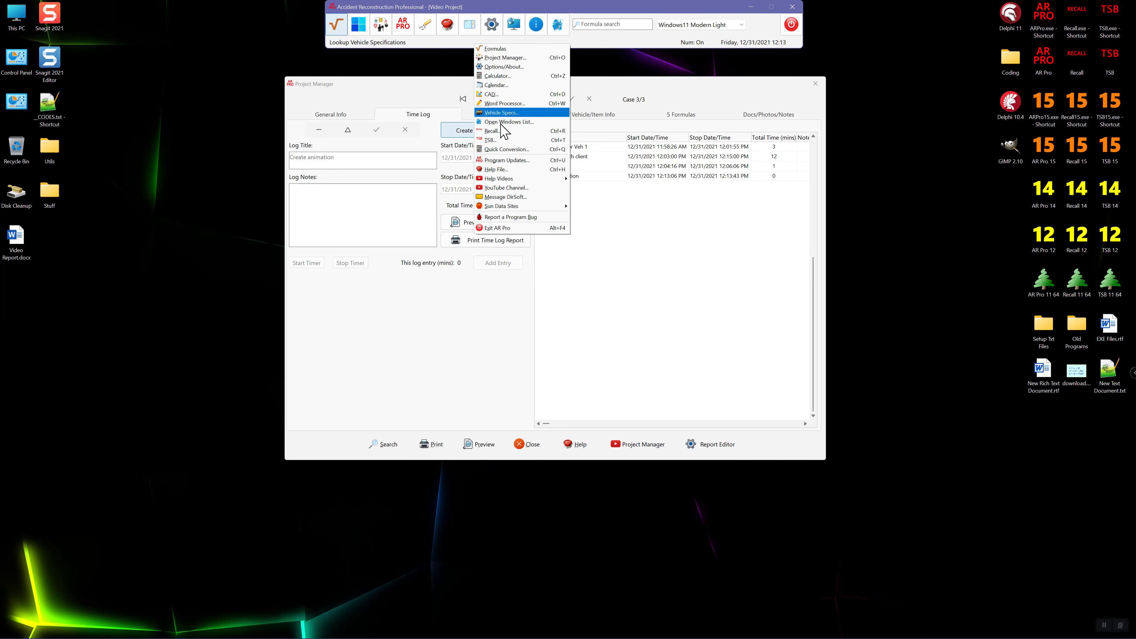
left_click(513, 203)
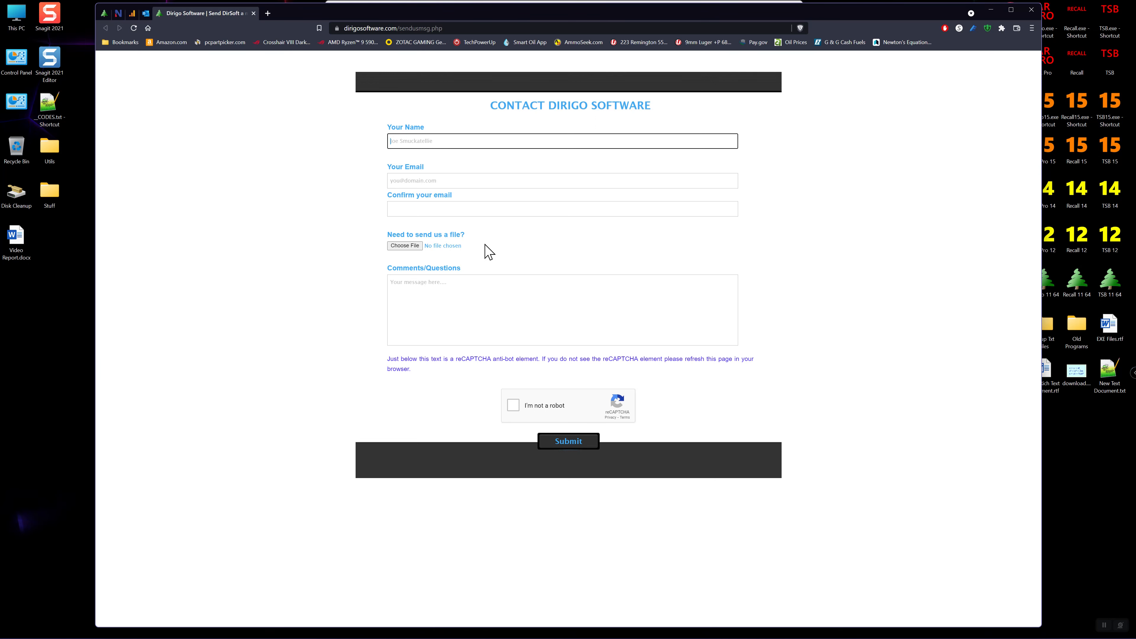
left_click(1036, 10)
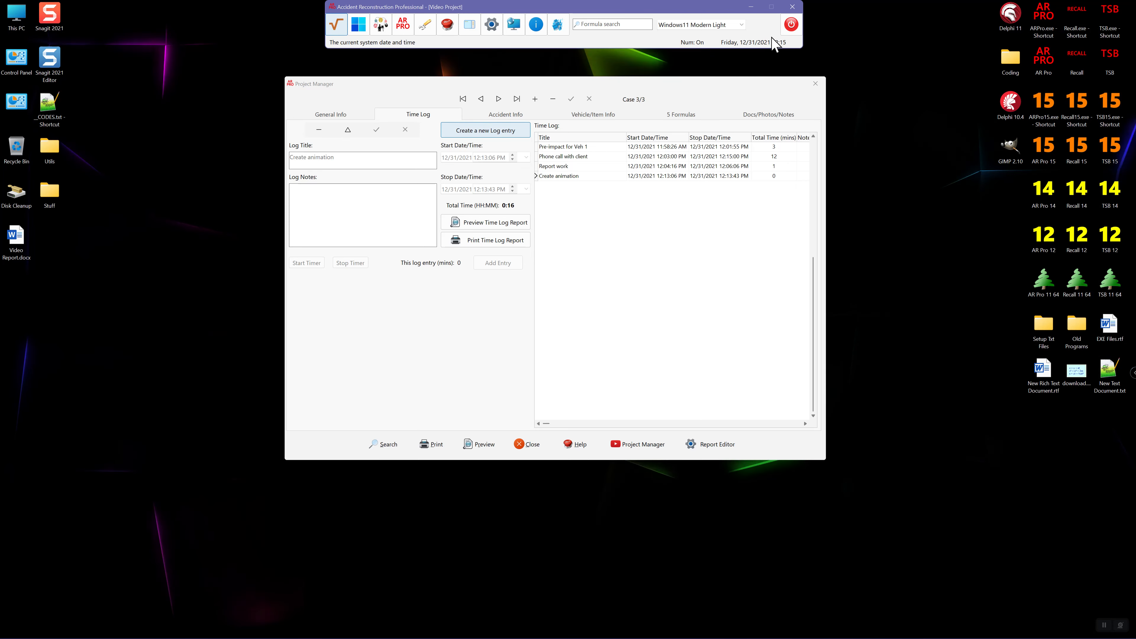
left_click(798, 31)
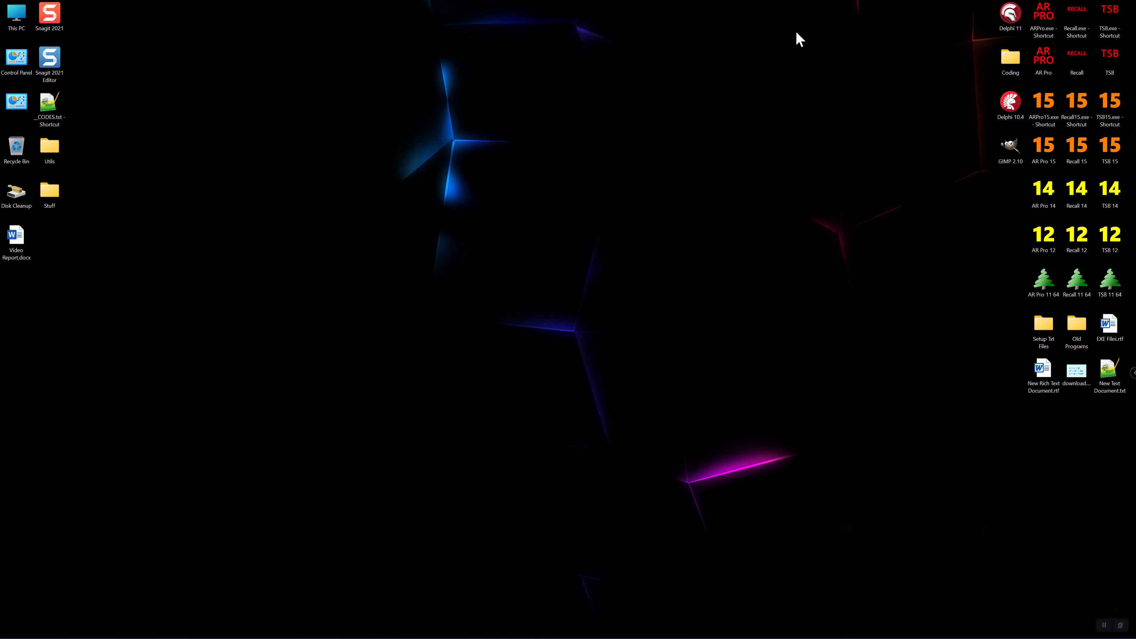